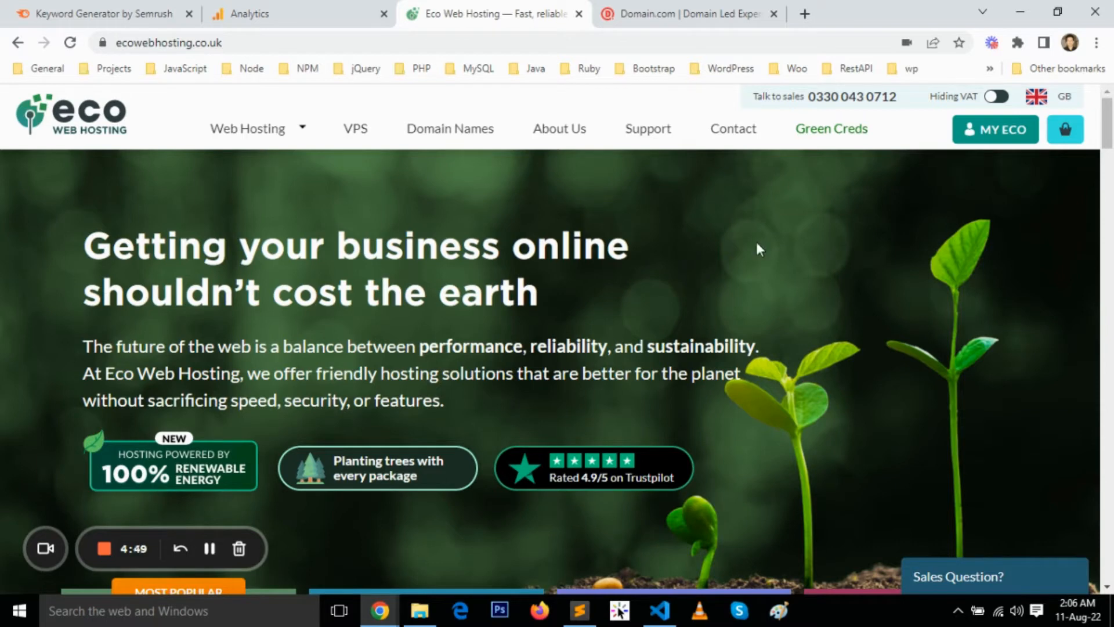
Open the Eco Web Hosting customer area and copy the domain cupraelectriccars.co.uk from the notes in Sublime Text
{"action": "left_click", "coordinate": [1004, 136]}
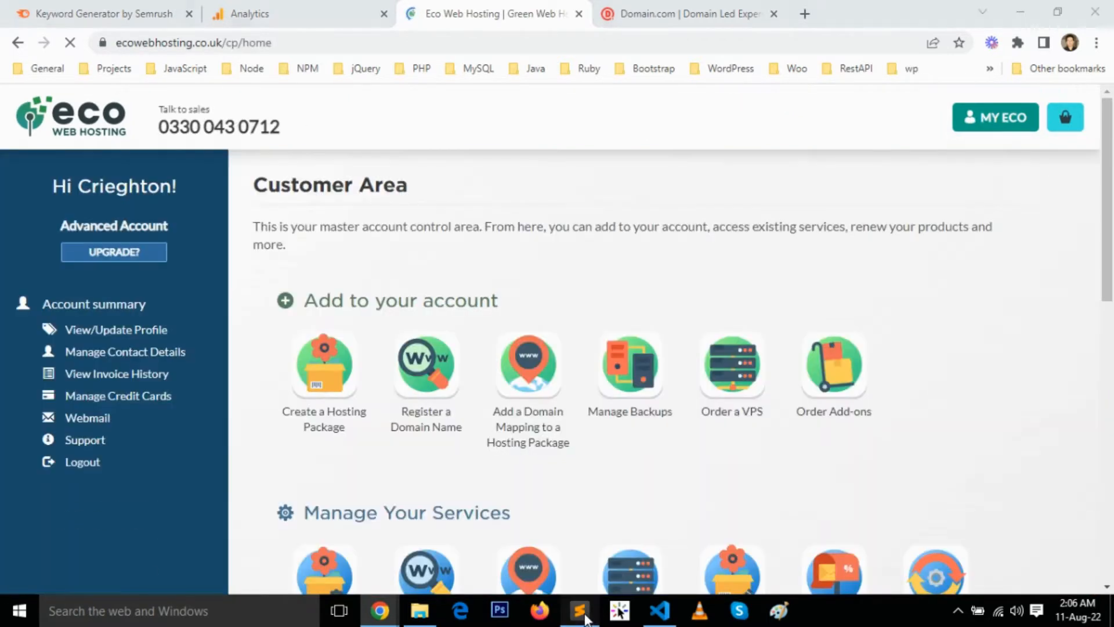
{"action": "left_click", "coordinate": [578, 609]}
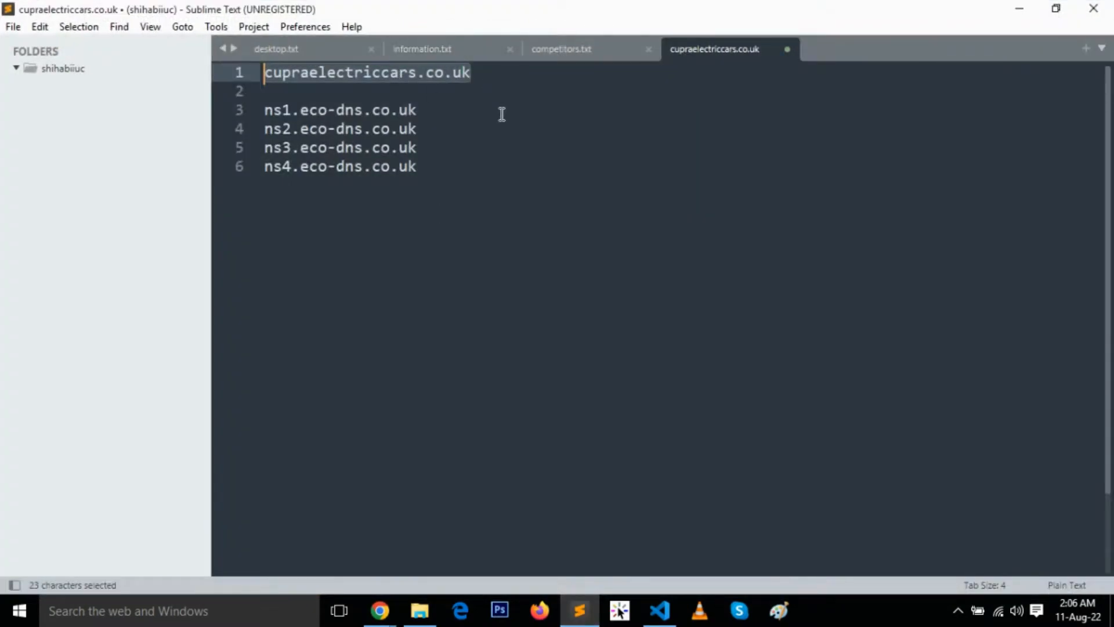
{"action": "right_click", "coordinate": [457, 80]}
{"action": "left_click", "coordinate": [494, 132]}
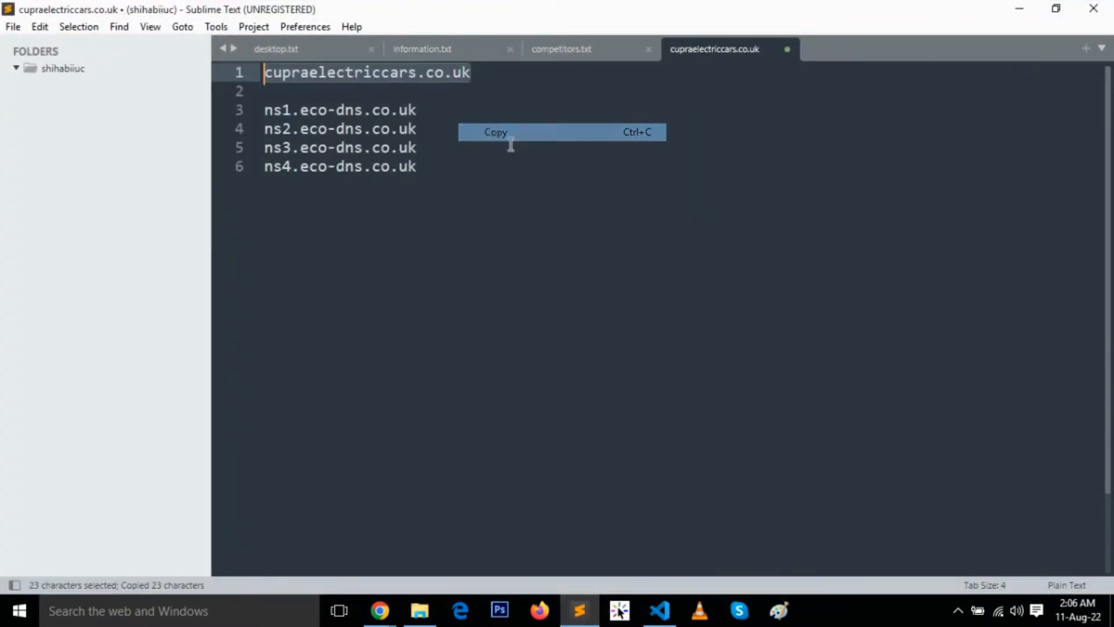
{"action": "key", "text": "alt+Tab"}
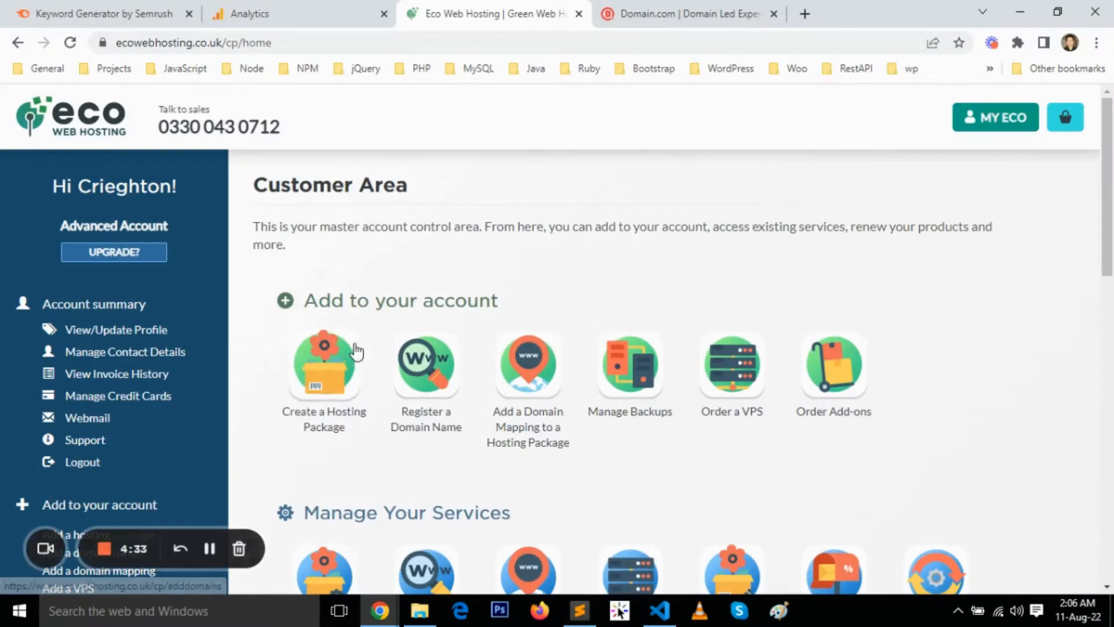
Start a new hosting package for the domain cupraelectriccars.co.uk, keeping the Advanced (Linux) package type
{"action": "left_click", "coordinate": [325, 384]}
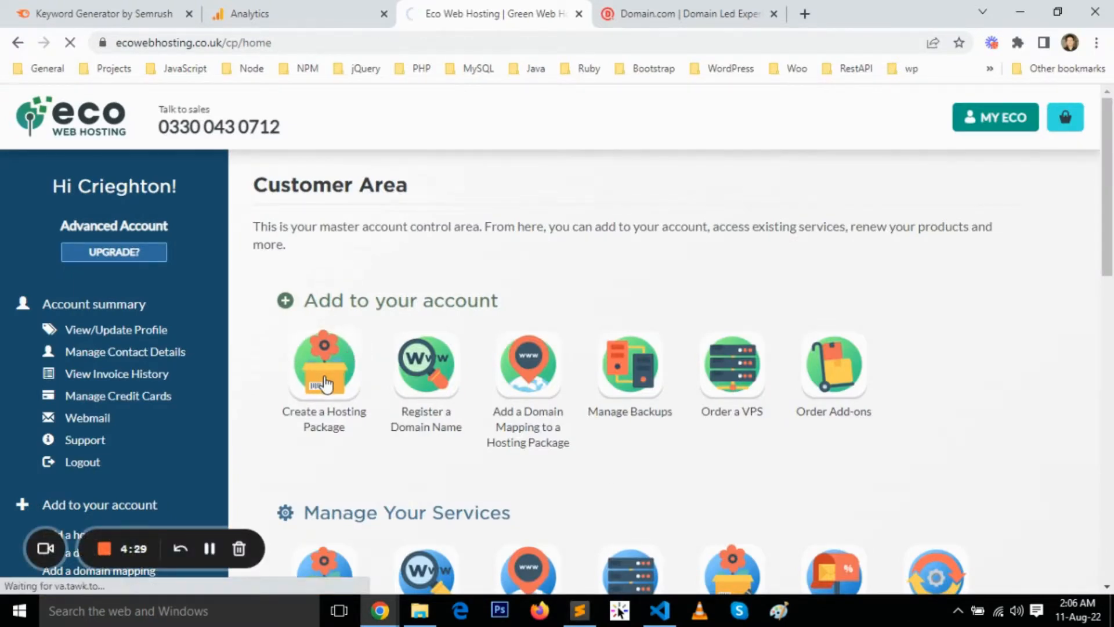
{"action": "left_click", "coordinate": [532, 357]}
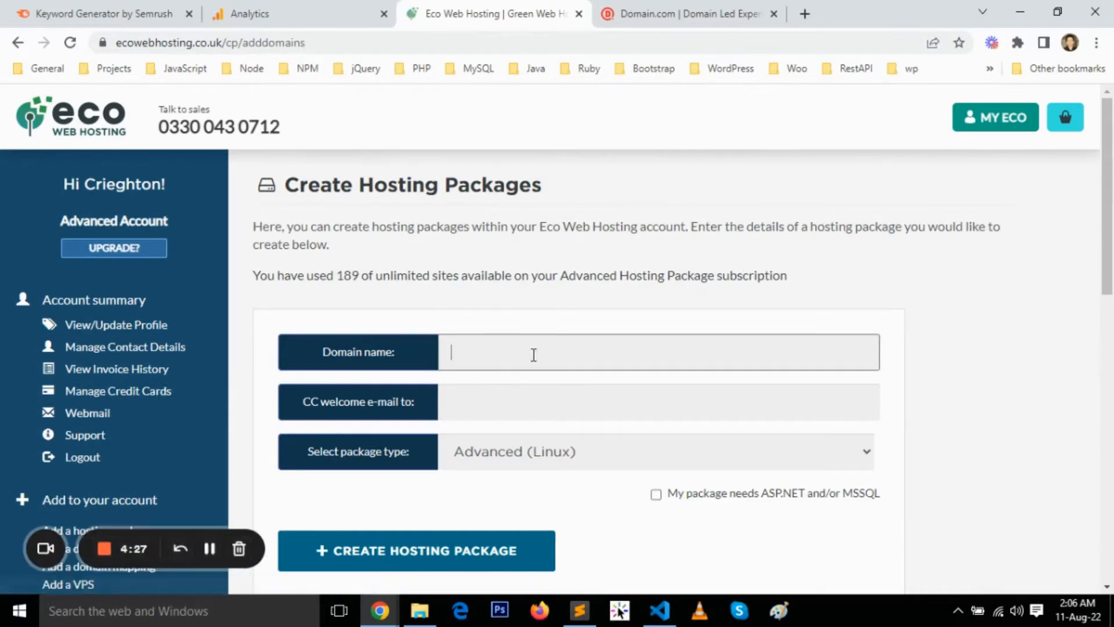
{"action": "key", "text": "ctrl+v"}
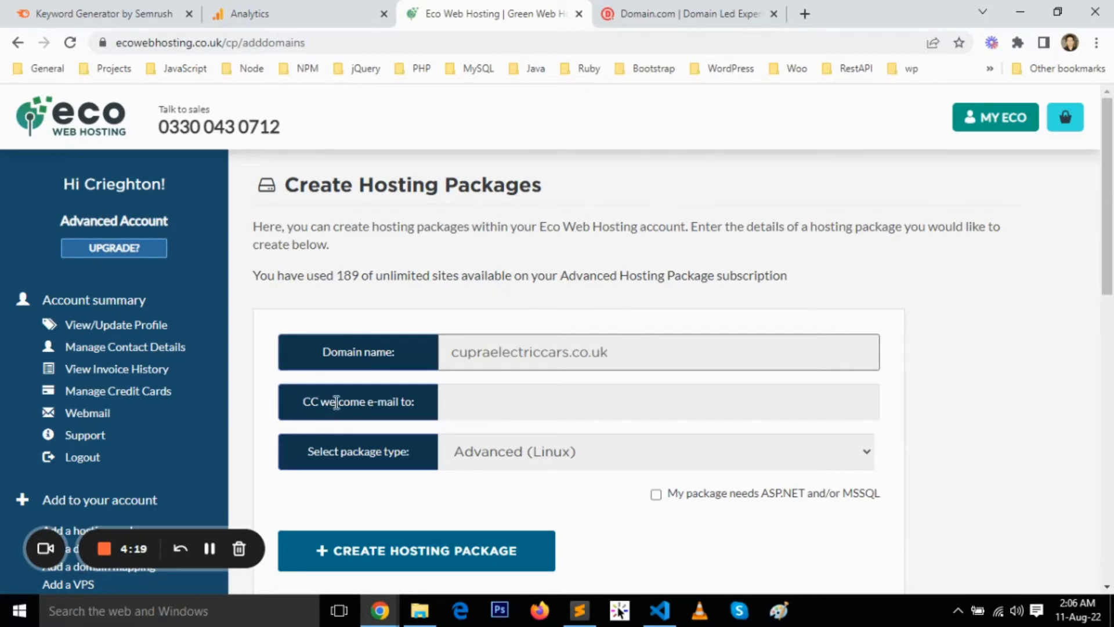
{"action": "left_click", "coordinate": [497, 460]}
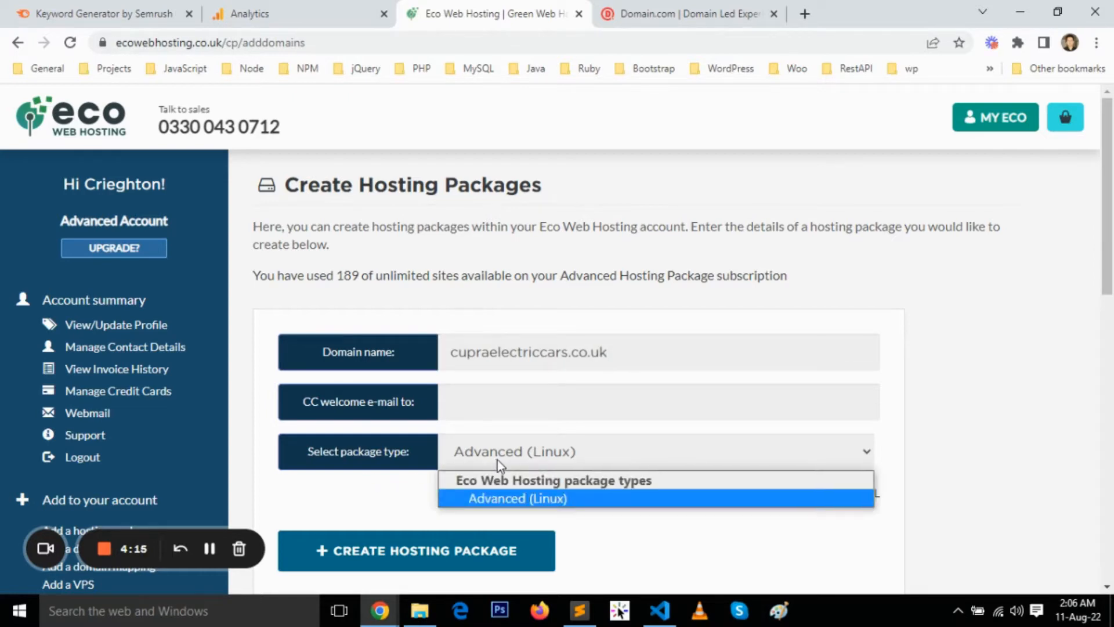
{"action": "left_click", "coordinate": [497, 459]}
{"action": "left_click", "coordinate": [497, 459]}
{"action": "left_click", "coordinate": [502, 454]}
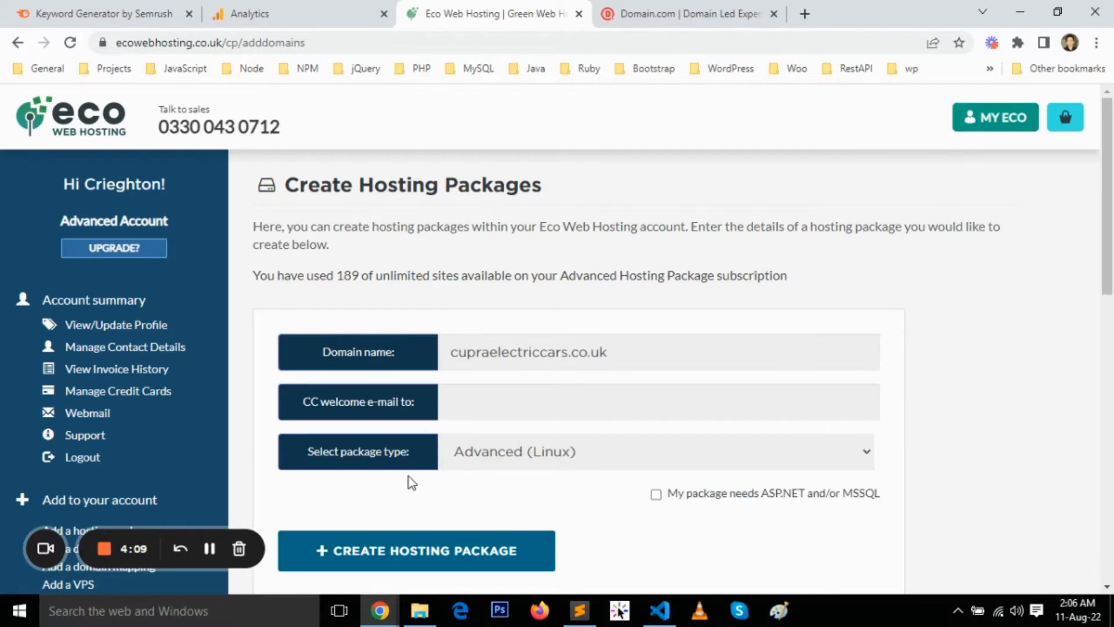
{"action": "scroll", "coordinate": [409, 479], "scroll_direction": "down", "scroll_amount": 2}
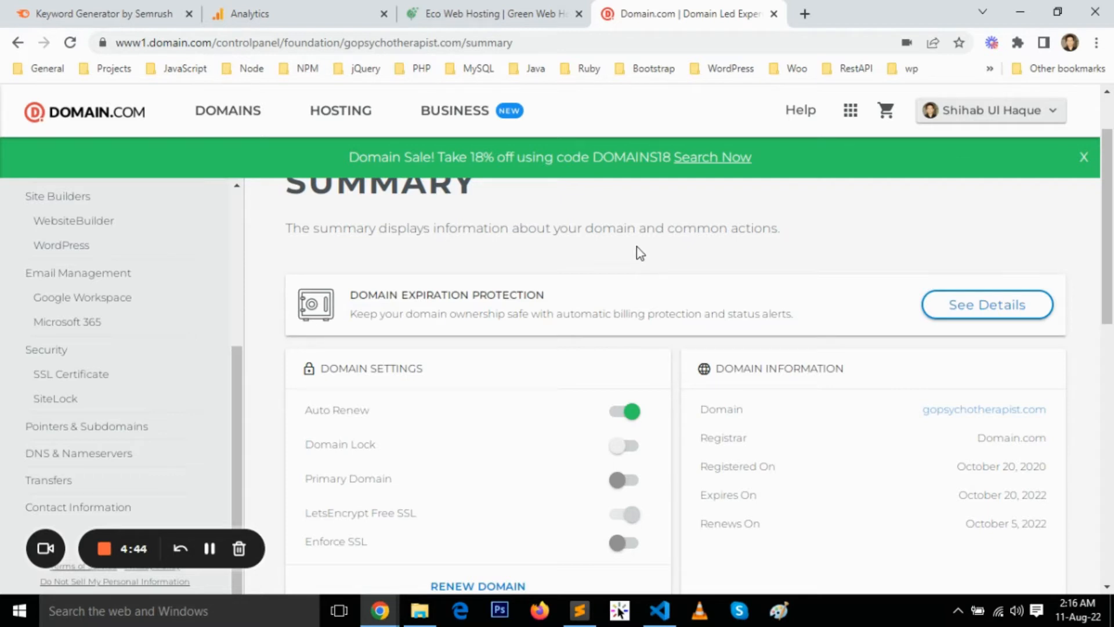
Open the nameserver settings of gopsychotherapist.com and copy ns1.eco-dns.co.uk from the notes in Sublime Text
{"action": "left_click", "coordinate": [132, 459]}
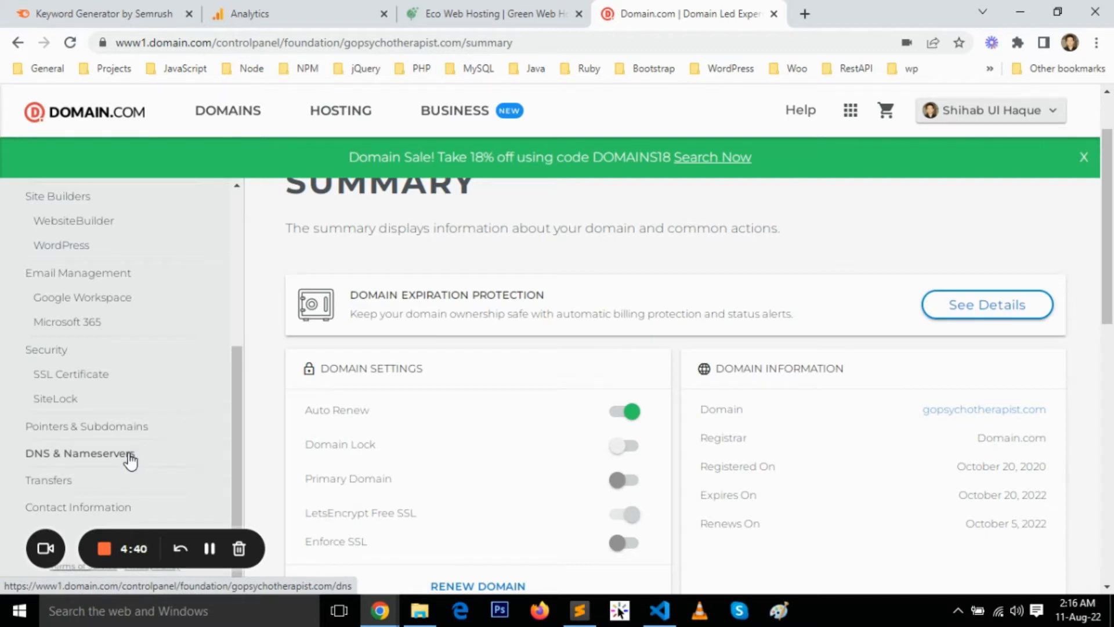
{"action": "scroll", "coordinate": [629, 425], "scroll_direction": "down", "scroll_amount": 4}
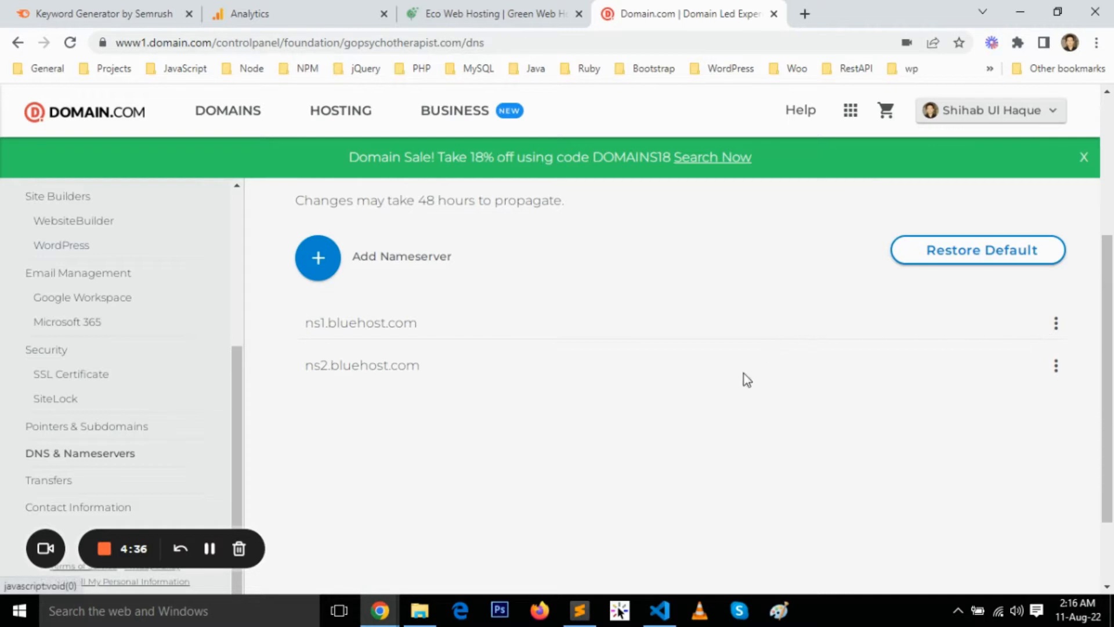
{"action": "left_click", "coordinate": [594, 619]}
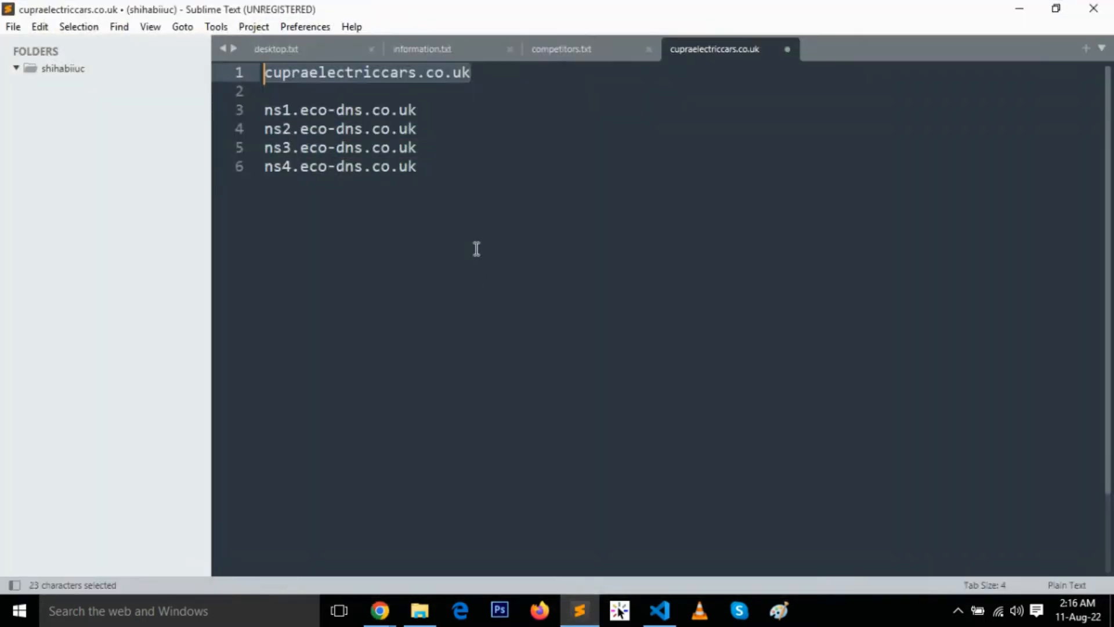
{"action": "left_click_drag", "start_coordinate": [417, 110], "coordinate": [266, 110]}
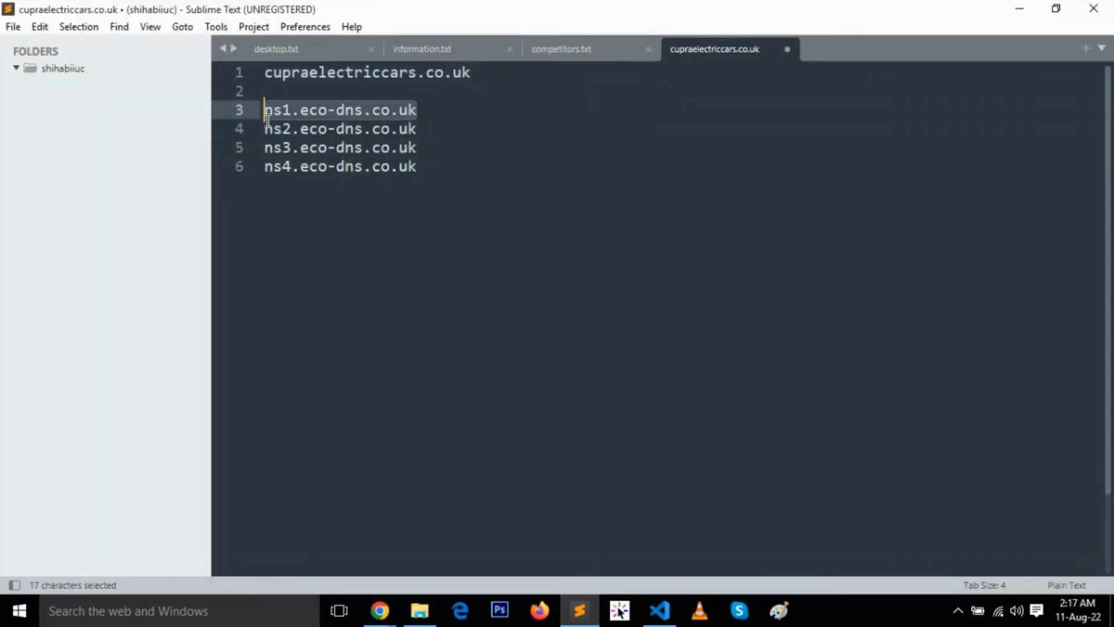
{"action": "left_click_drag", "start_coordinate": [415, 167], "coordinate": [245, 113]}
{"action": "left_click", "coordinate": [345, 128]}
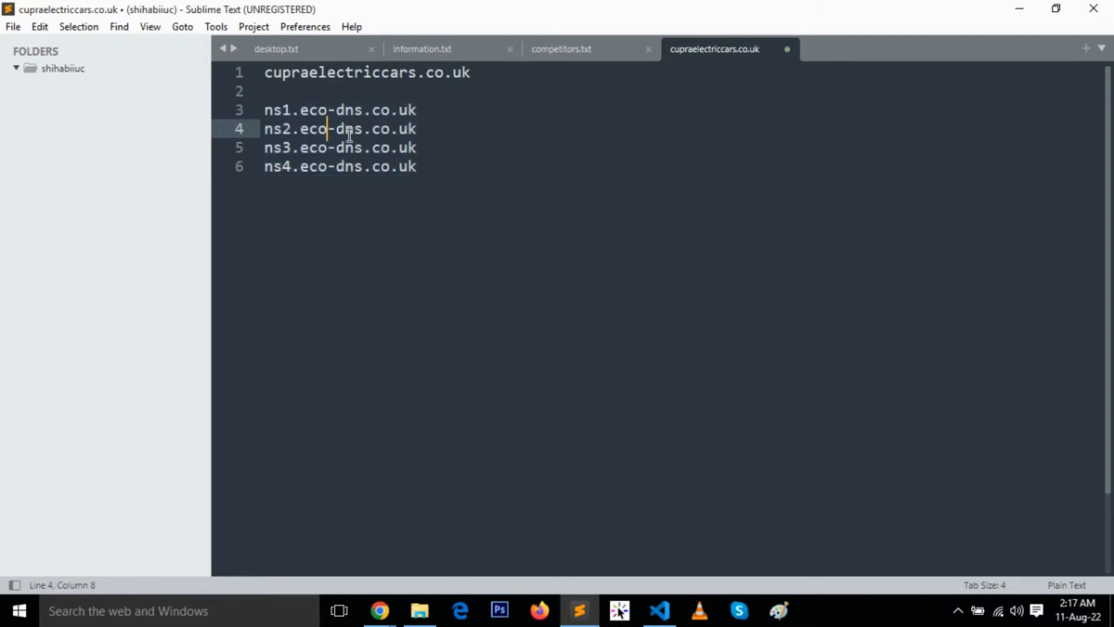
{"action": "left_click_drag", "start_coordinate": [427, 111], "coordinate": [264, 110]}
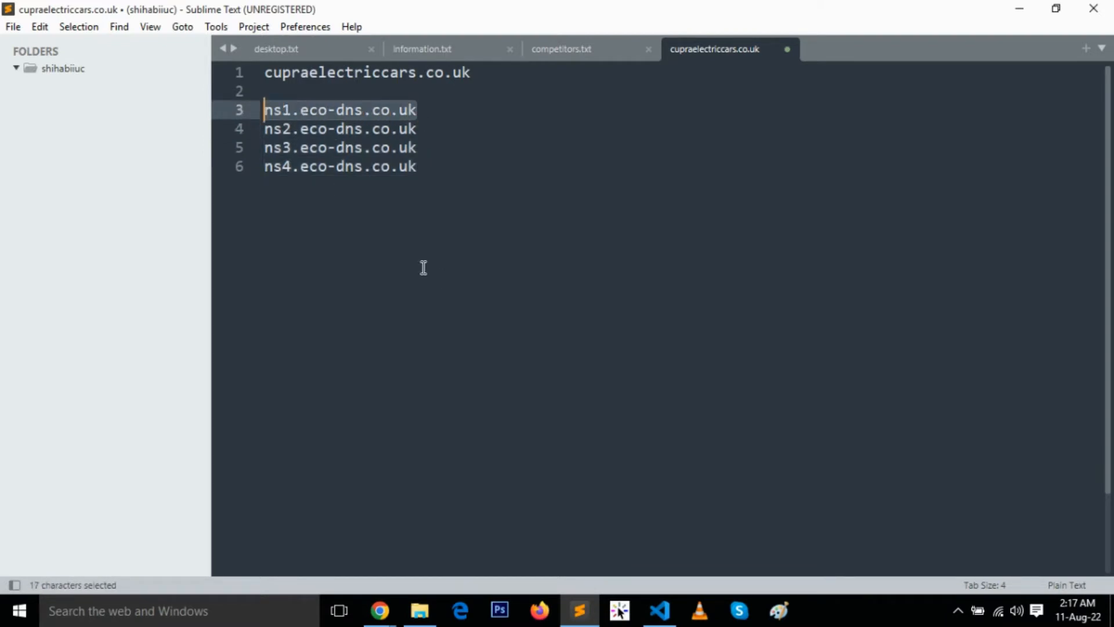
{"action": "key", "text": "ctrl+c"}
{"action": "key", "text": "alt+Tab"}
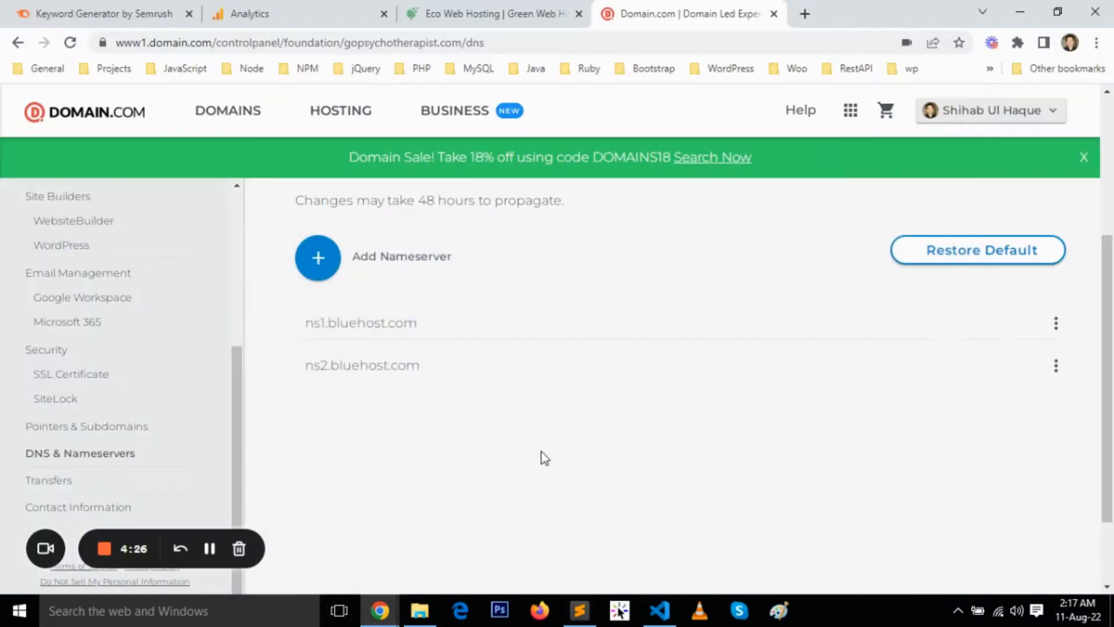
Replace the first nameserver of gopsychotherapist.com with ns1.eco-dns.co.uk and save the update
{"action": "left_click", "coordinate": [1055, 324]}
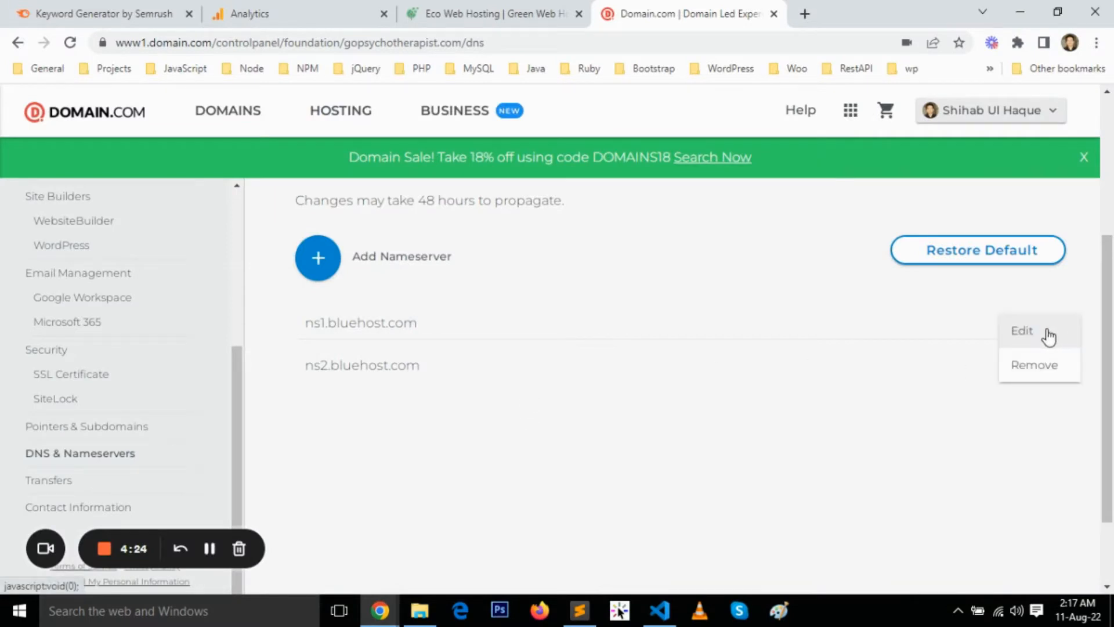
{"action": "left_click", "coordinate": [1045, 333]}
{"action": "left_click", "coordinate": [490, 437]}
{"action": "key", "text": "ctrl+a"}
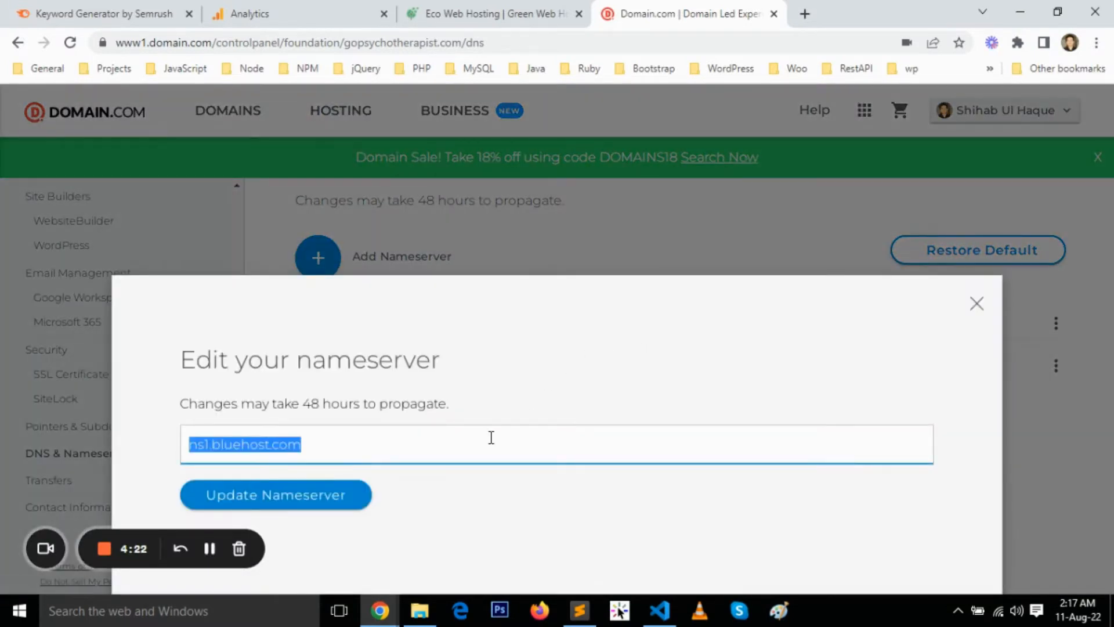
{"action": "key", "text": "ctrl+v"}
{"action": "left_click", "coordinate": [308, 502]}
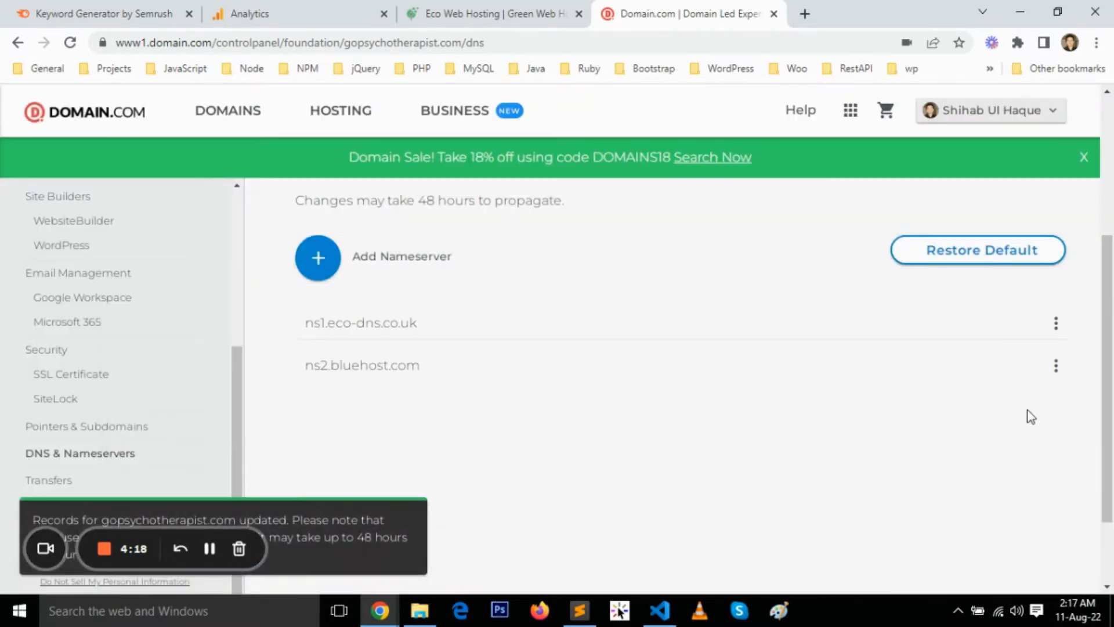
Change the second nameserver of the domain to ns2.eco-dns.co.uk and save the update
{"action": "left_click", "coordinate": [1056, 366]}
{"action": "left_click", "coordinate": [1027, 378]}
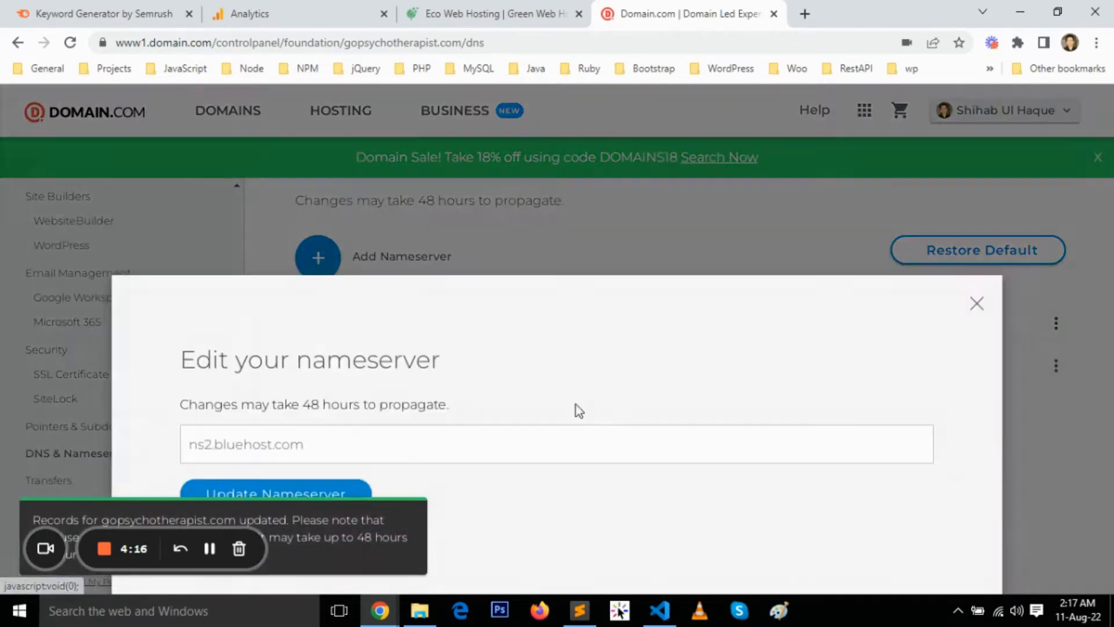
{"action": "left_click", "coordinate": [458, 448]}
{"action": "key", "text": "ctrl+a"}
{"action": "key", "text": "ctrl+v"}
{"action": "left_click", "coordinate": [210, 442]}
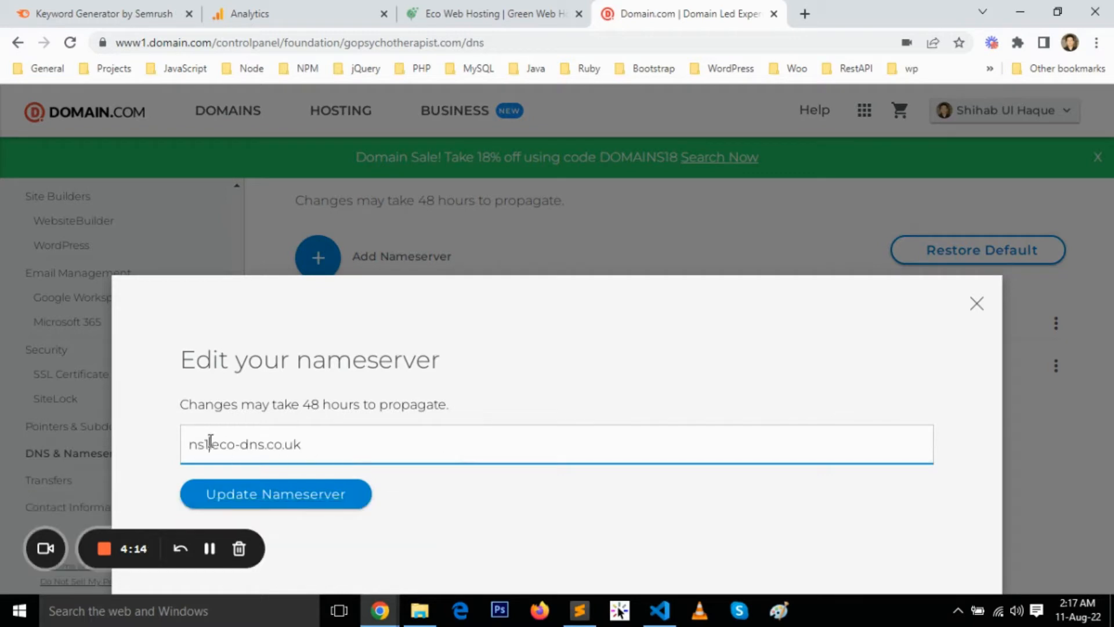
{"action": "key", "text": "BackSpace"}
{"action": "key", "text": "BackSpace"}
{"action": "type", "text": "2."}
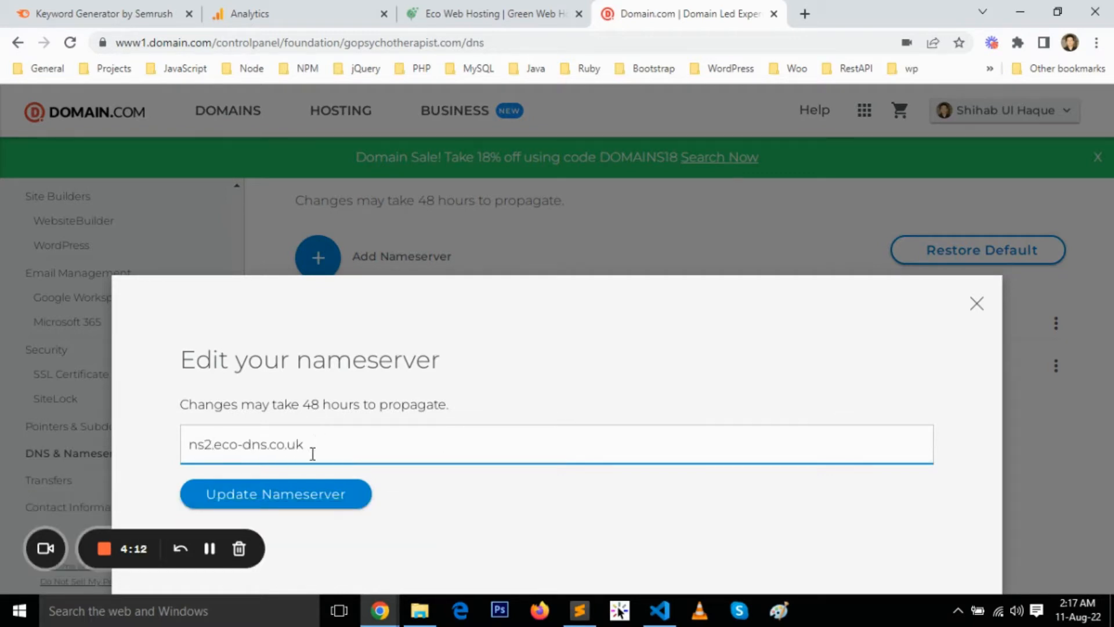
{"action": "left_click", "coordinate": [267, 503]}
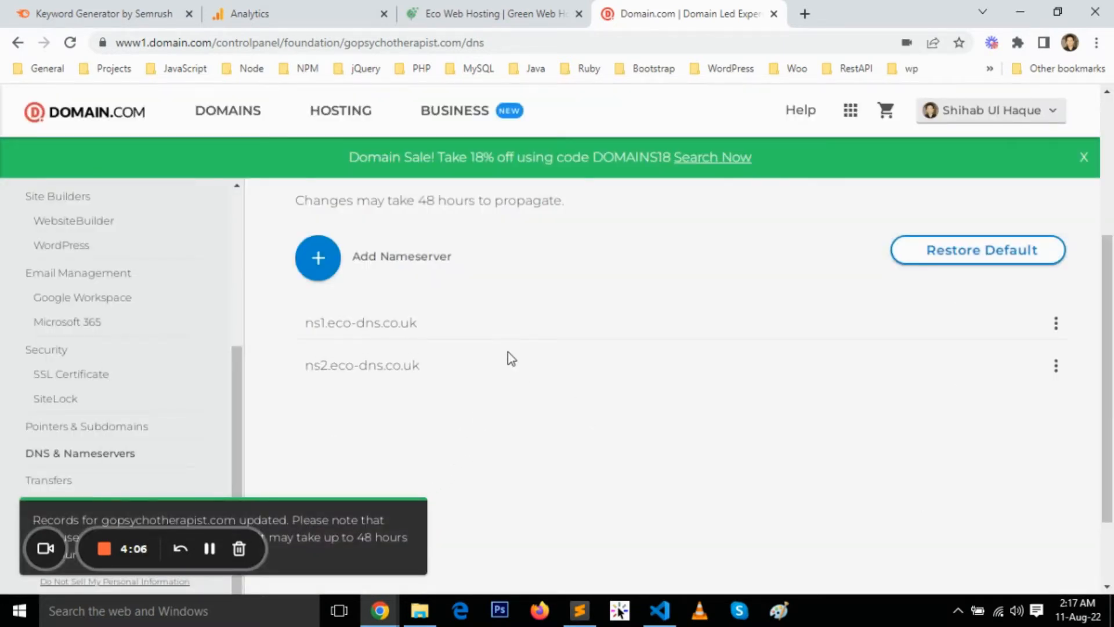
Add ns3.eco-dns.co.uk as a third nameserver for the domain
{"action": "left_click", "coordinate": [318, 258]}
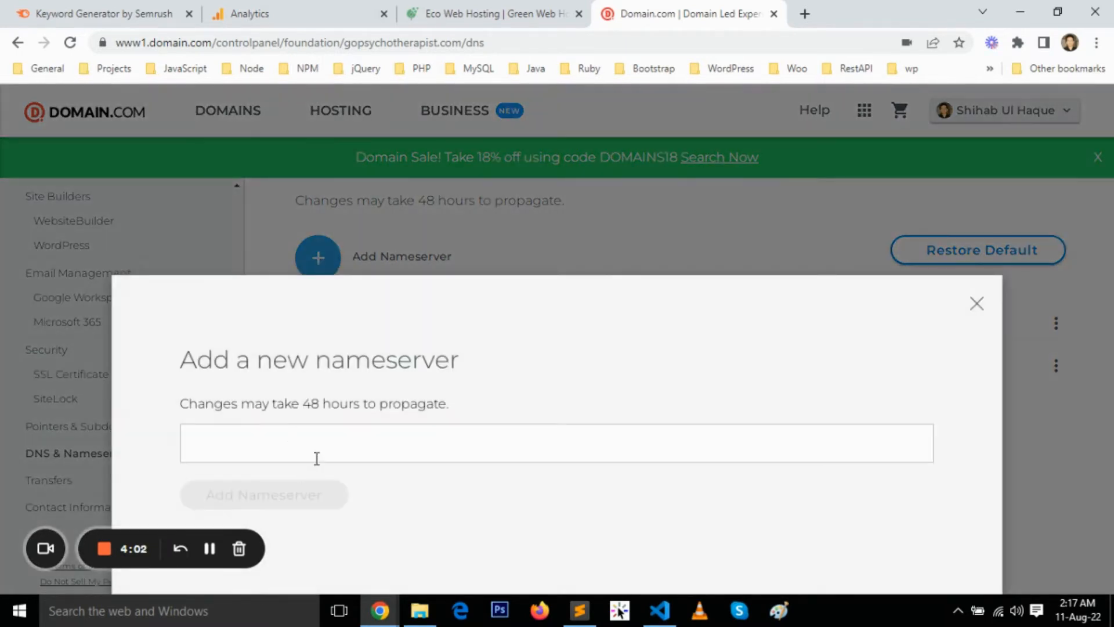
{"action": "left_click", "coordinate": [331, 436]}
{"action": "key", "text": "ctrl+v"}
{"action": "left_click", "coordinate": [212, 443]}
{"action": "key", "text": "BackSpace"}
{"action": "key", "text": "BackSpace"}
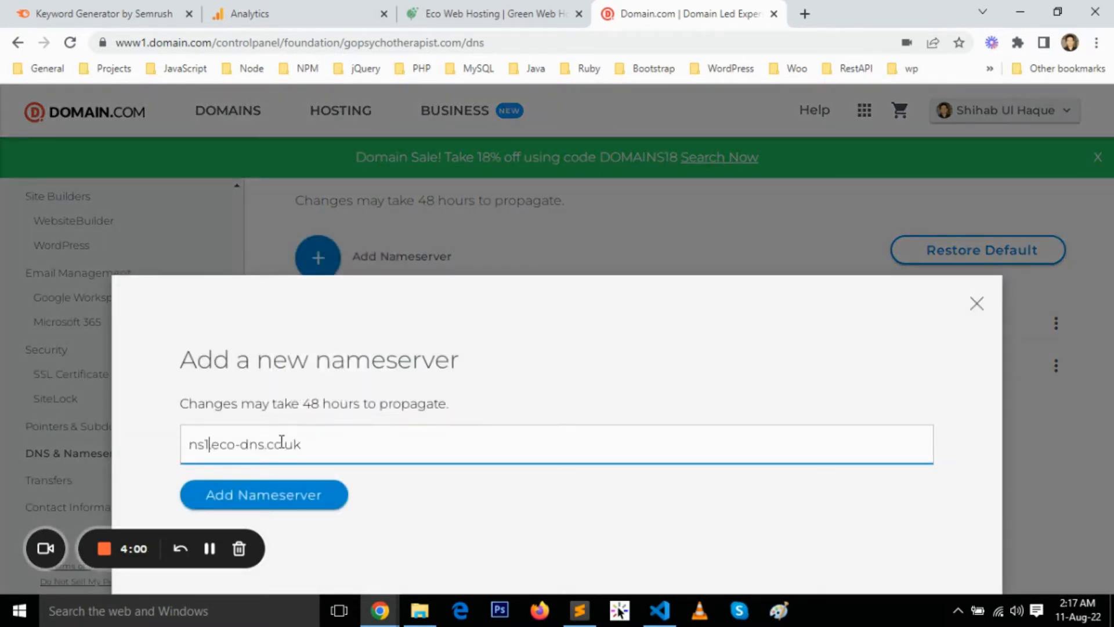
{"action": "type", "text": "3."}
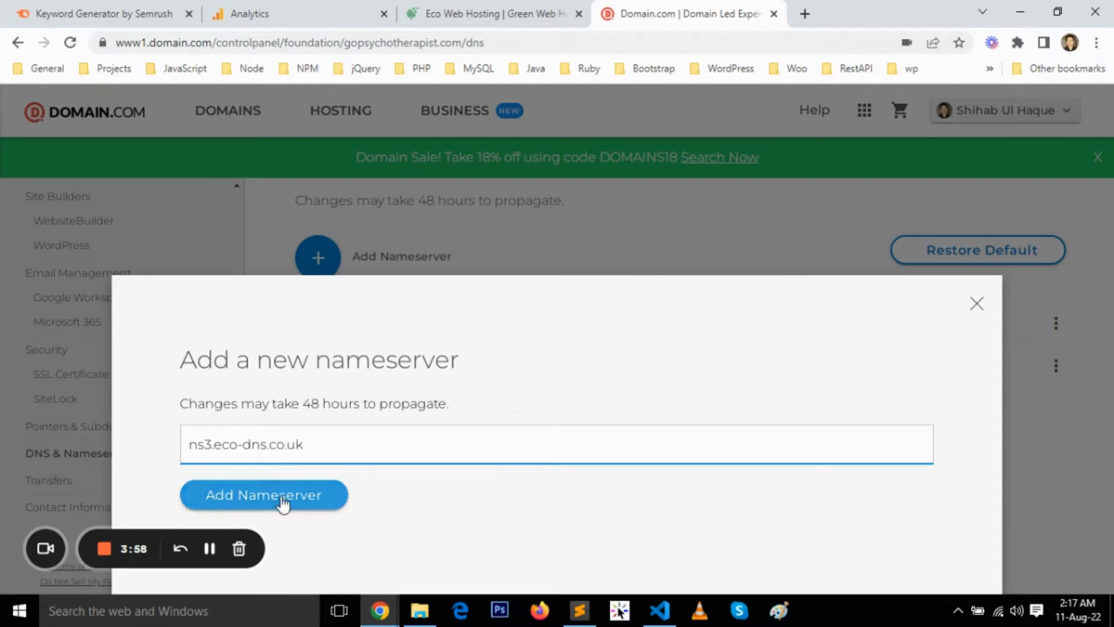
{"action": "left_click", "coordinate": [281, 497]}
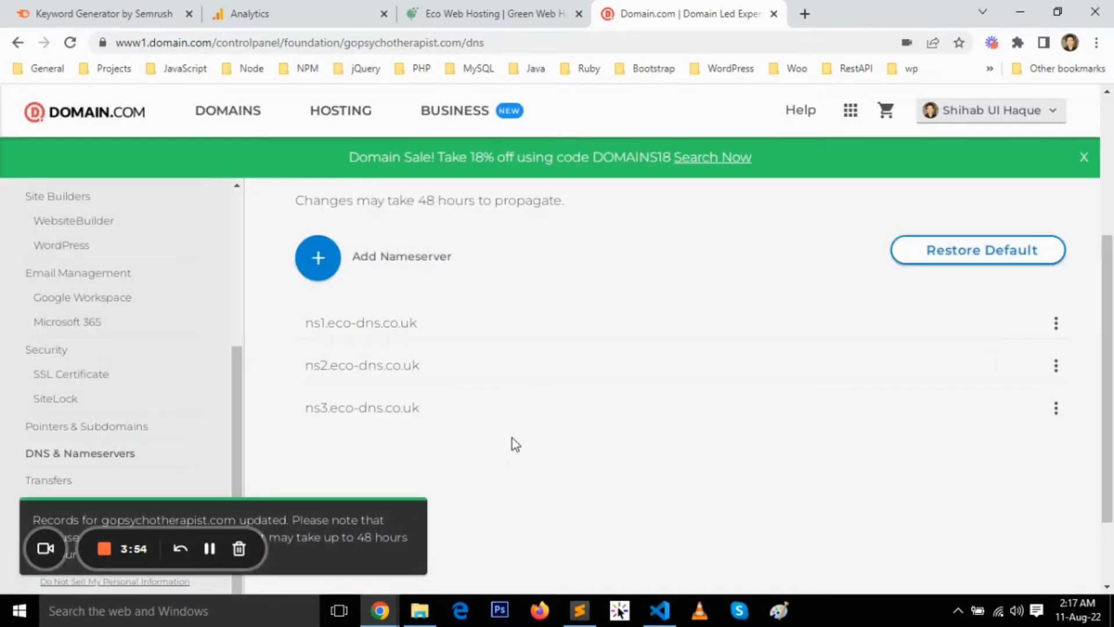
Add ns4.eco-dns.co.uk as a fourth nameserver for the domain
{"action": "left_click", "coordinate": [316, 263]}
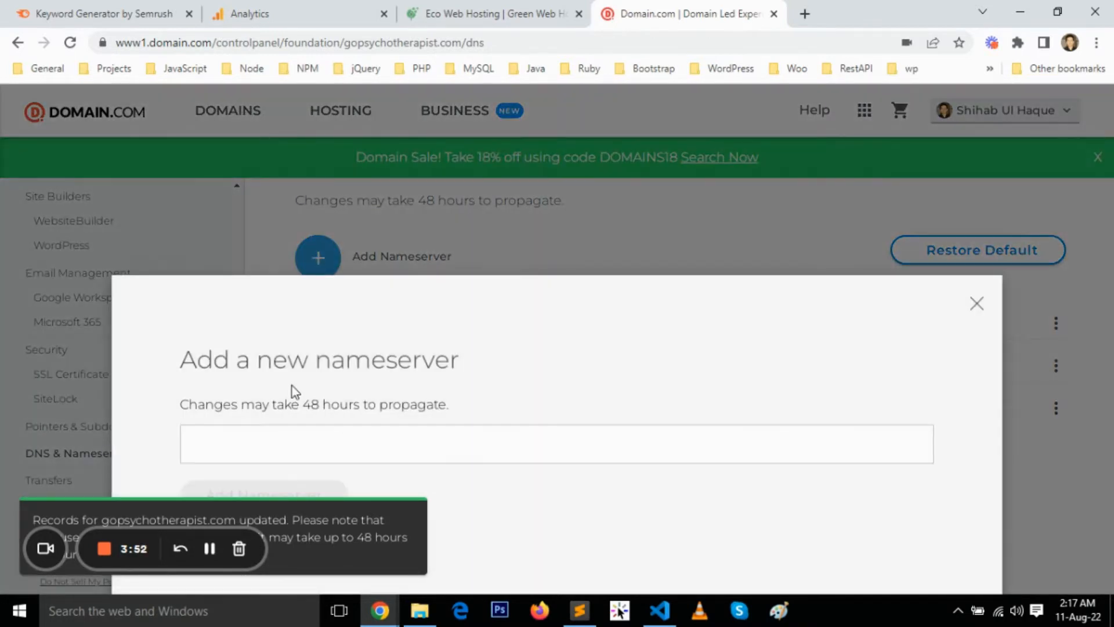
{"action": "left_click", "coordinate": [273, 447]}
{"action": "key", "text": "ctrl+v"}
{"action": "left_click", "coordinate": [203, 442]}
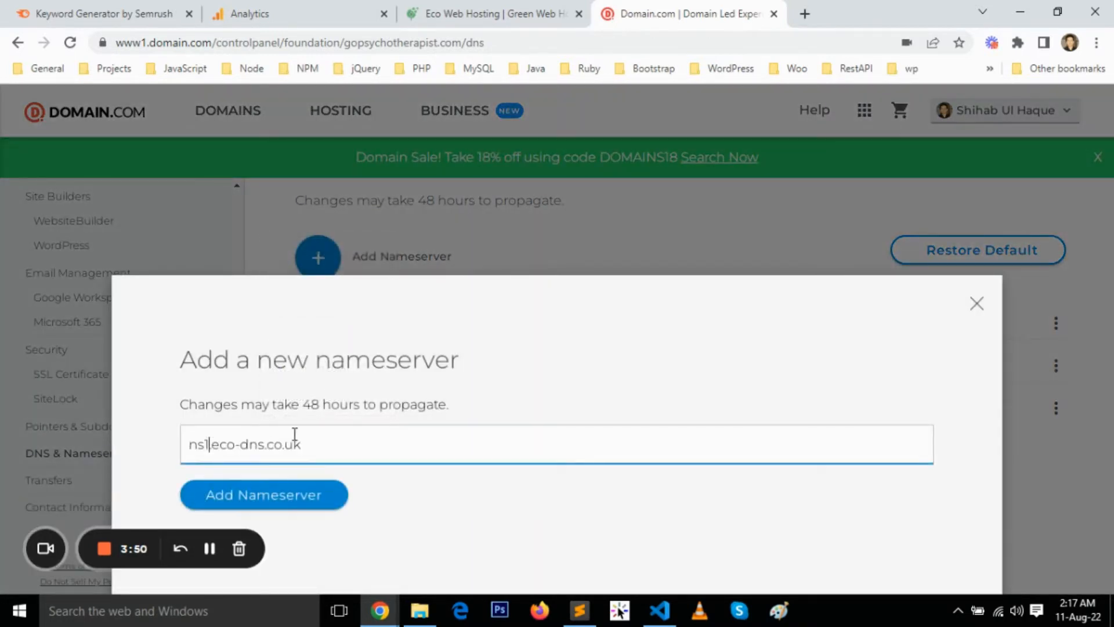
{"action": "key", "text": "BackSpace"}
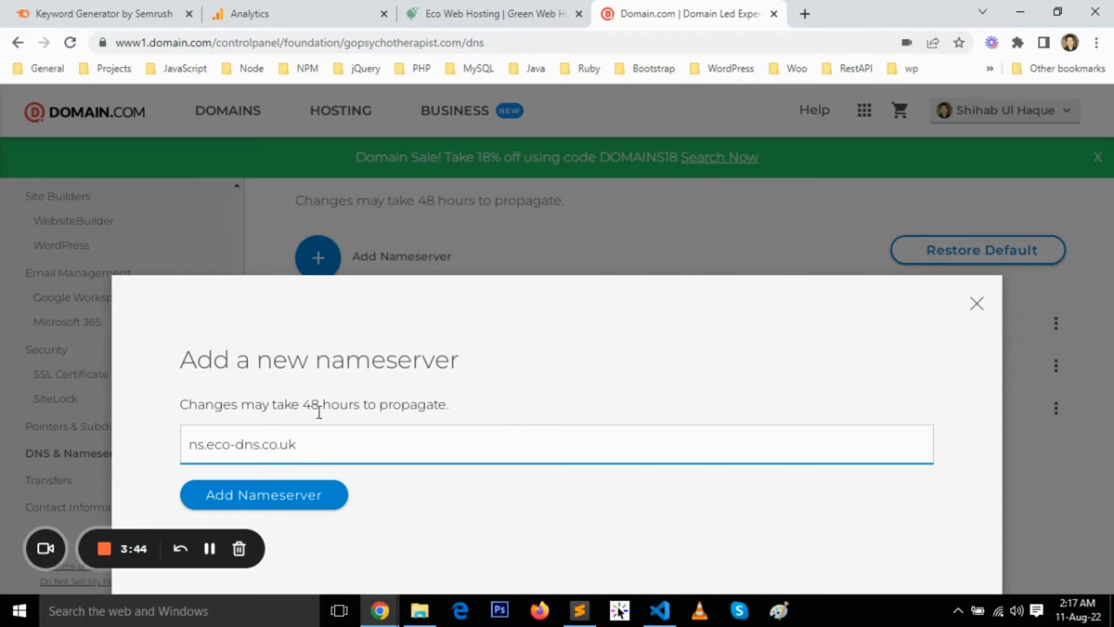
{"action": "type", "text": "4."}
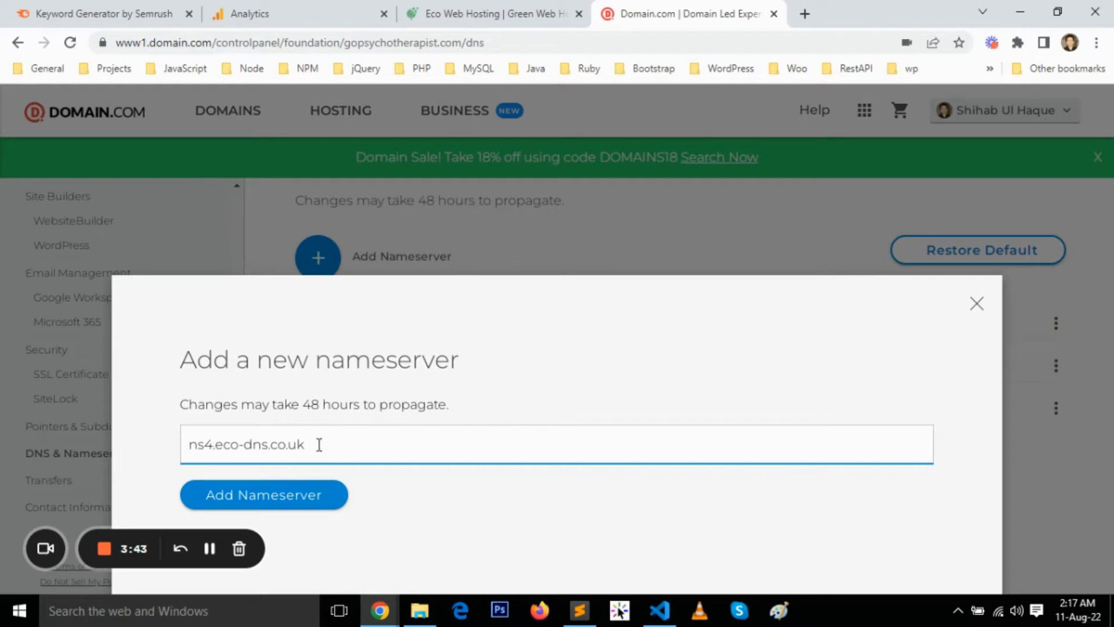
{"action": "left_click", "coordinate": [304, 495]}
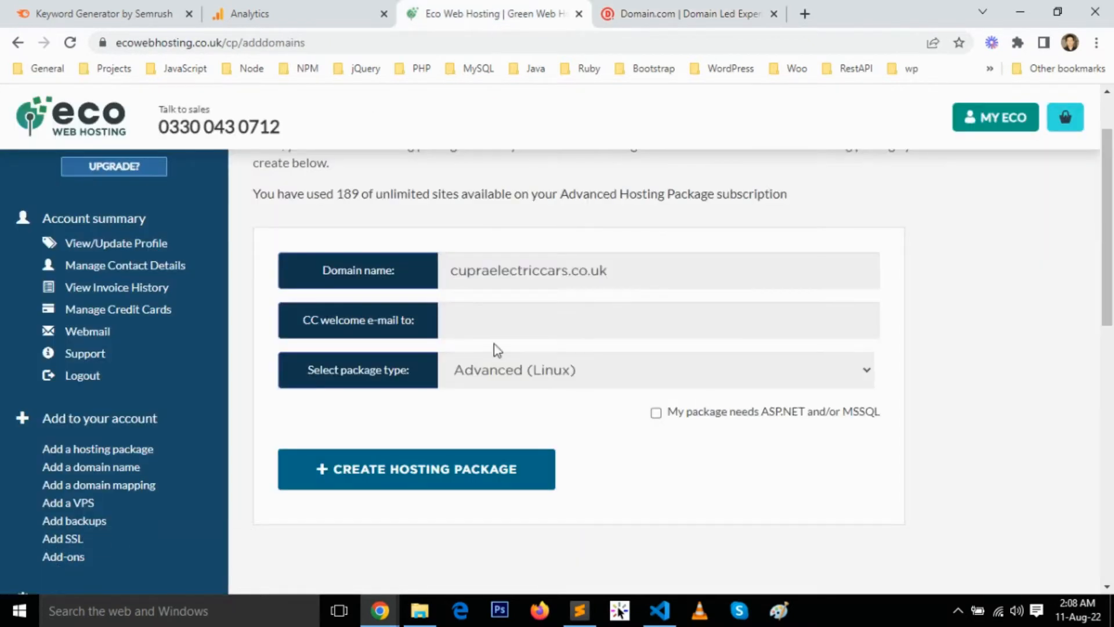
Create the Advanced (Linux) hosting package for cupraelectriccars.co.uk in the Eco Web Hosting account
{"action": "left_click", "coordinate": [419, 481]}
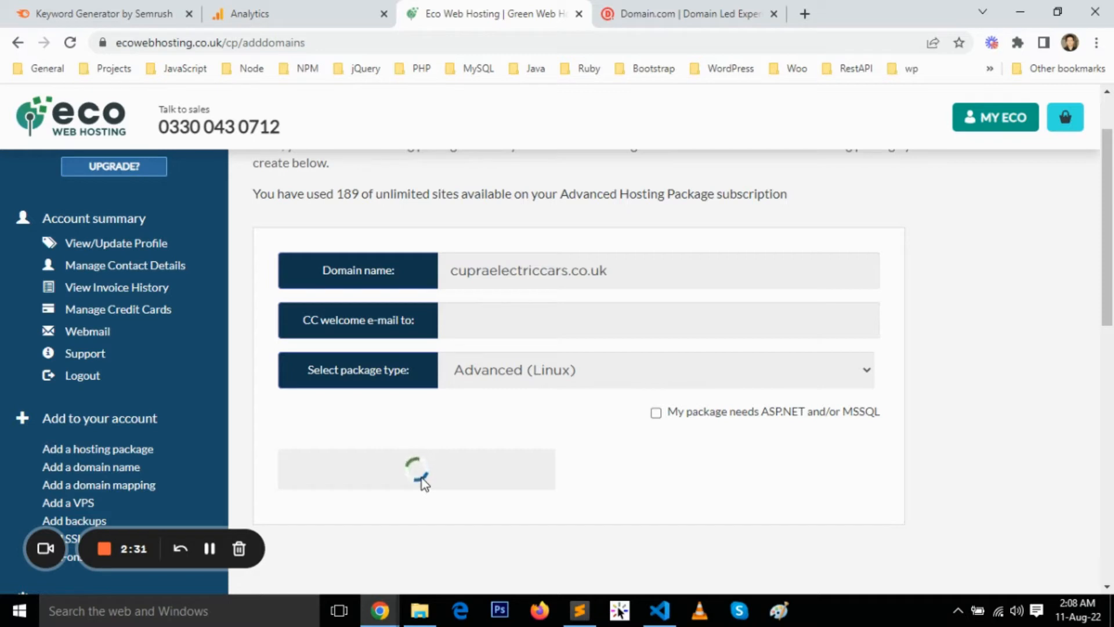
{"action": "left_click", "coordinate": [208, 548]}
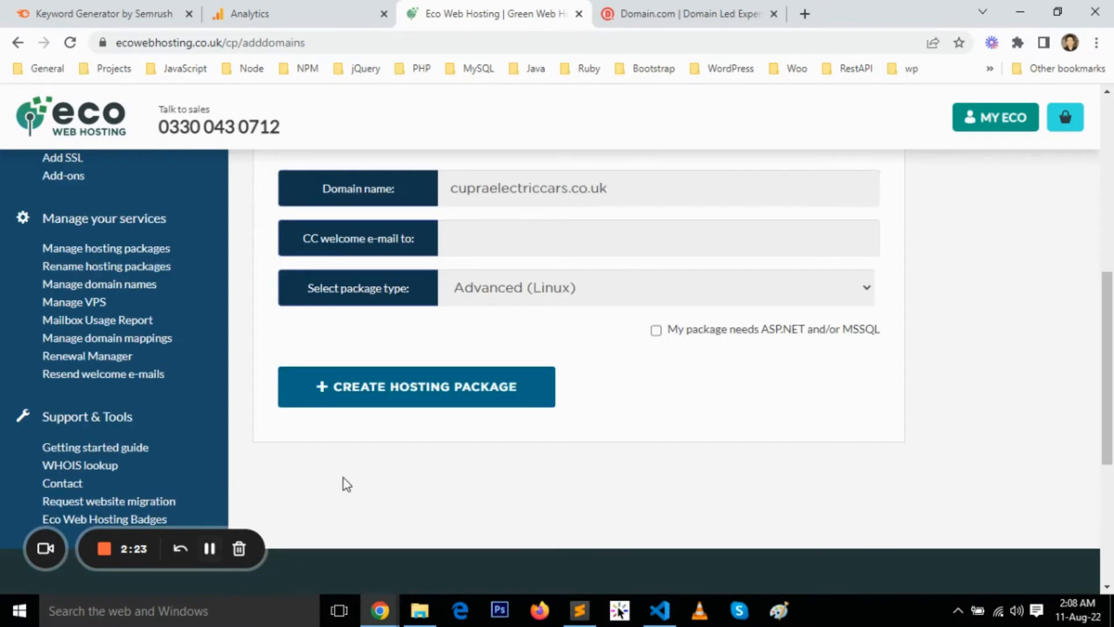
Open the list of hosting packages in the Eco Web Hosting account for management
{"action": "scroll", "coordinate": [344, 478], "scroll_direction": "up", "scroll_amount": 6}
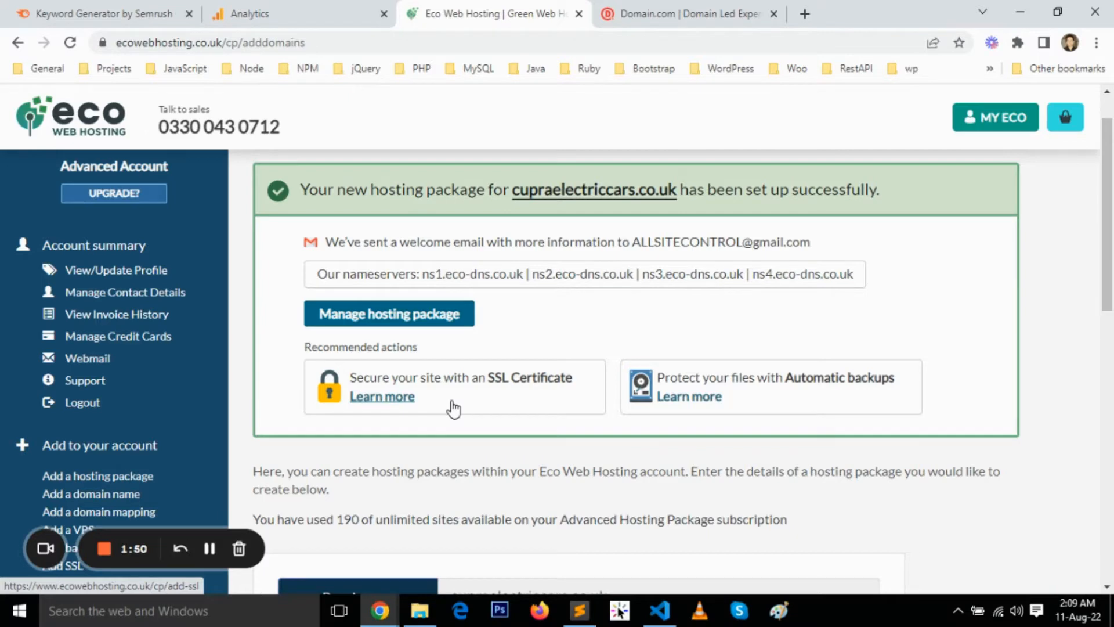
{"action": "scroll", "coordinate": [189, 396], "scroll_direction": "down", "scroll_amount": 3}
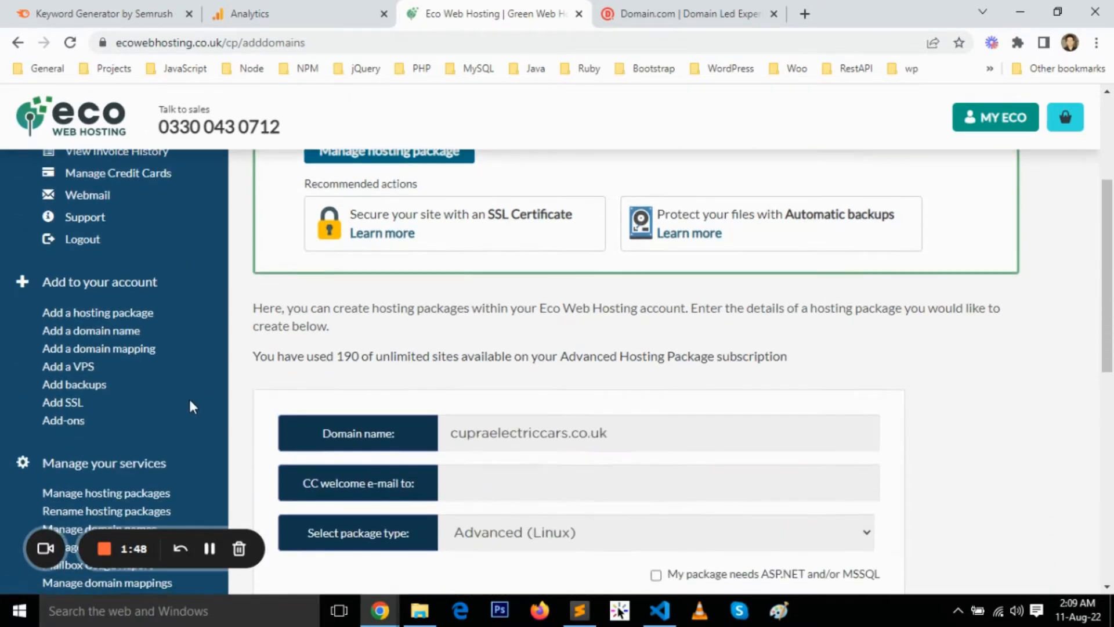
{"action": "scroll", "coordinate": [189, 396], "scroll_direction": "down", "scroll_amount": 1}
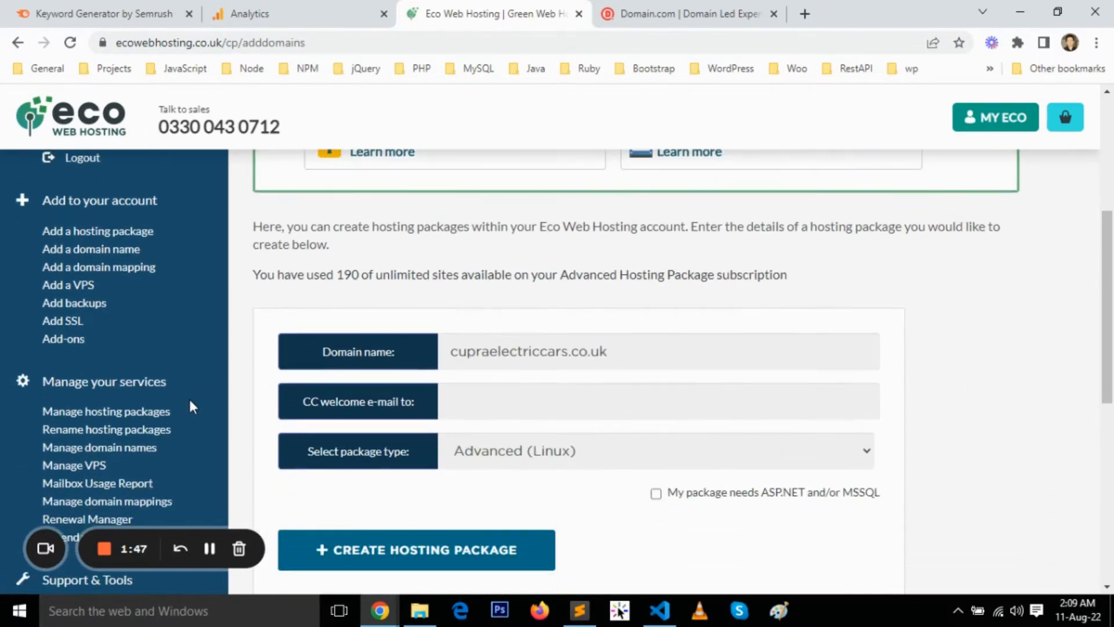
{"action": "left_click", "coordinate": [145, 413]}
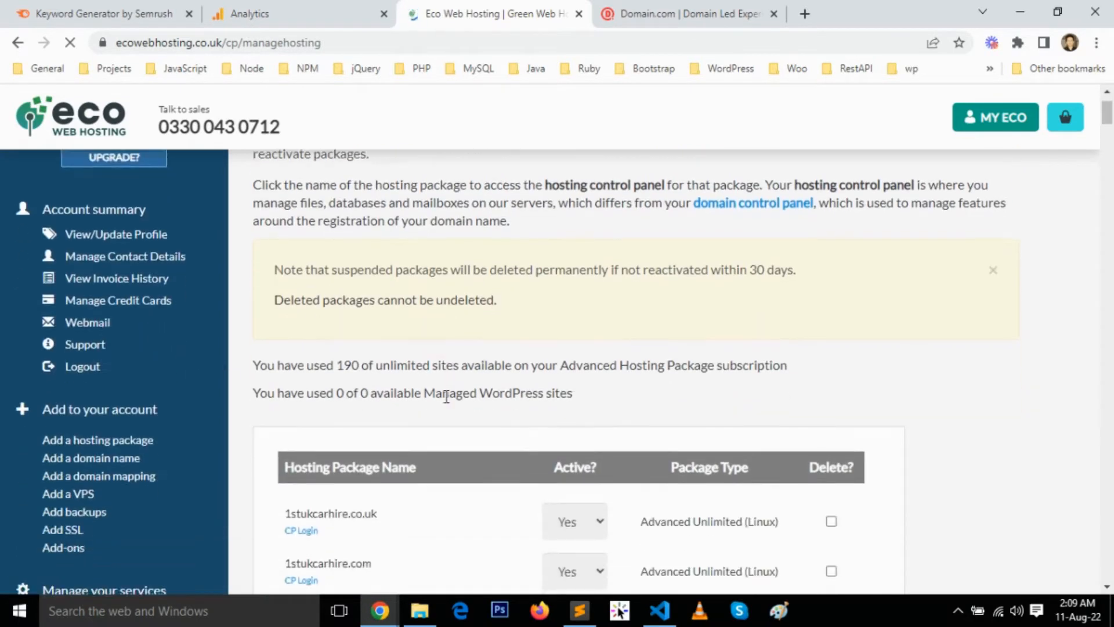
Switch to Sublime Text and copy the domain name cupraelectriccars.co.uk from the notes
{"action": "key", "text": "ctrl+f"}
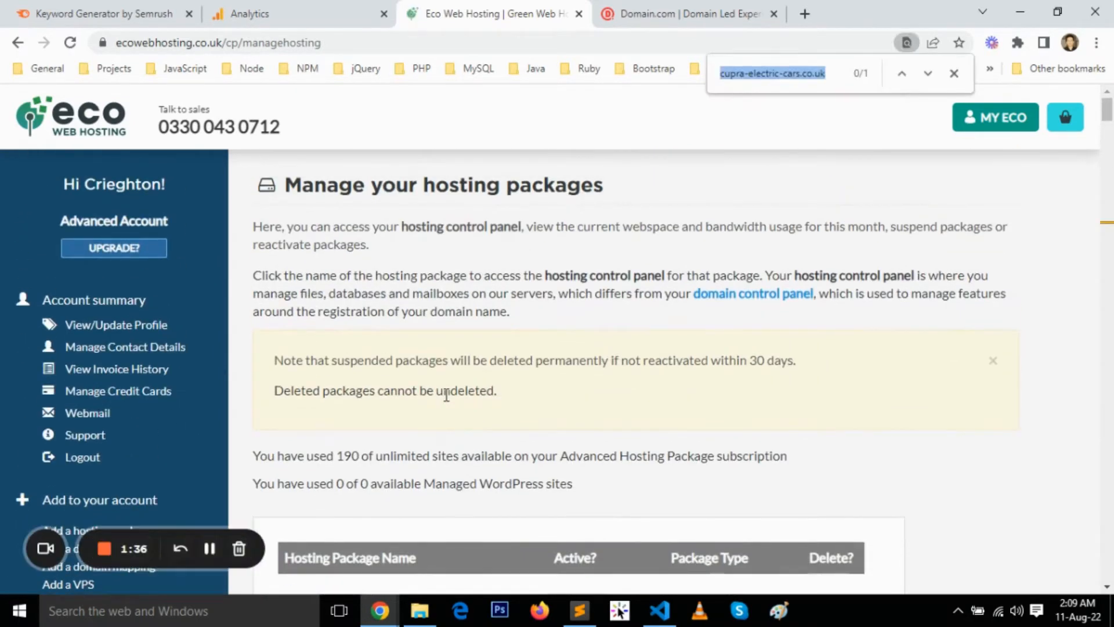
{"action": "type", "text": "ns1.eco-dns.co.uk"}
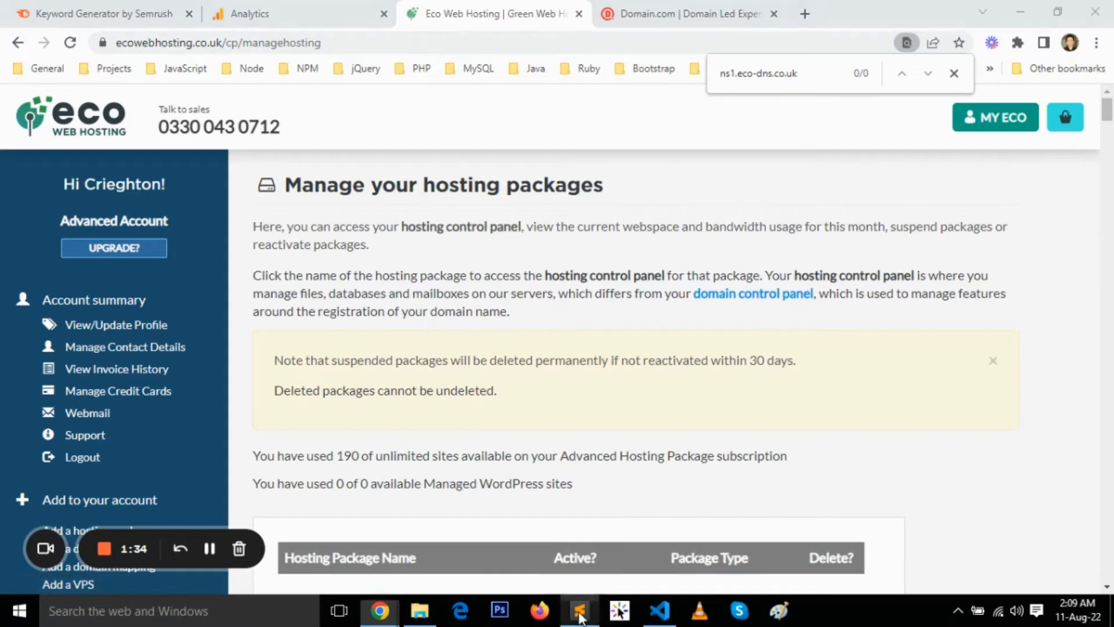
{"action": "key", "text": "alt+Tab"}
{"action": "left_click_drag", "start_coordinate": [503, 85], "coordinate": [246, 93]}
{"action": "key", "text": "ctrl+c"}
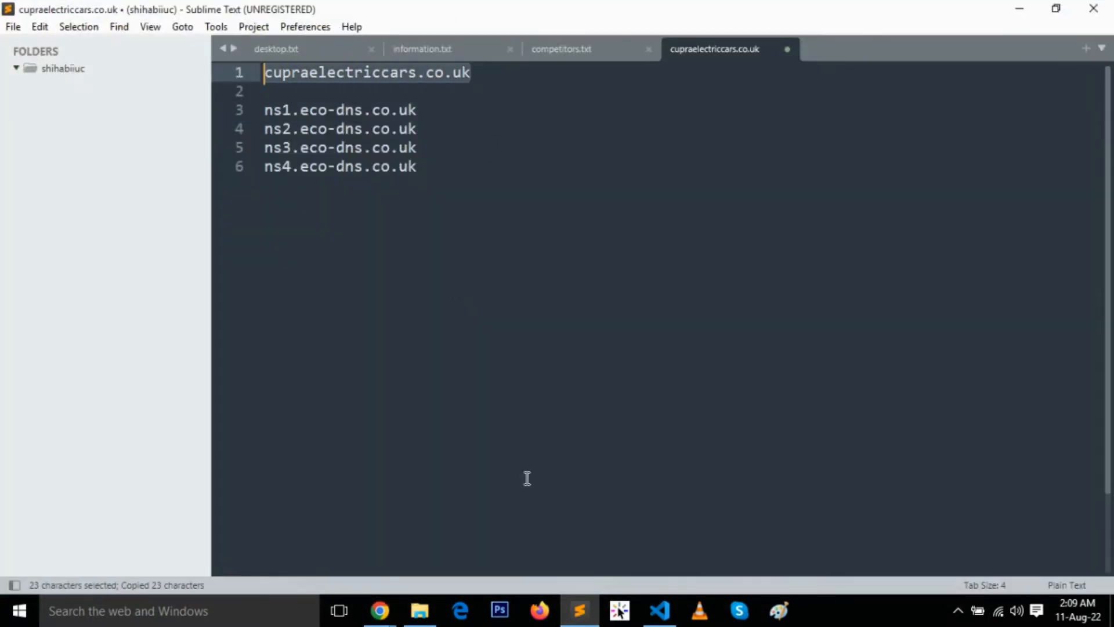
Back in Chrome, find cupraelectriccars.co.uk in the hosting package list and open its hosting control panel
{"action": "key", "text": "alt+Tab"}
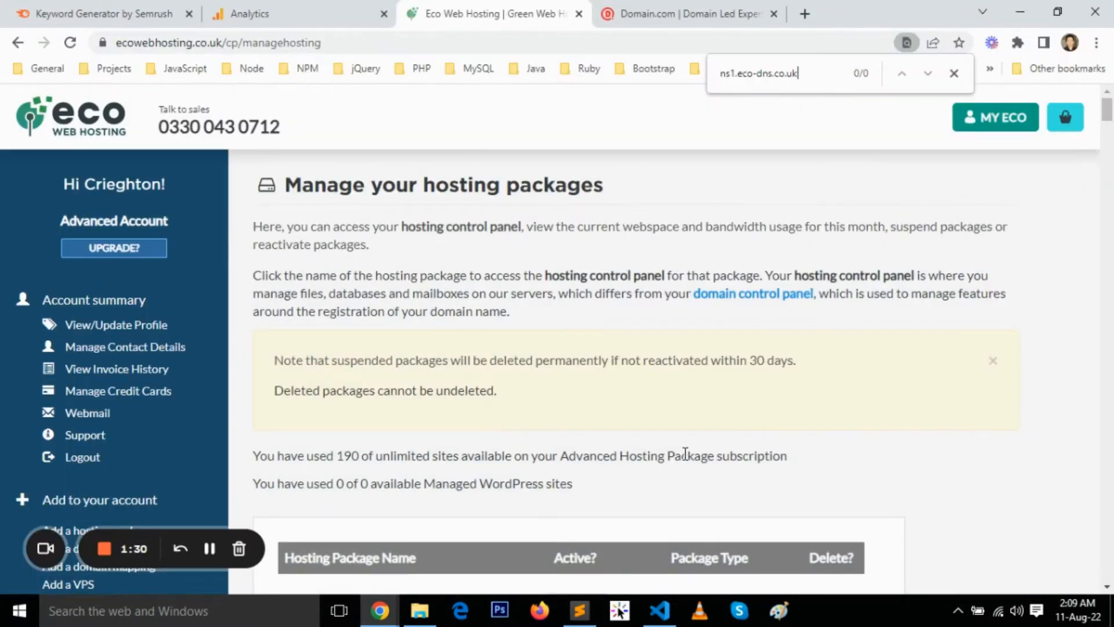
{"action": "key", "text": "ctrl+f"}
{"action": "key", "text": "ctrl+v"}
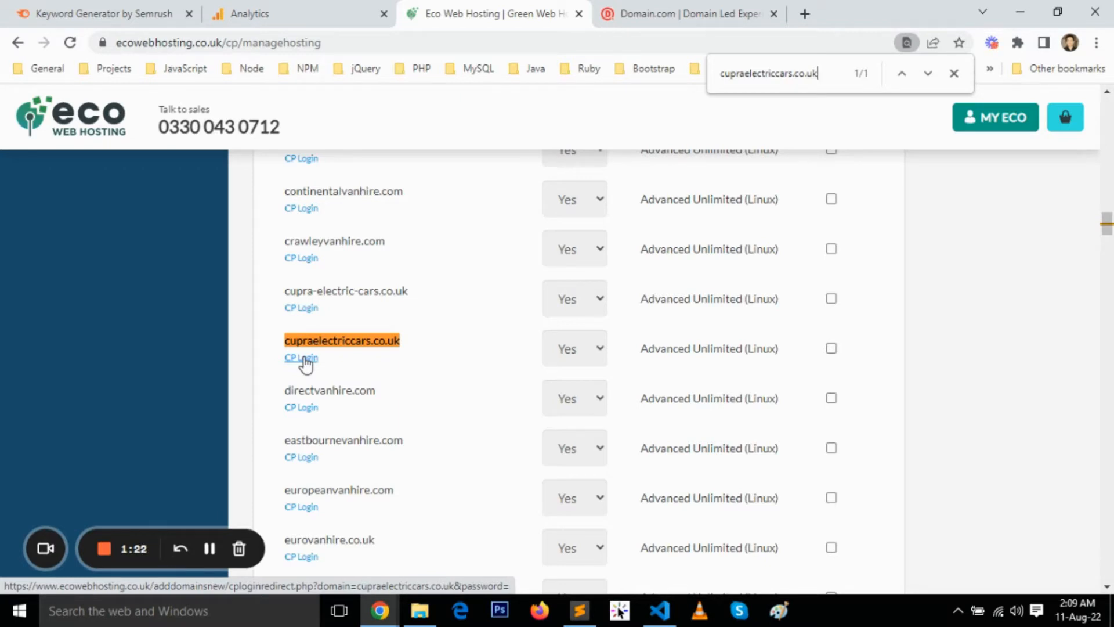
{"action": "left_click", "coordinate": [308, 358]}
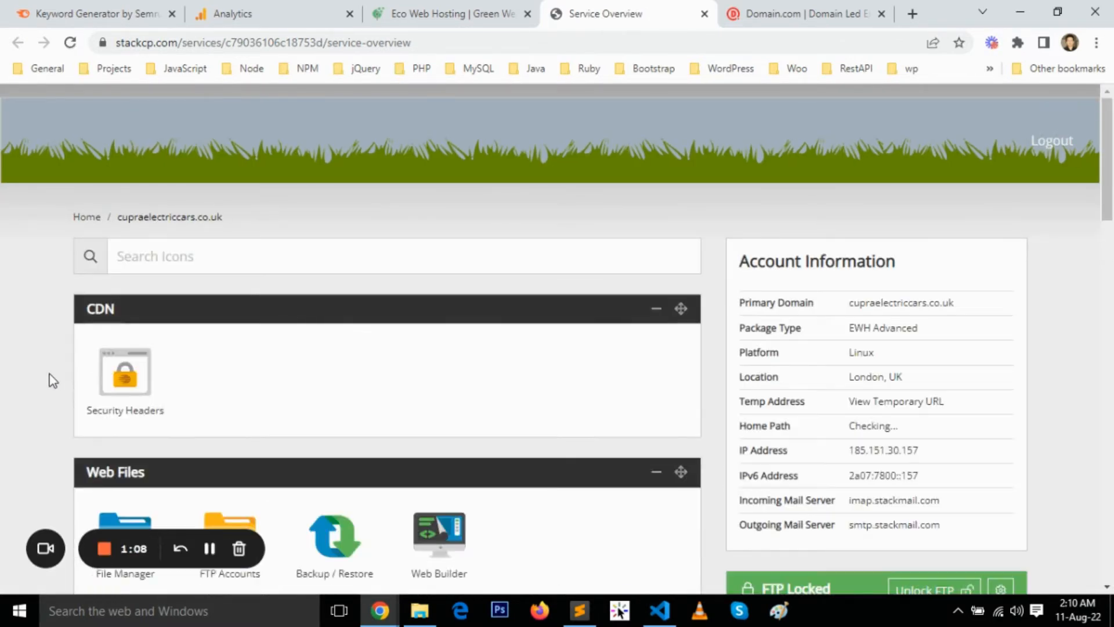
Open the SSL/TLS certificates page for cupraelectriccars.co.uk and check the status of its free wildcard SSL certificate
{"action": "scroll", "coordinate": [53, 380], "scroll_direction": "down", "scroll_amount": 8}
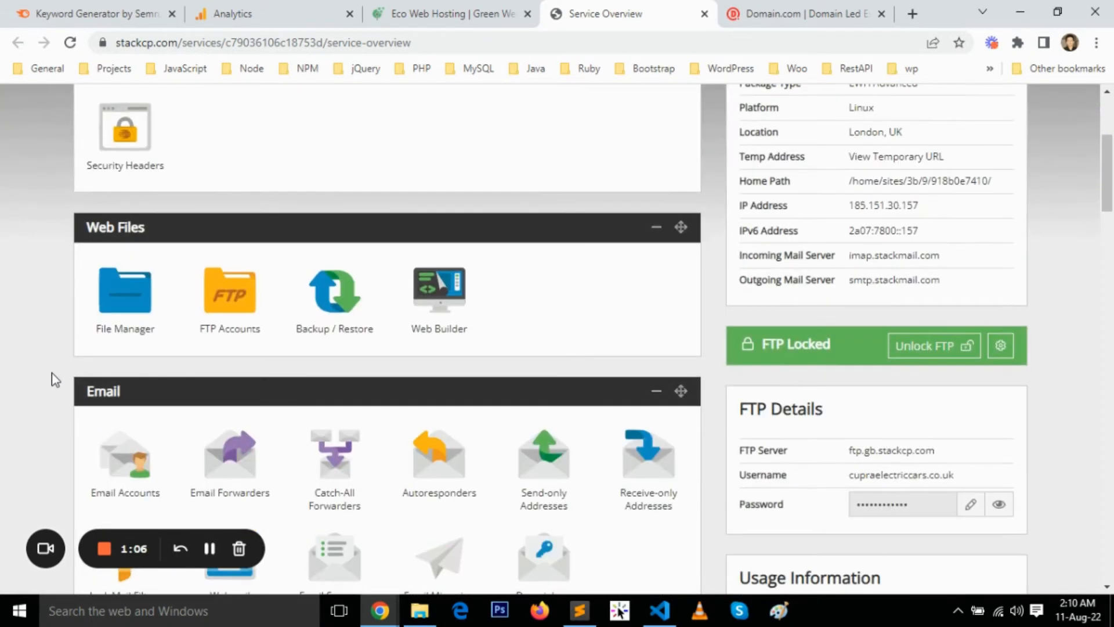
{"action": "scroll", "coordinate": [55, 380], "scroll_direction": "down", "scroll_amount": 8}
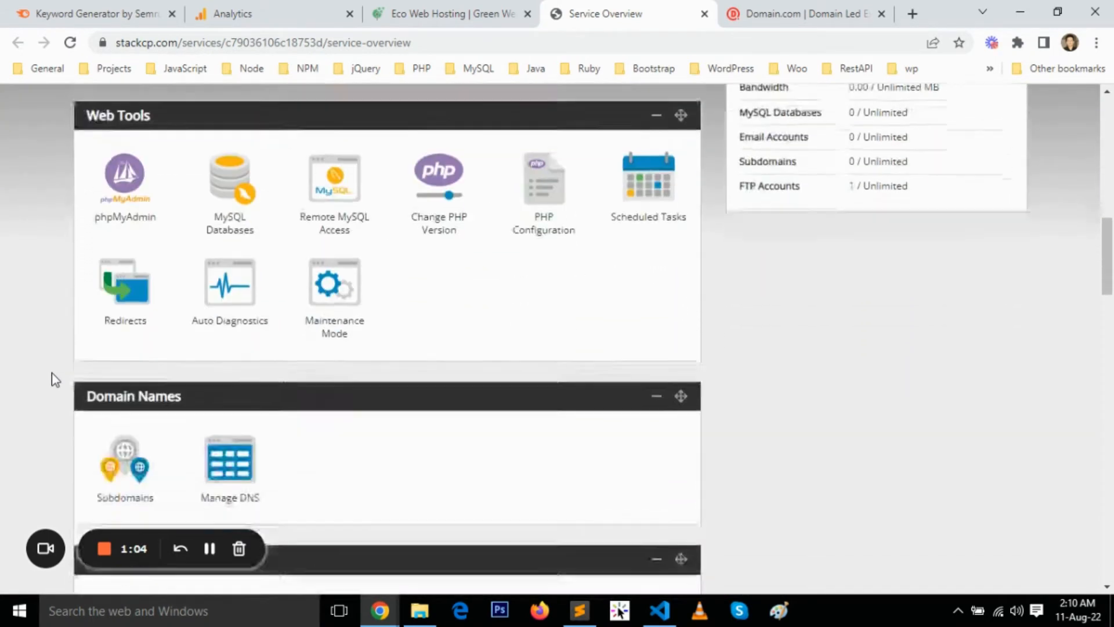
{"action": "scroll", "coordinate": [53, 373], "scroll_direction": "down", "scroll_amount": 3}
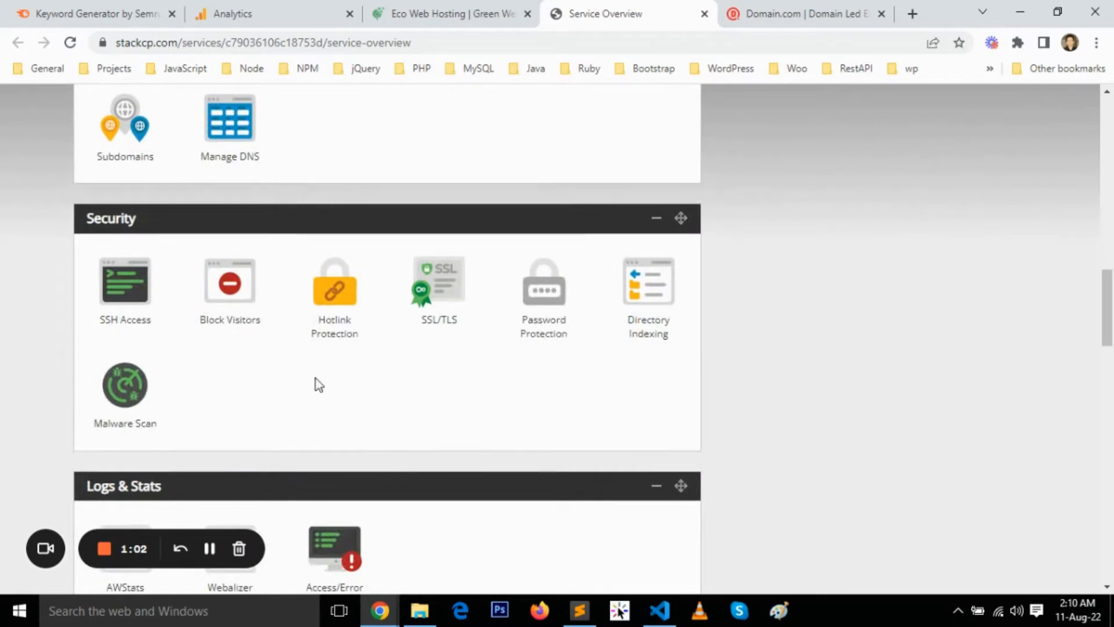
{"action": "left_click", "coordinate": [447, 294]}
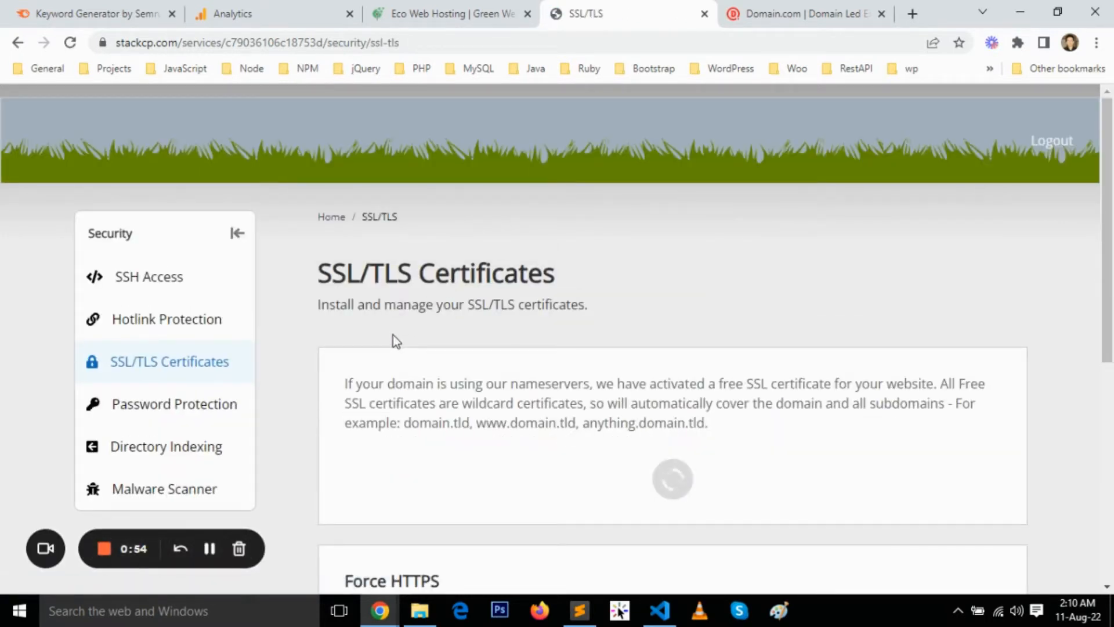
{"action": "scroll", "coordinate": [392, 335], "scroll_direction": "down", "scroll_amount": 3}
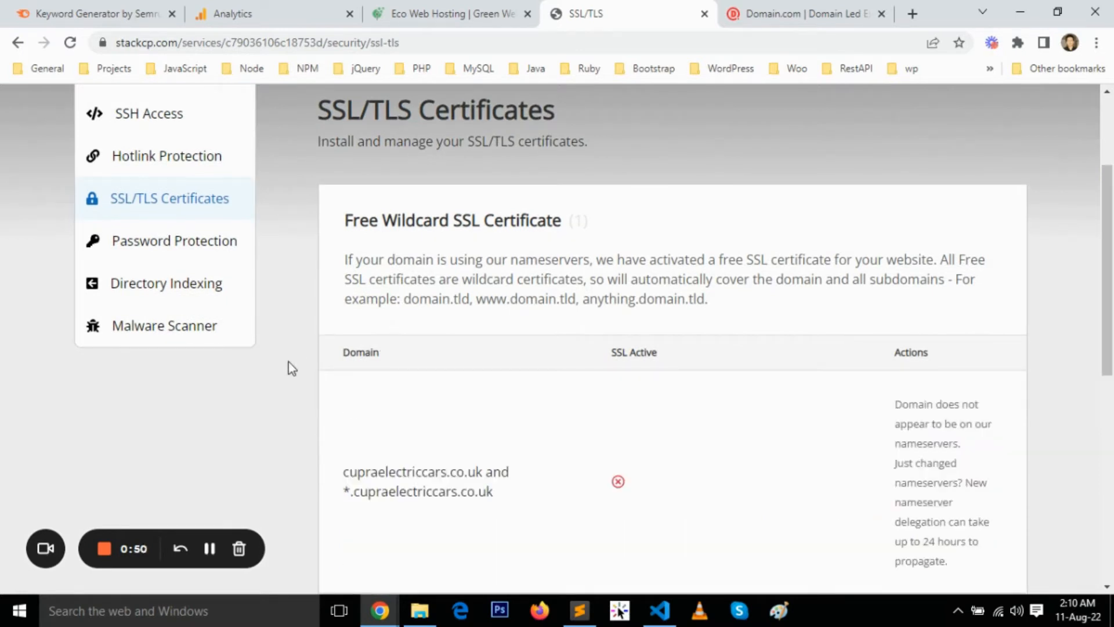
{"action": "scroll", "coordinate": [288, 362], "scroll_direction": "down", "scroll_amount": 2}
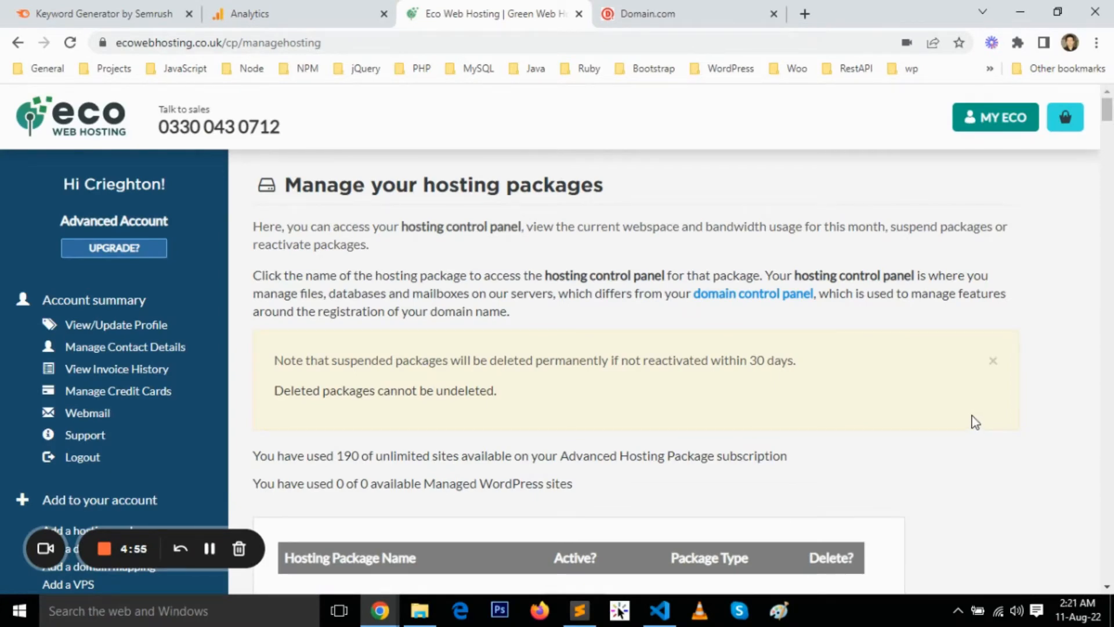
Search the hosting package list for cupraelectriccars.co.uk and log in to that package's control panel
{"action": "key", "text": "ctrl+f"}
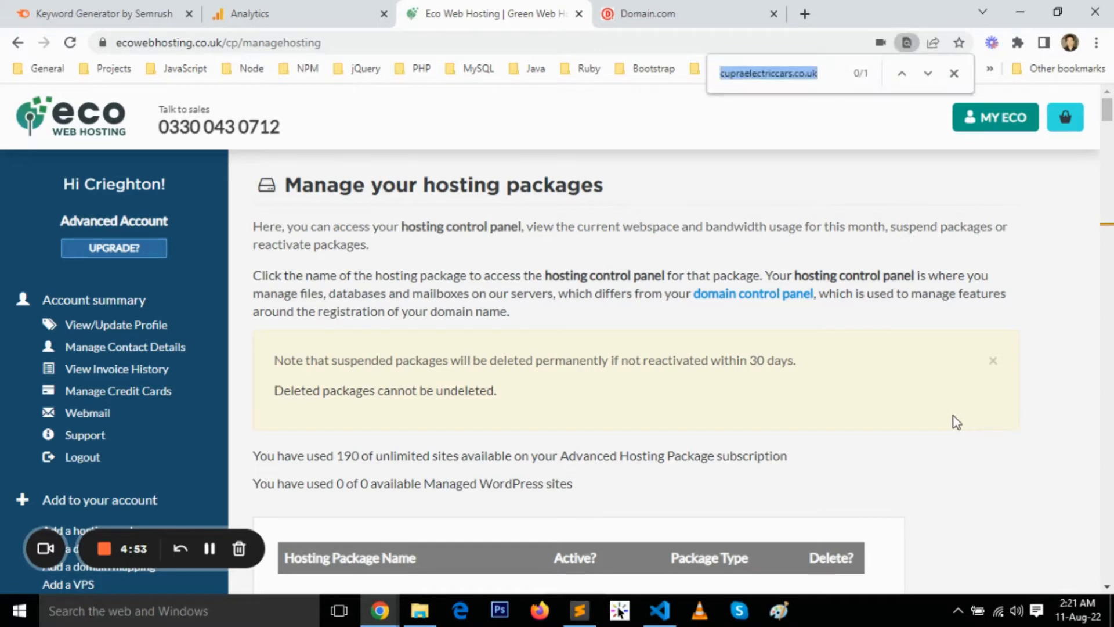
{"action": "key", "text": "Return"}
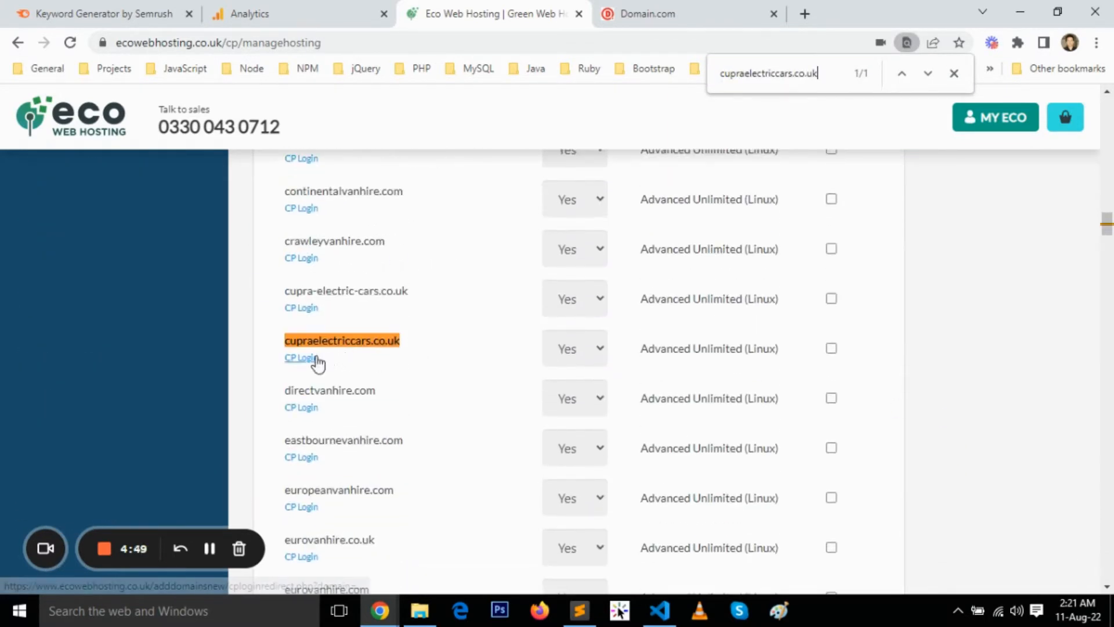
{"action": "left_click", "coordinate": [311, 360]}
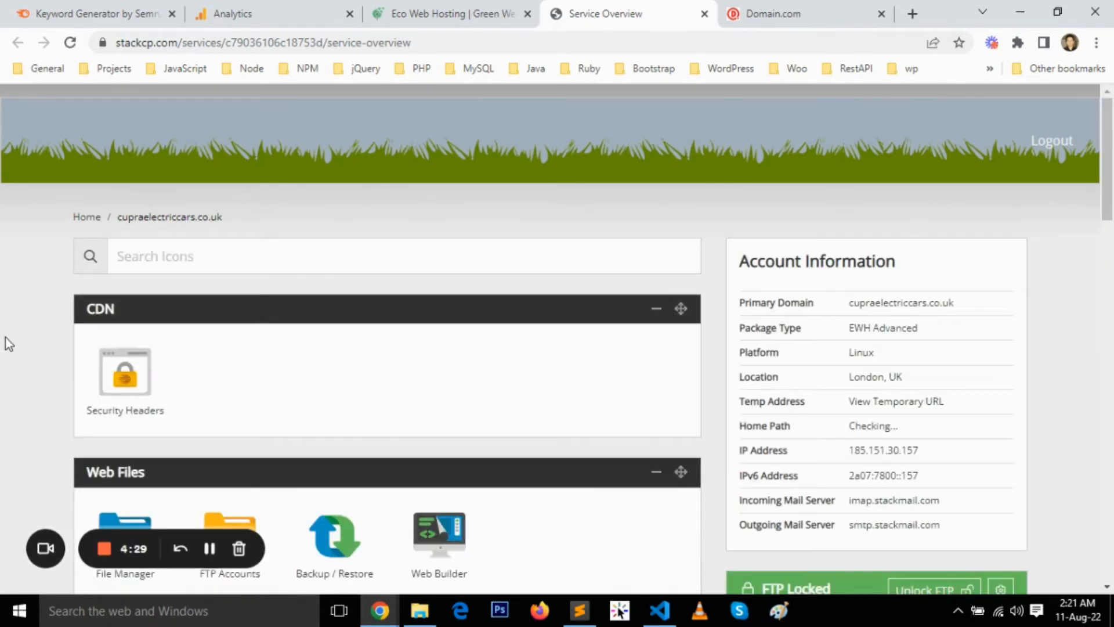
Activate the free wildcard SSL certificate for cupraelectriccars.co.uk in the control panel's SSL/TLS settings
{"action": "scroll", "coordinate": [6, 334], "scroll_direction": "down", "scroll_amount": 7}
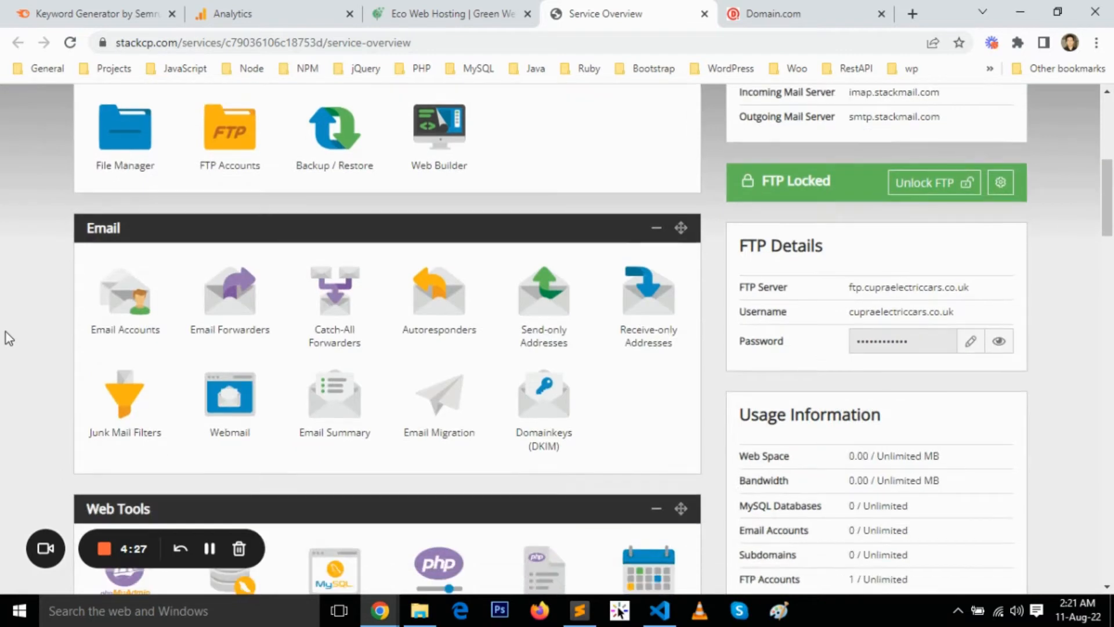
{"action": "scroll", "coordinate": [6, 330], "scroll_direction": "down", "scroll_amount": 12}
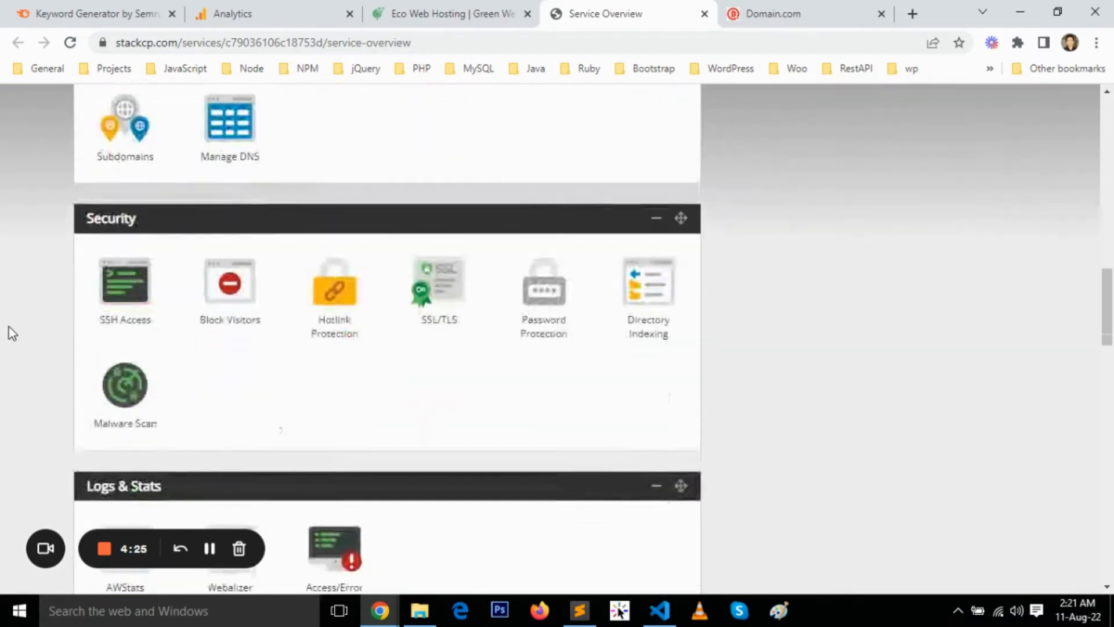
{"action": "scroll", "coordinate": [9, 328], "scroll_direction": "down", "scroll_amount": 7}
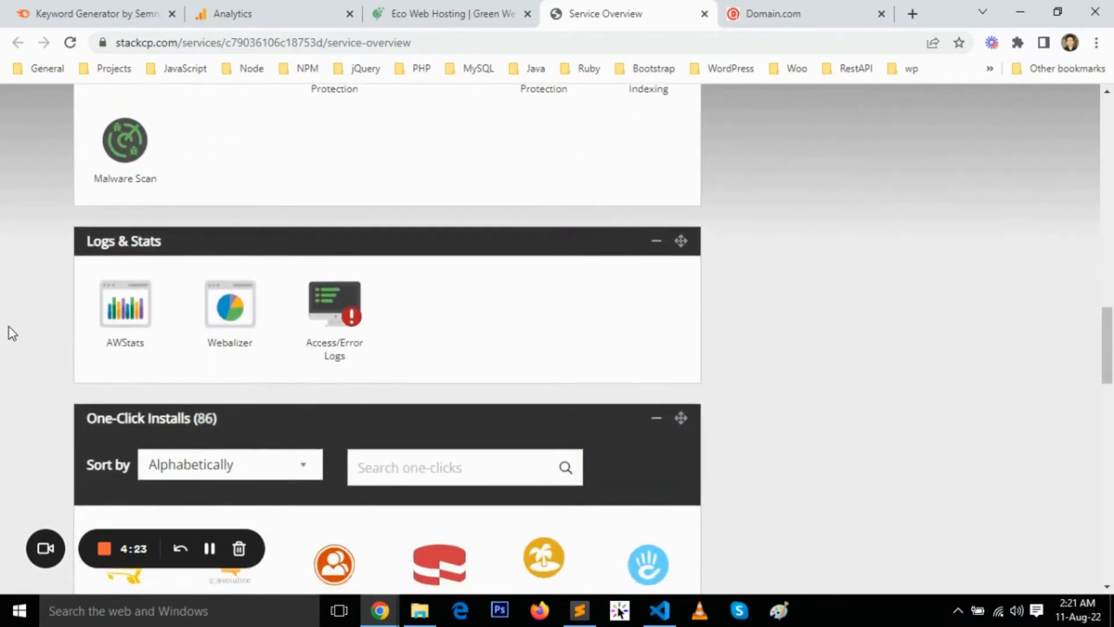
{"action": "scroll", "coordinate": [12, 334], "scroll_direction": "up", "scroll_amount": 7}
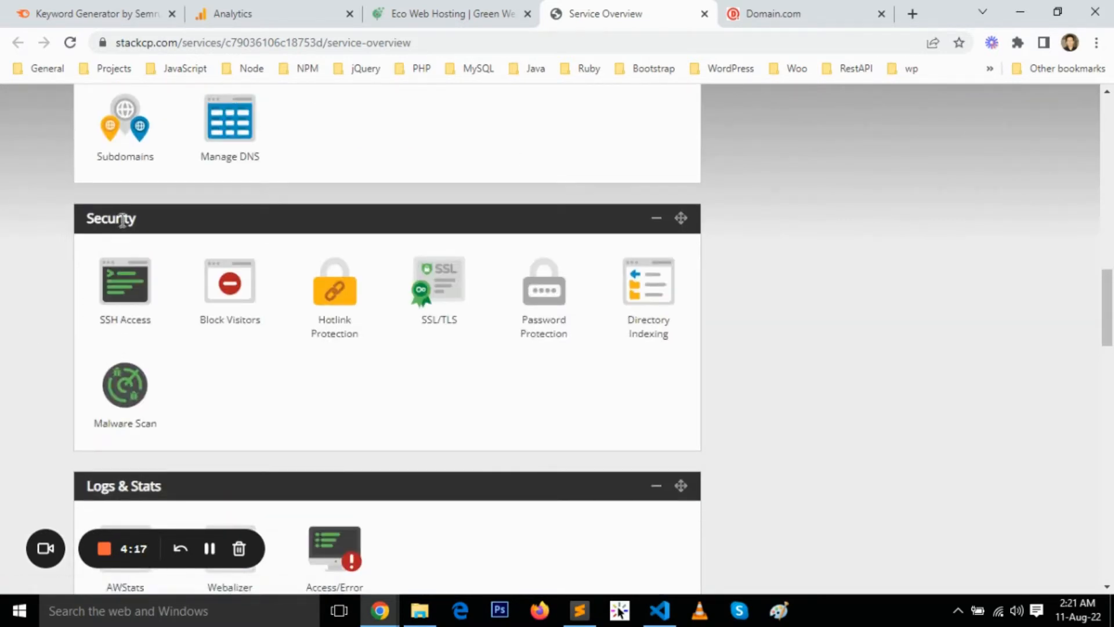
{"action": "left_click", "coordinate": [446, 289]}
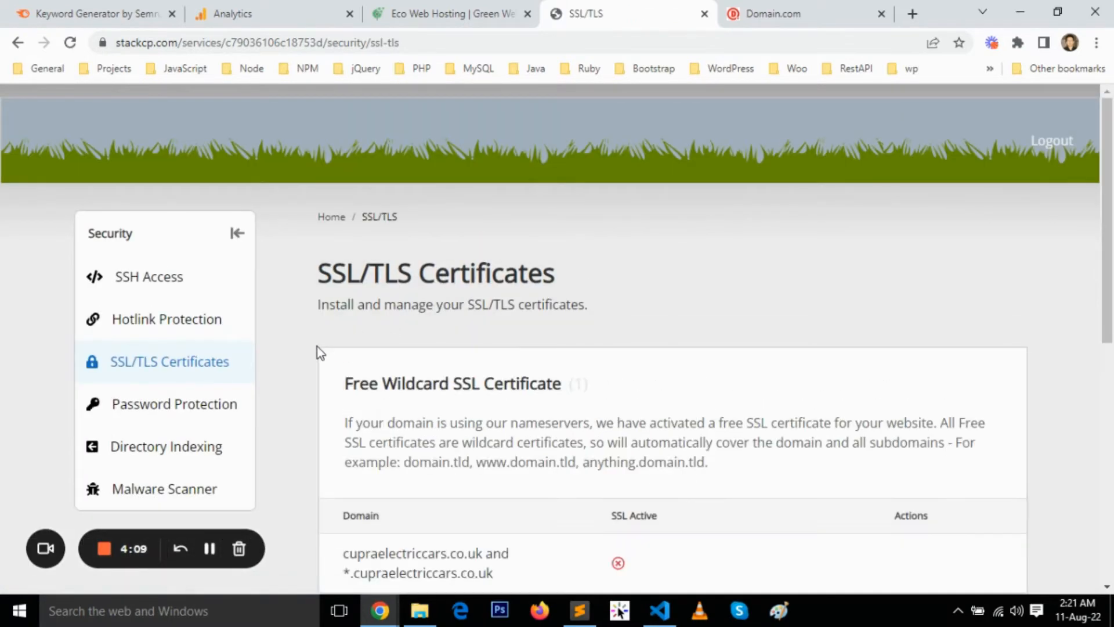
{"action": "scroll", "coordinate": [318, 348], "scroll_direction": "down", "scroll_amount": 4}
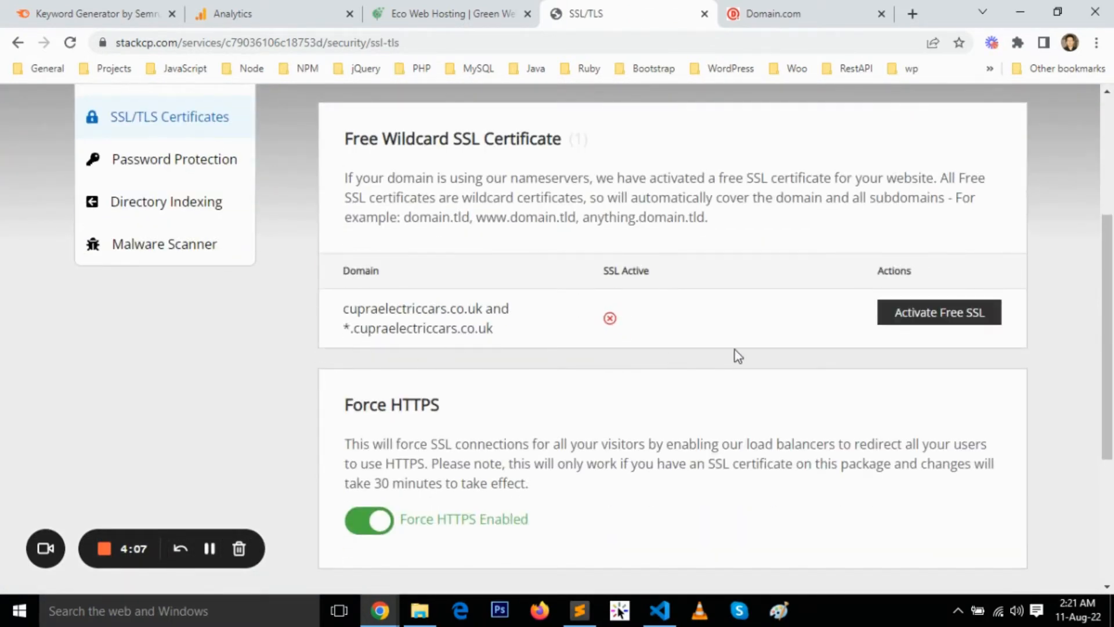
{"action": "left_click", "coordinate": [945, 316]}
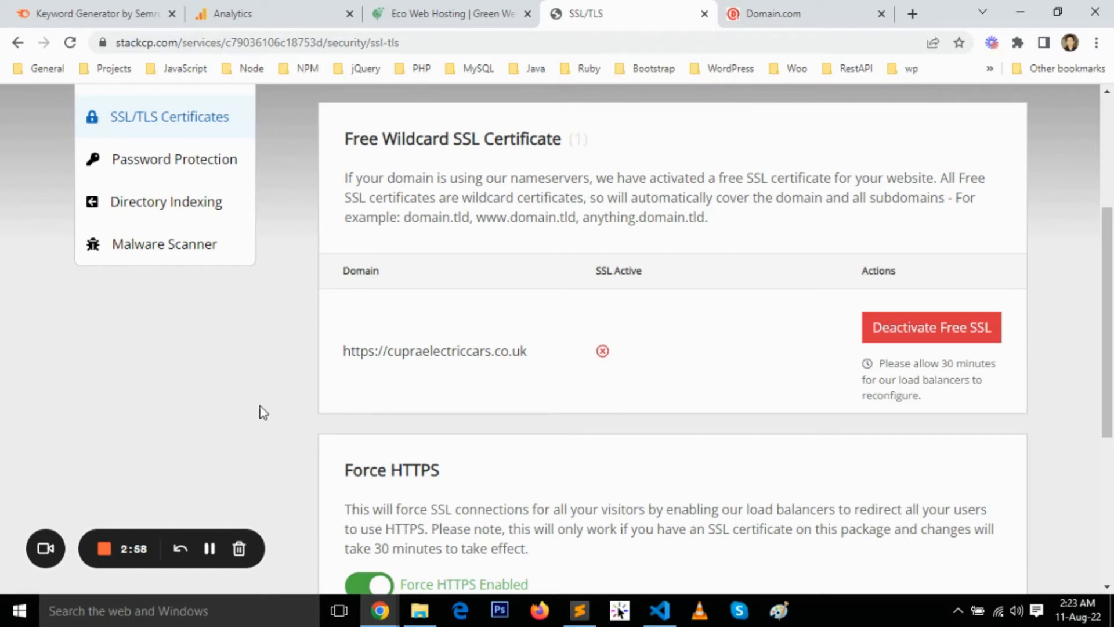
{"action": "scroll", "coordinate": [264, 412], "scroll_direction": "up", "scroll_amount": 3}
{"action": "scroll", "coordinate": [263, 412], "scroll_direction": "down", "scroll_amount": 5}
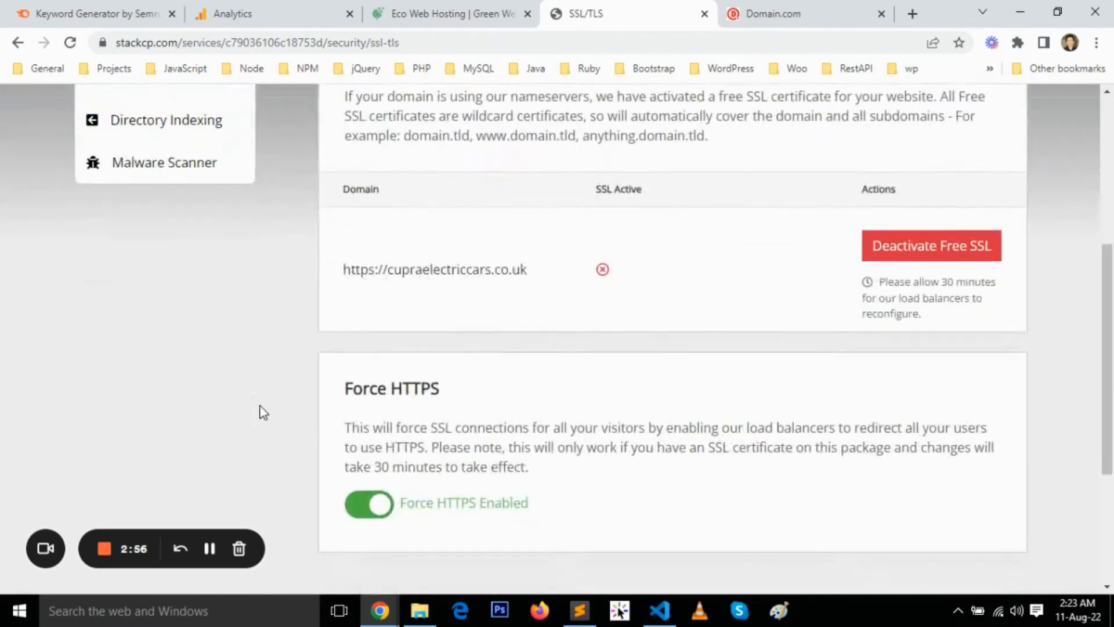
{"action": "scroll", "coordinate": [264, 412], "scroll_direction": "up", "scroll_amount": 5}
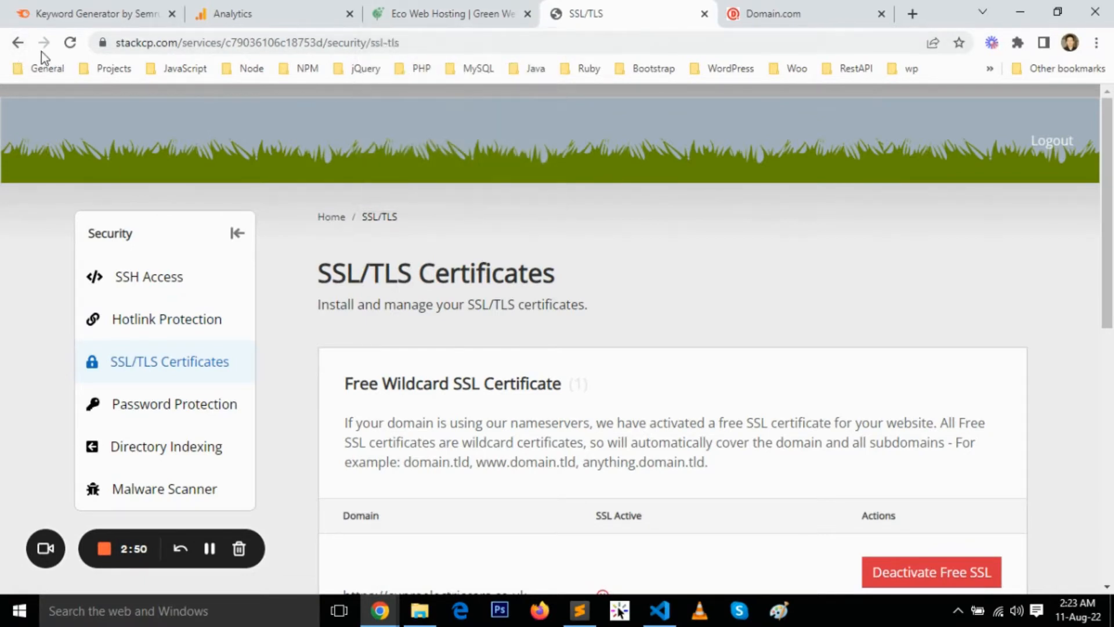
Reopen the cupraelectriccars.co.uk control panel from the hosting package list and close the old control panel page
{"action": "left_click", "coordinate": [26, 43]}
{"action": "left_click", "coordinate": [406, 14]}
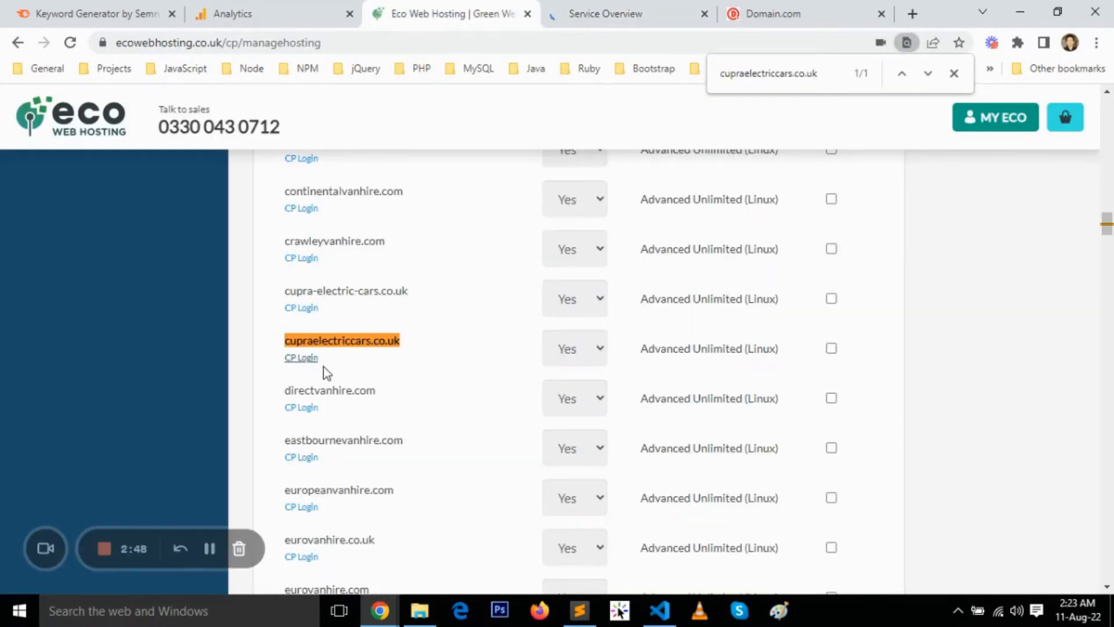
{"action": "left_click", "coordinate": [307, 359]}
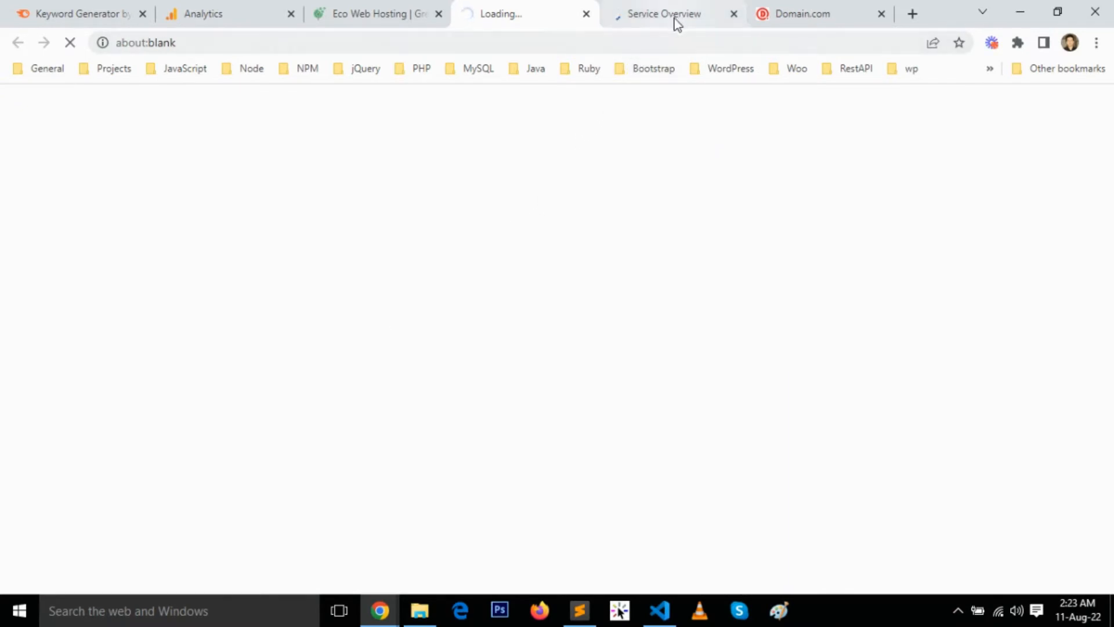
{"action": "left_click", "coordinate": [733, 14]}
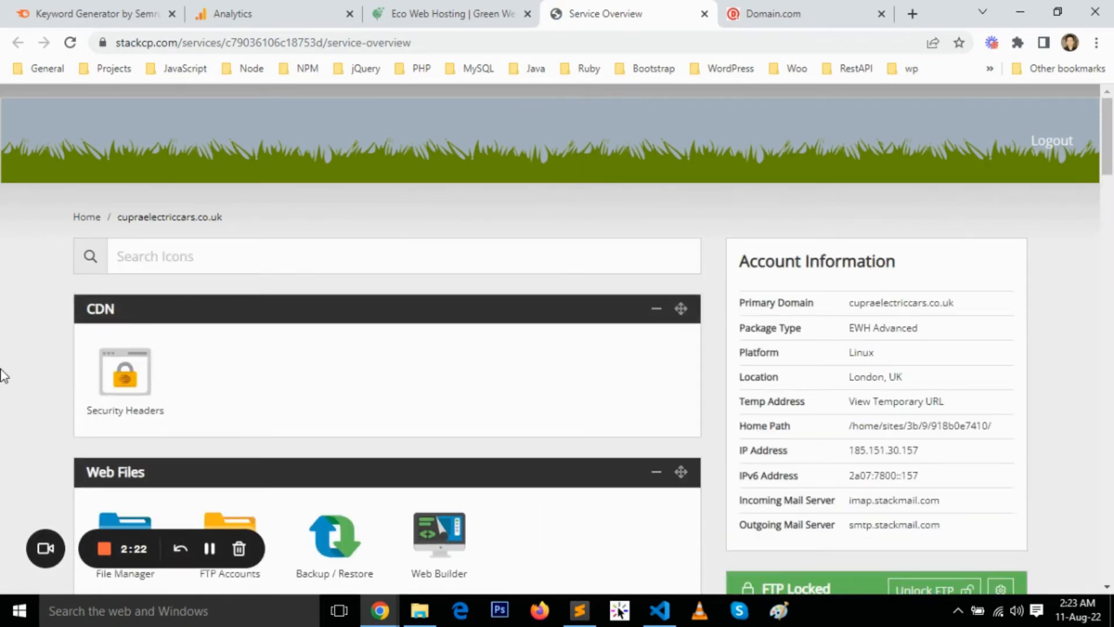
Find WordPress among the one-click installs in the cupraelectriccars.co.uk control panel
{"action": "scroll", "coordinate": [2, 374], "scroll_direction": "down", "scroll_amount": 20}
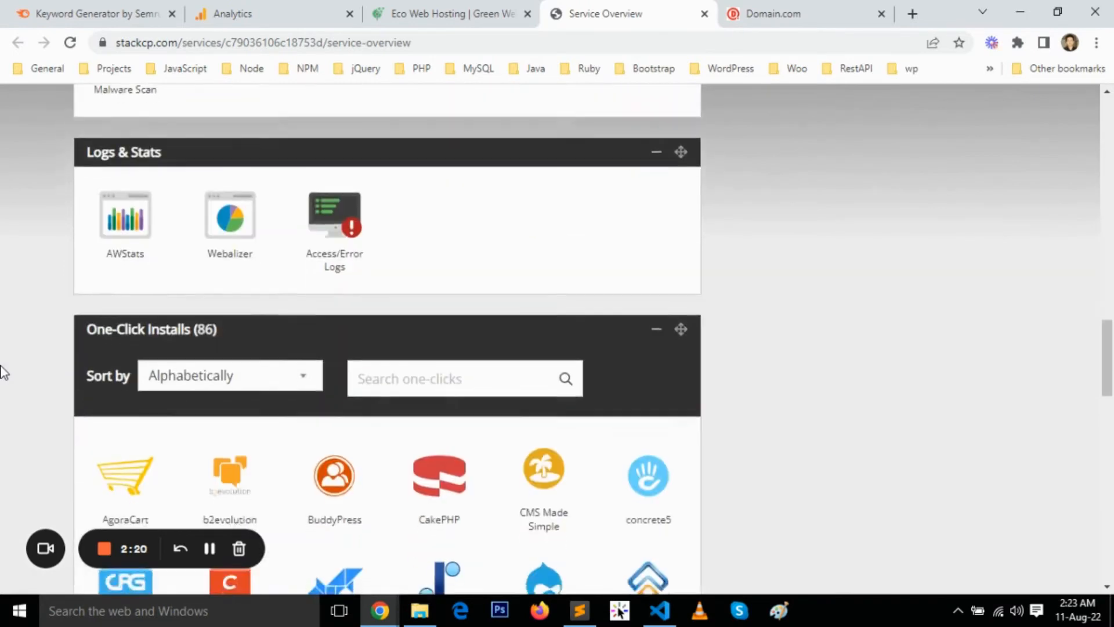
{"action": "scroll", "coordinate": [4, 371], "scroll_direction": "down", "scroll_amount": 5}
{"action": "scroll", "coordinate": [5, 368], "scroll_direction": "up", "scroll_amount": 4}
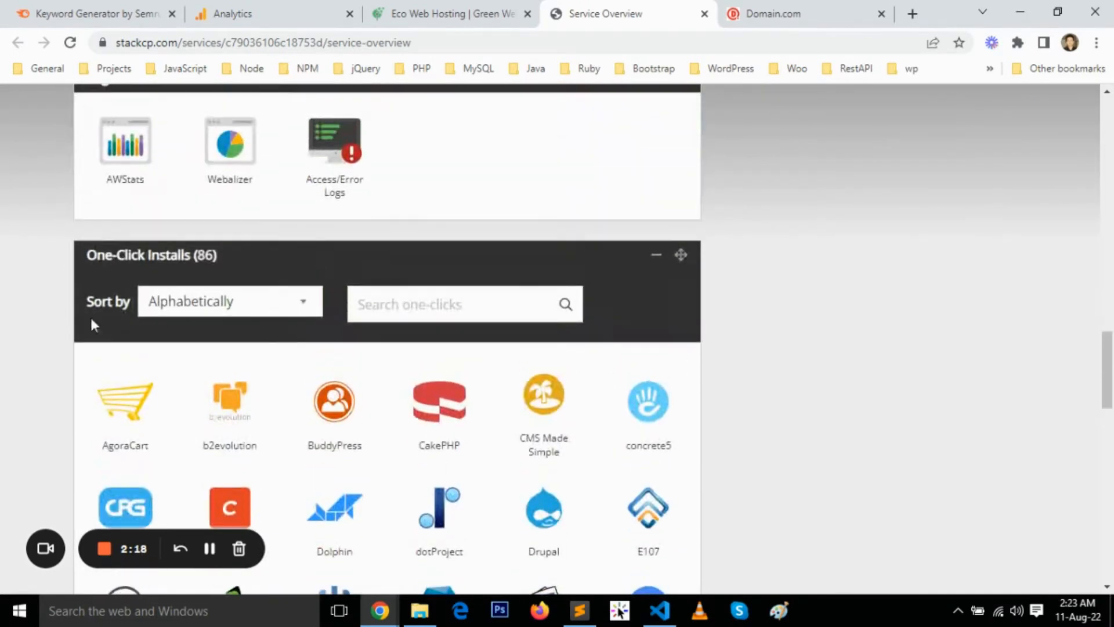
{"action": "scroll", "coordinate": [34, 336], "scroll_direction": "down", "scroll_amount": 10}
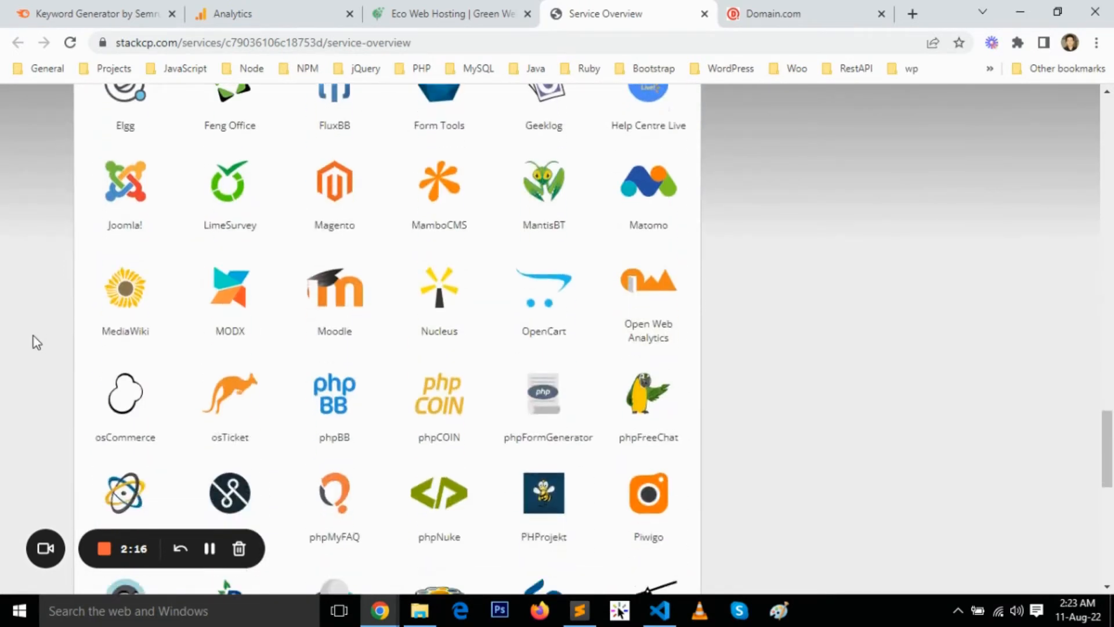
{"action": "scroll", "coordinate": [33, 336], "scroll_direction": "down", "scroll_amount": 8}
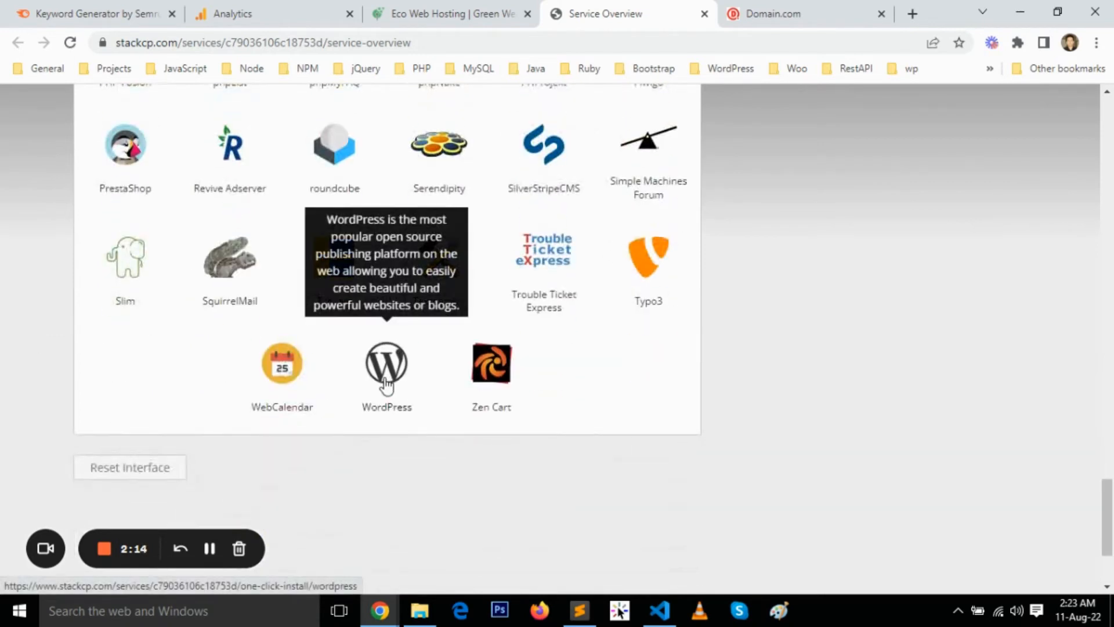
{"action": "key", "text": "ctrl+f"}
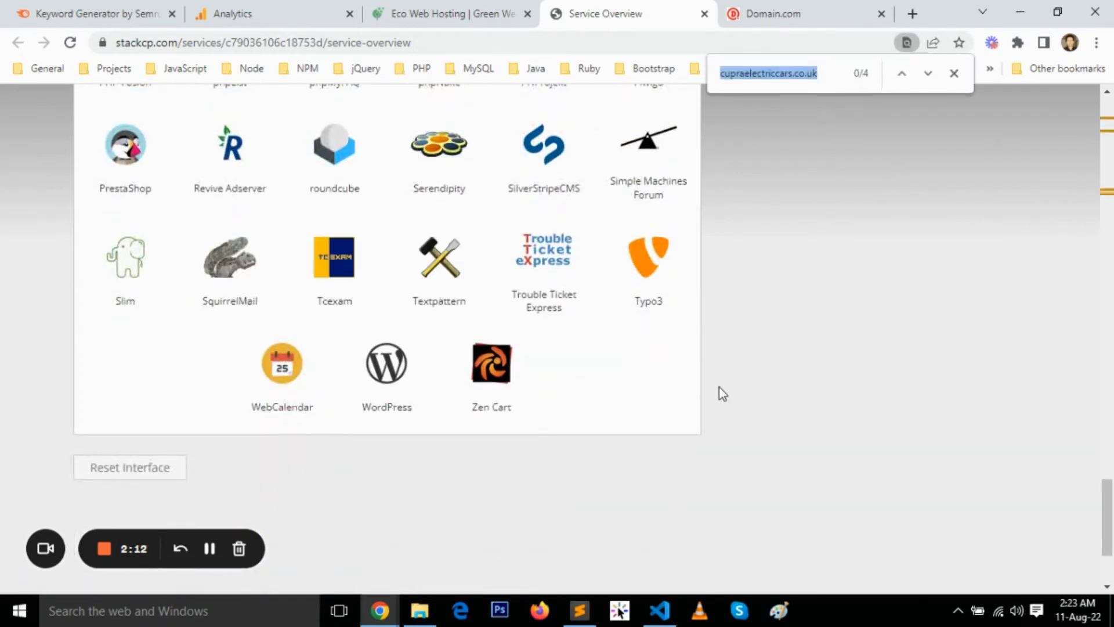
{"action": "type", "text": "word"}
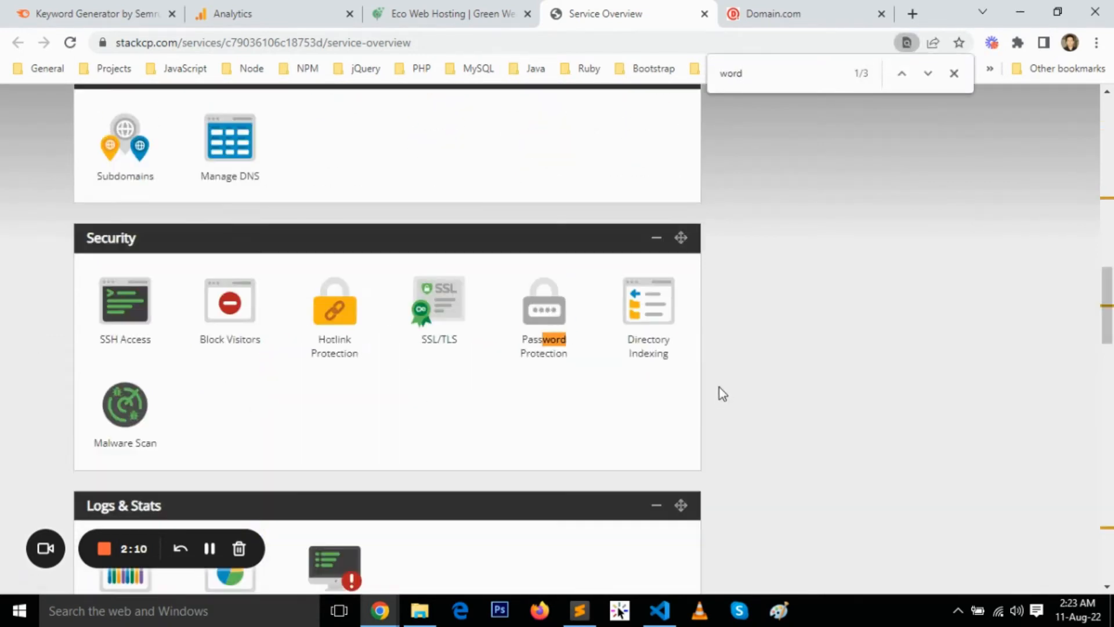
{"action": "type", "text": "press"}
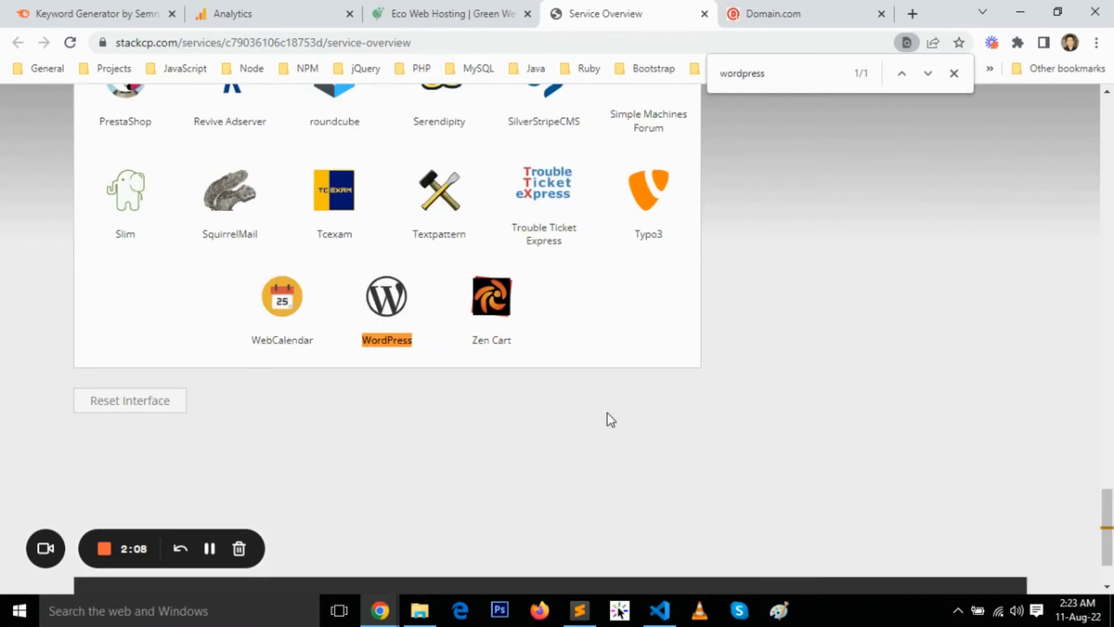
Install WordPress on cupraelectriccars.co.uk with the one-click installer, leaving the optional directory empty
{"action": "left_click", "coordinate": [391, 310]}
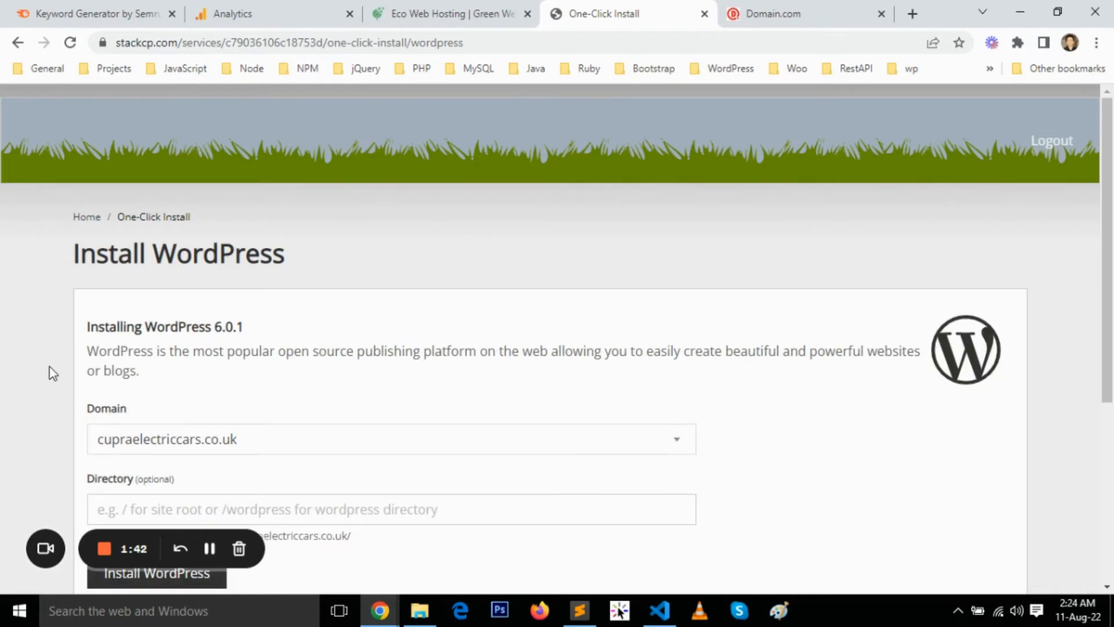
{"action": "scroll", "coordinate": [48, 371], "scroll_direction": "down", "scroll_amount": 3}
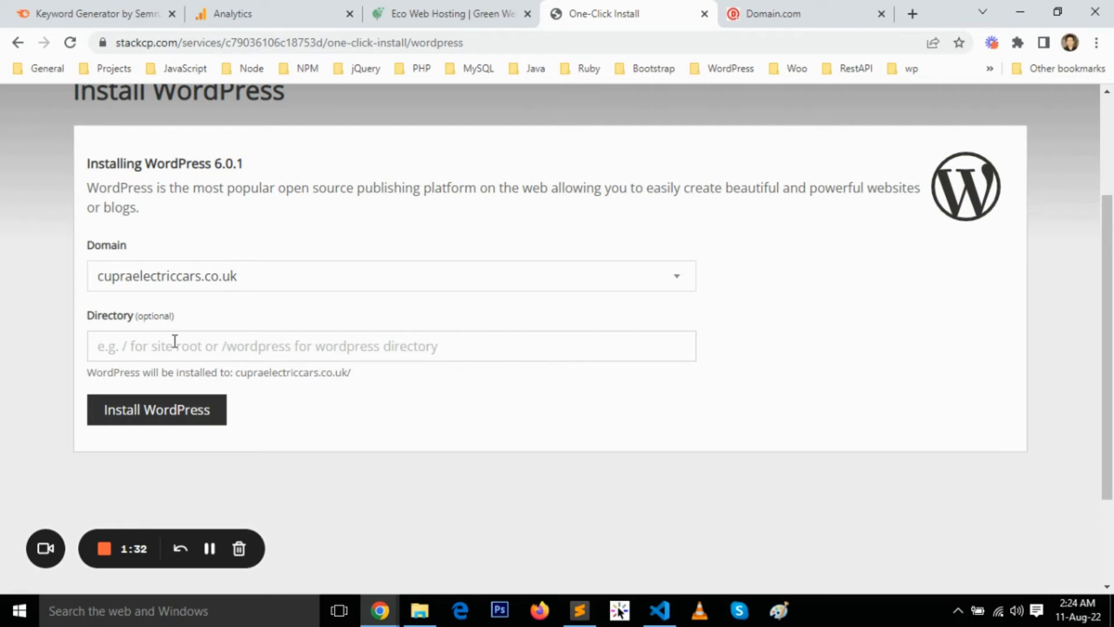
{"action": "left_click", "coordinate": [138, 420]}
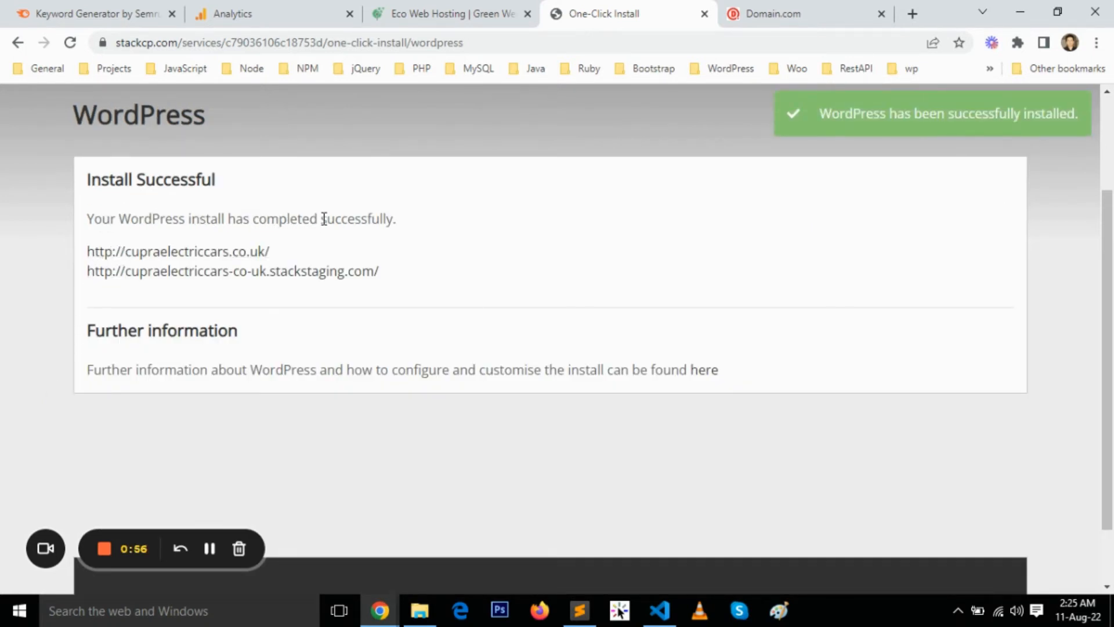
Examine the live site address and the staging address listed for the completed WordPress install
{"action": "left_click_drag", "start_coordinate": [261, 248], "coordinate": [76, 250]}
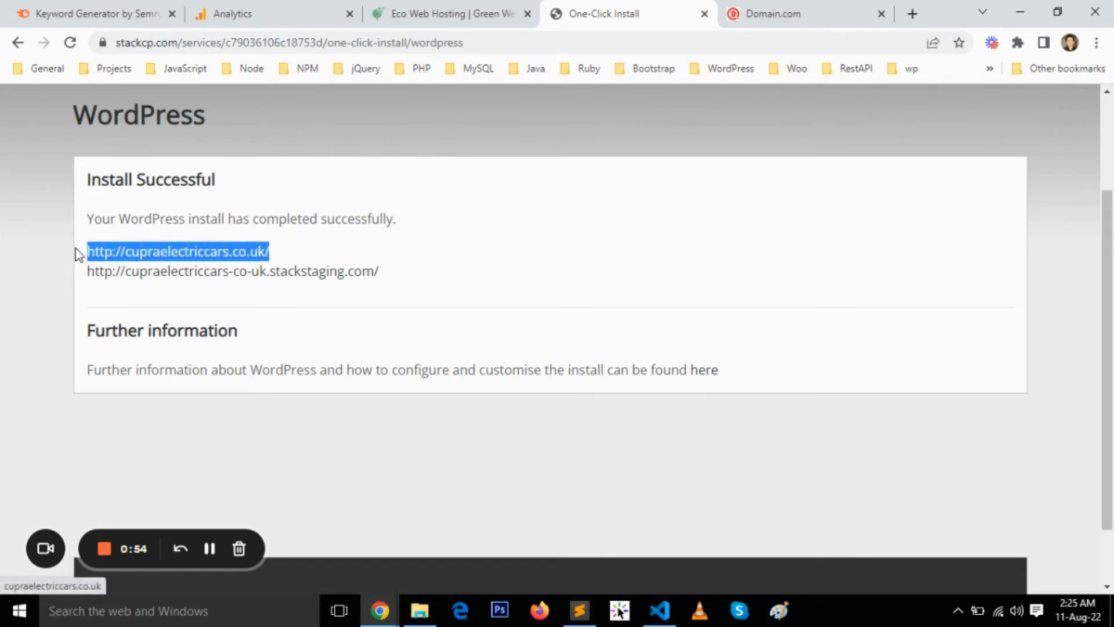
{"action": "left_click", "coordinate": [301, 247]}
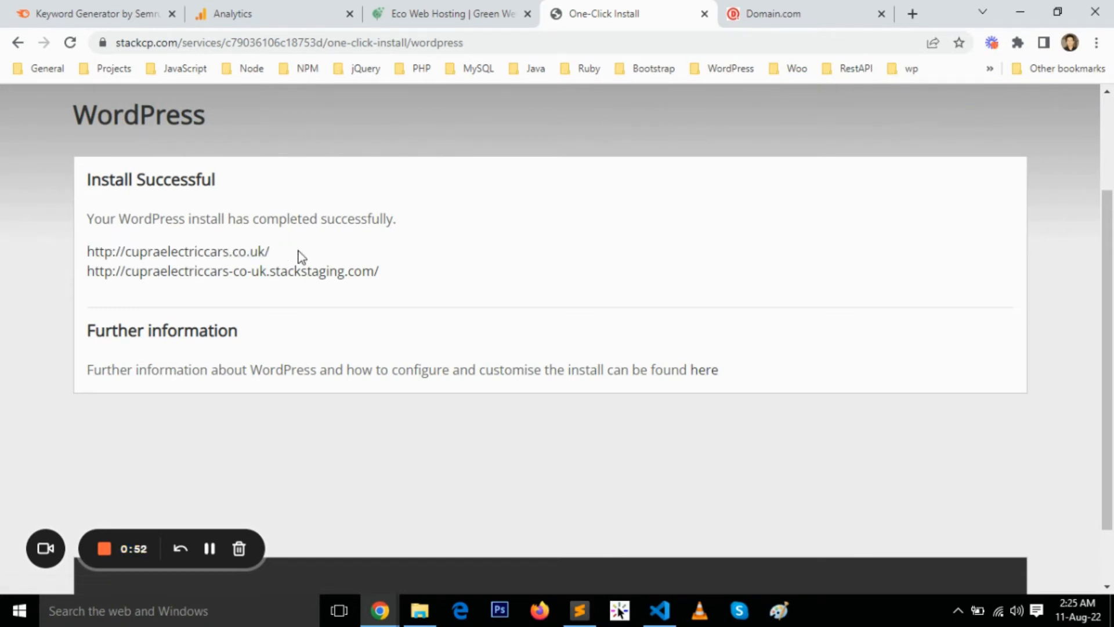
{"action": "left_click_drag", "start_coordinate": [412, 276], "coordinate": [79, 279]}
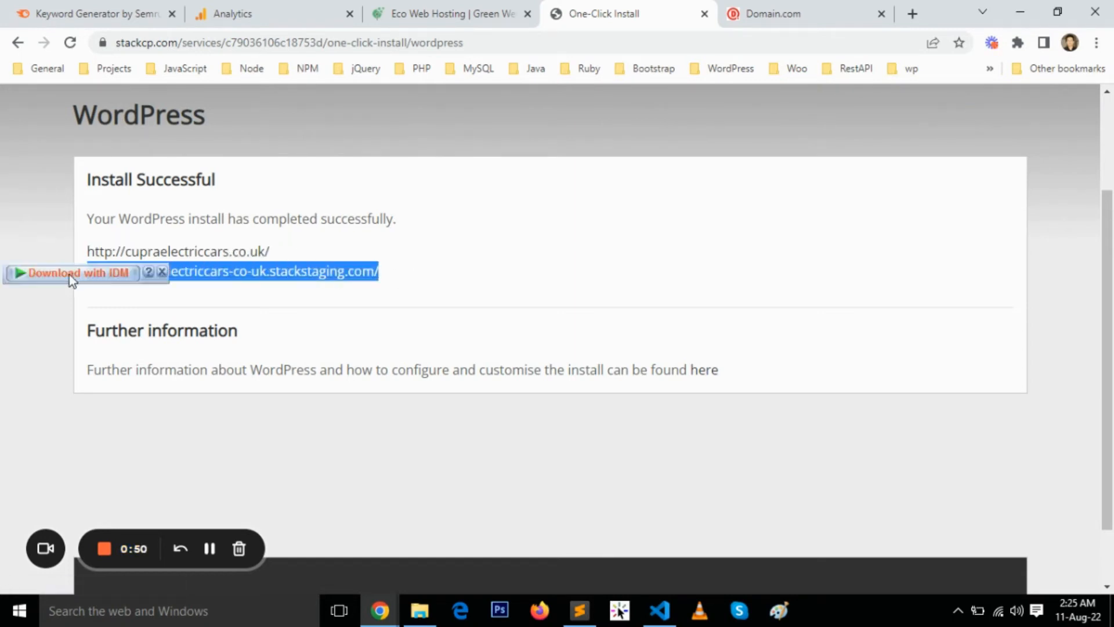
{"action": "left_click", "coordinate": [161, 272]}
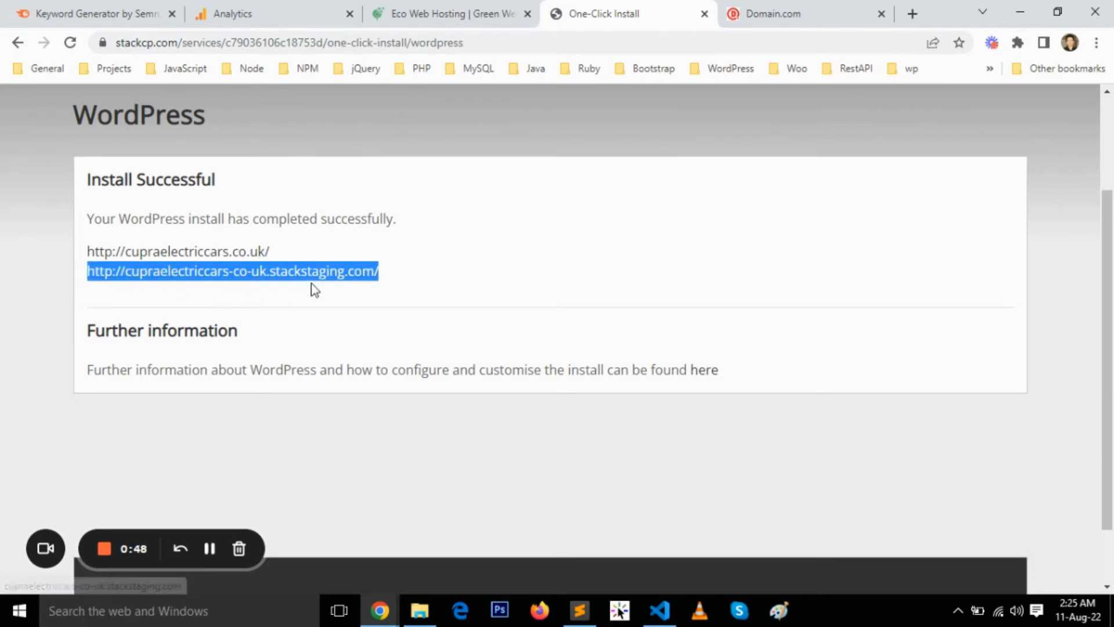
{"action": "left_click", "coordinate": [413, 280]}
{"action": "left_click_drag", "start_coordinate": [379, 273], "coordinate": [90, 280]}
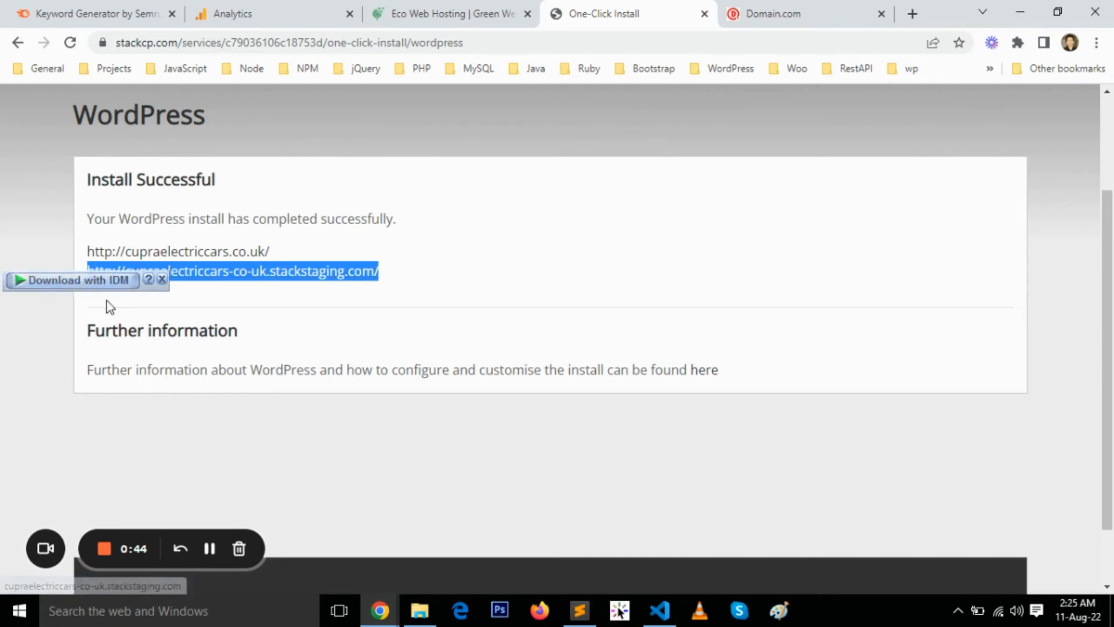
{"action": "left_click", "coordinate": [162, 282]}
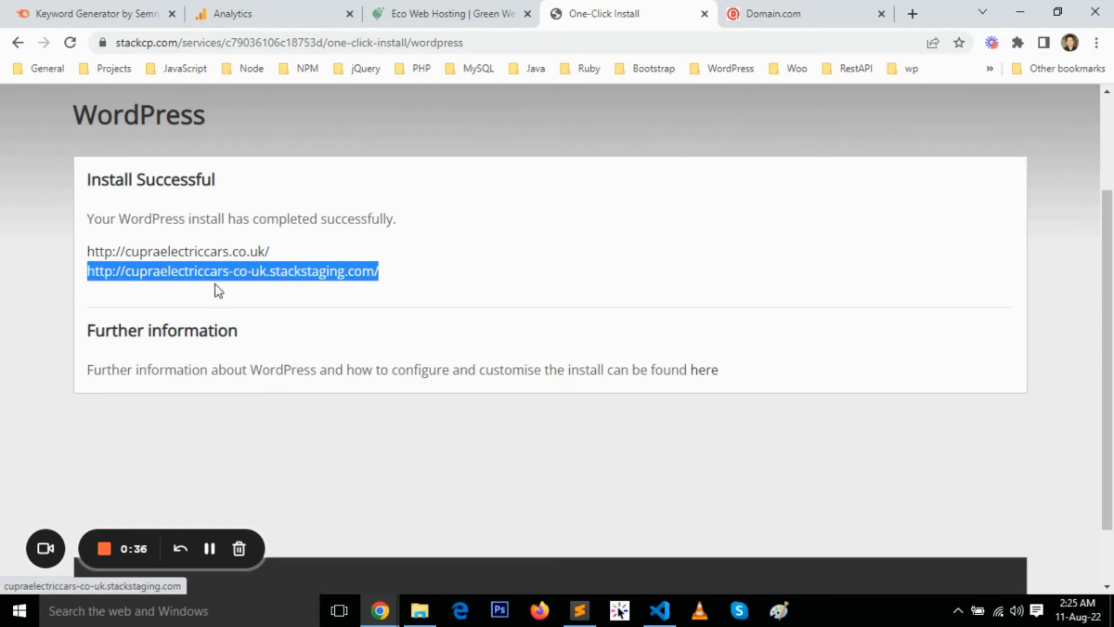
{"action": "left_click", "coordinate": [389, 276]}
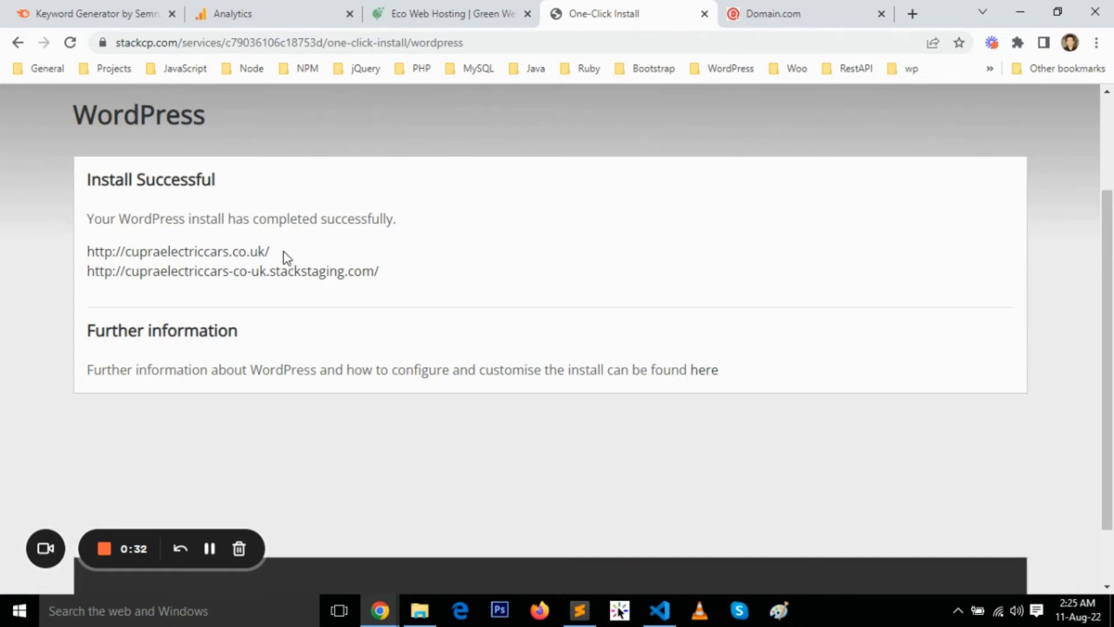
{"action": "left_click_drag", "start_coordinate": [285, 255], "coordinate": [90, 242]}
{"action": "key", "text": "ctrl+c"}
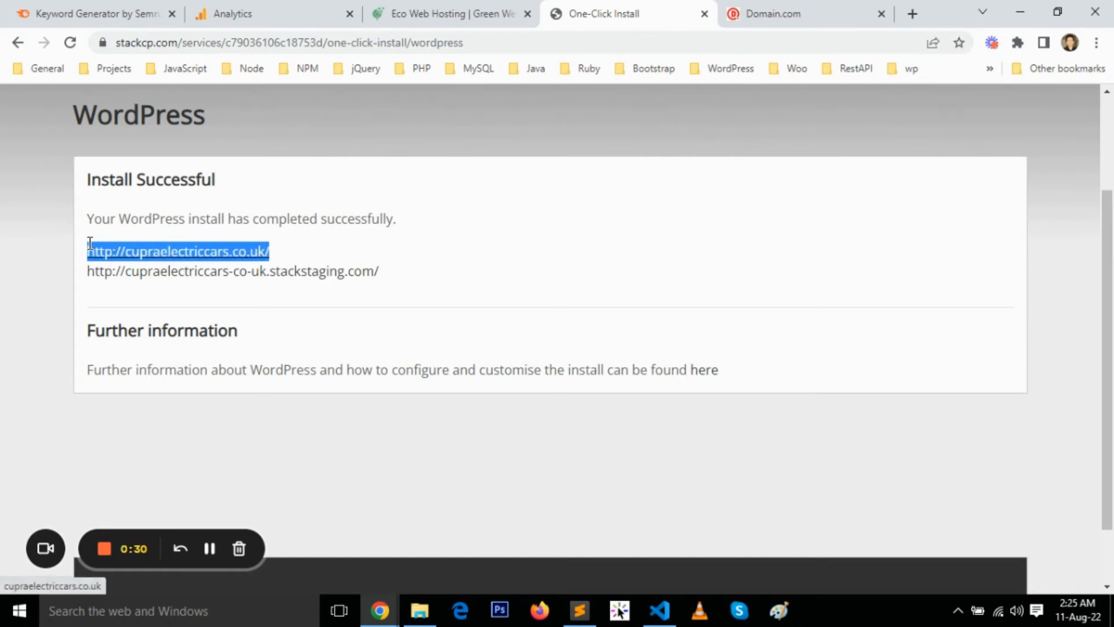
{"action": "left_click", "coordinate": [289, 291]}
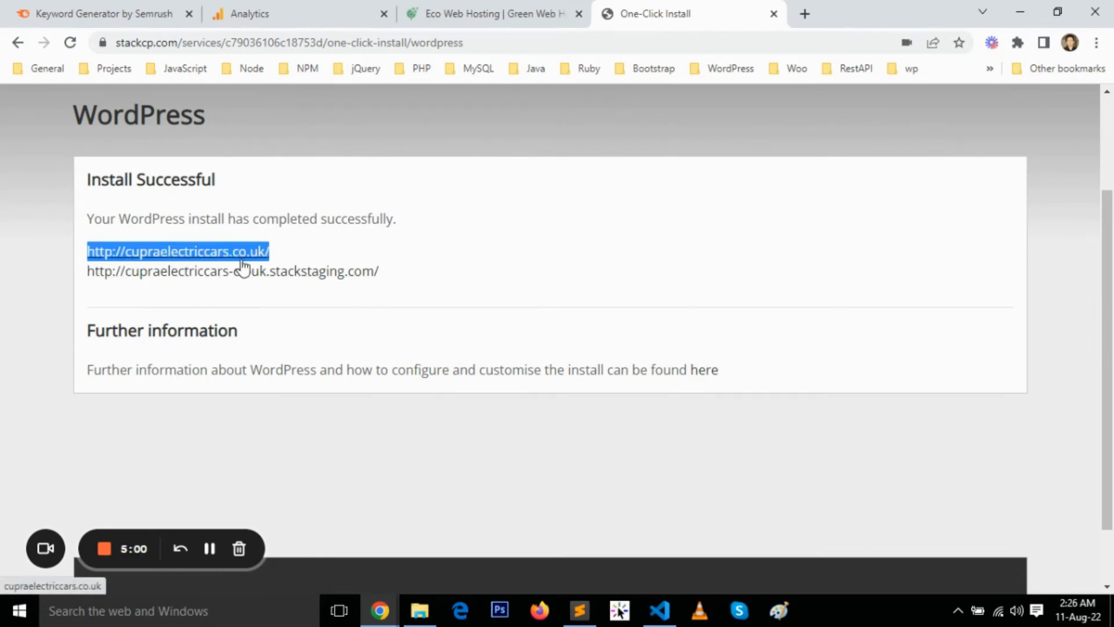
{"action": "right_click", "coordinate": [242, 256]}
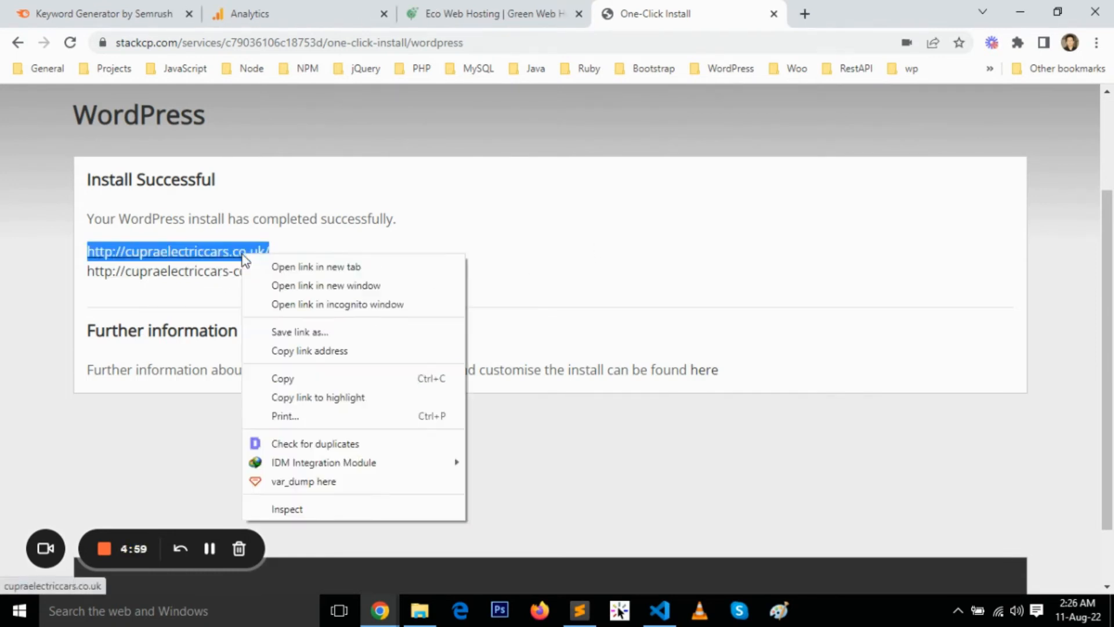
{"action": "left_click", "coordinate": [316, 383]}
{"action": "left_click", "coordinate": [803, 12]}
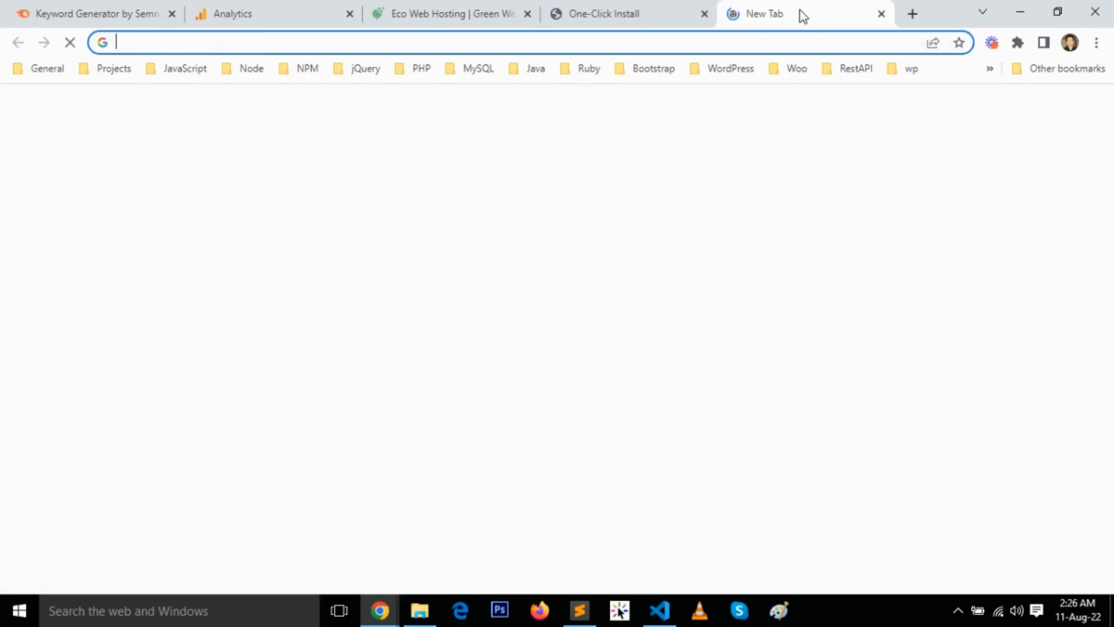
{"action": "key", "text": "ctrl+v"}
{"action": "key", "text": "Return"}
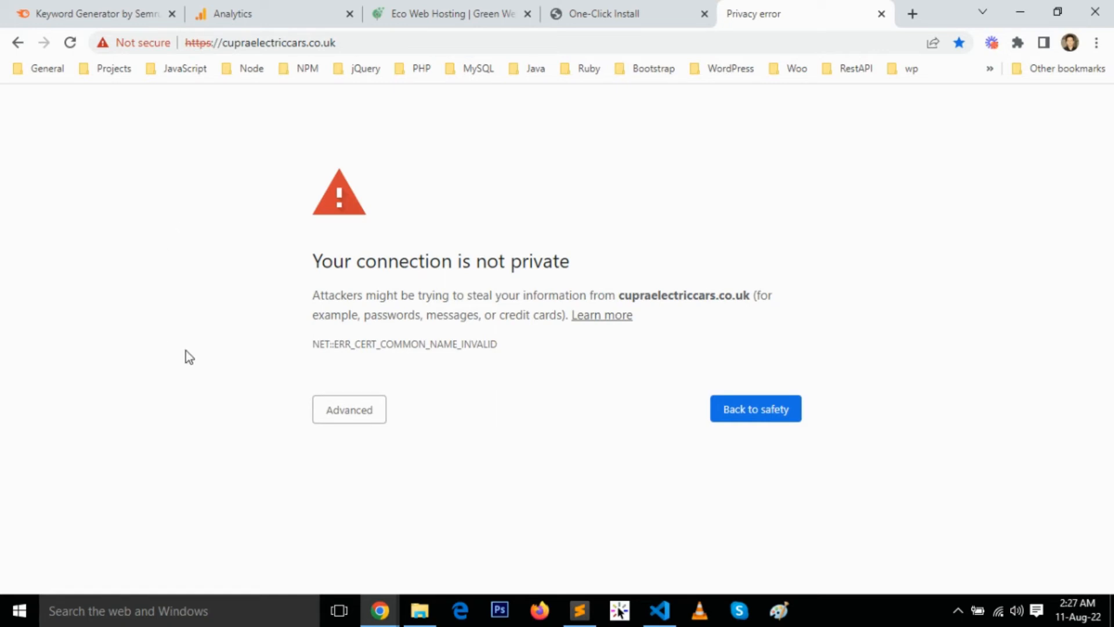
Proceed past the certificate warning to cupraelectriccars.co.uk and continue the WordPress setup in English (United States)
{"action": "left_click", "coordinate": [338, 419]}
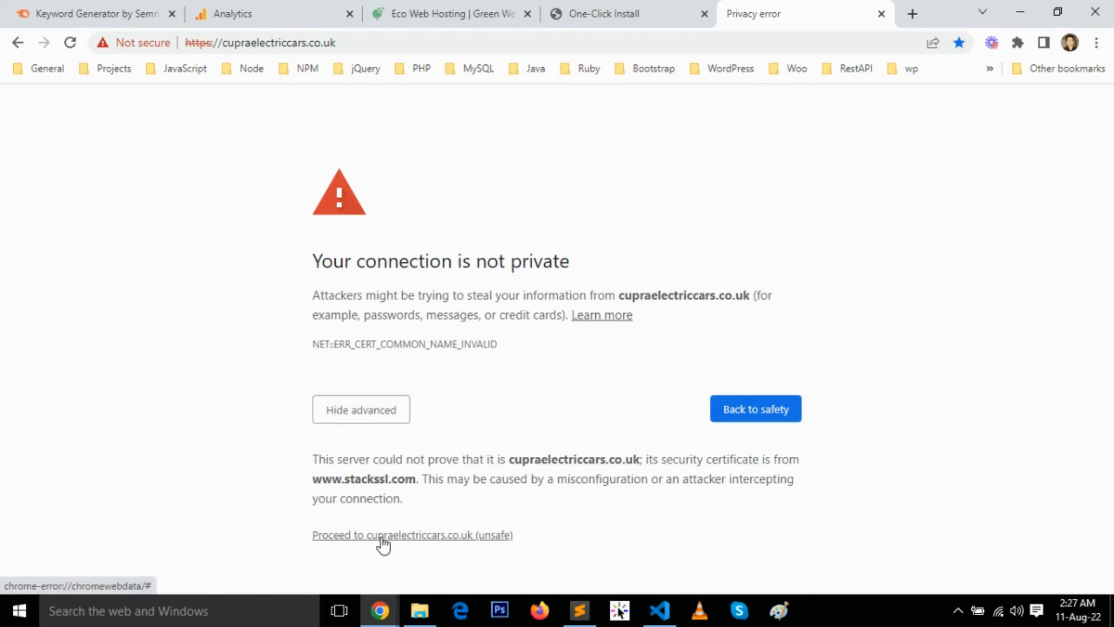
{"action": "left_click", "coordinate": [469, 535]}
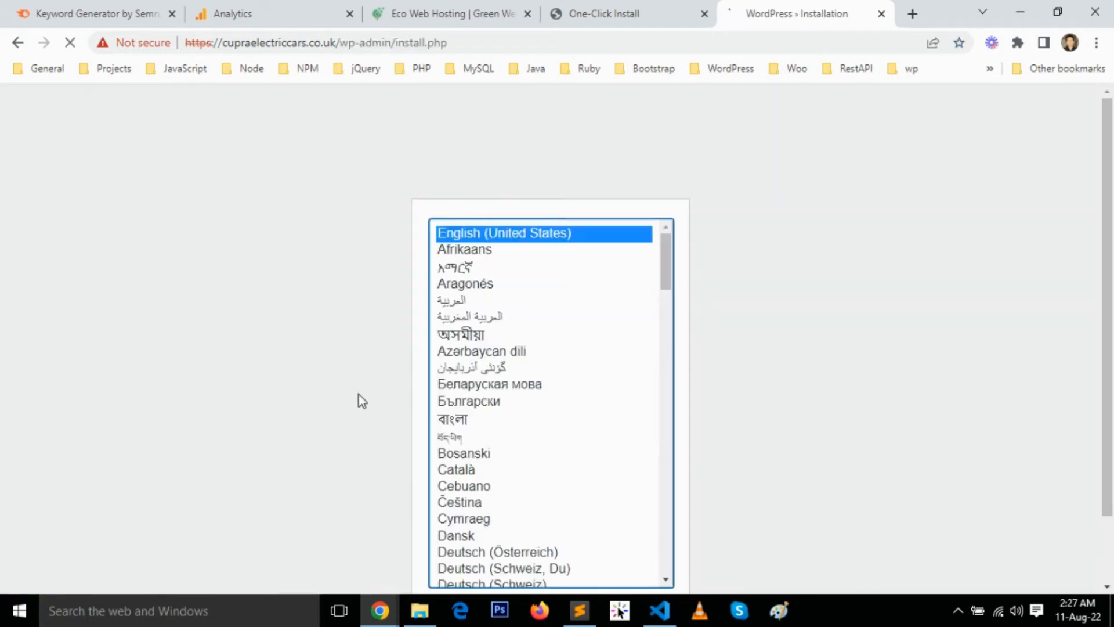
{"action": "scroll", "coordinate": [290, 406], "scroll_direction": "down", "scroll_amount": 2}
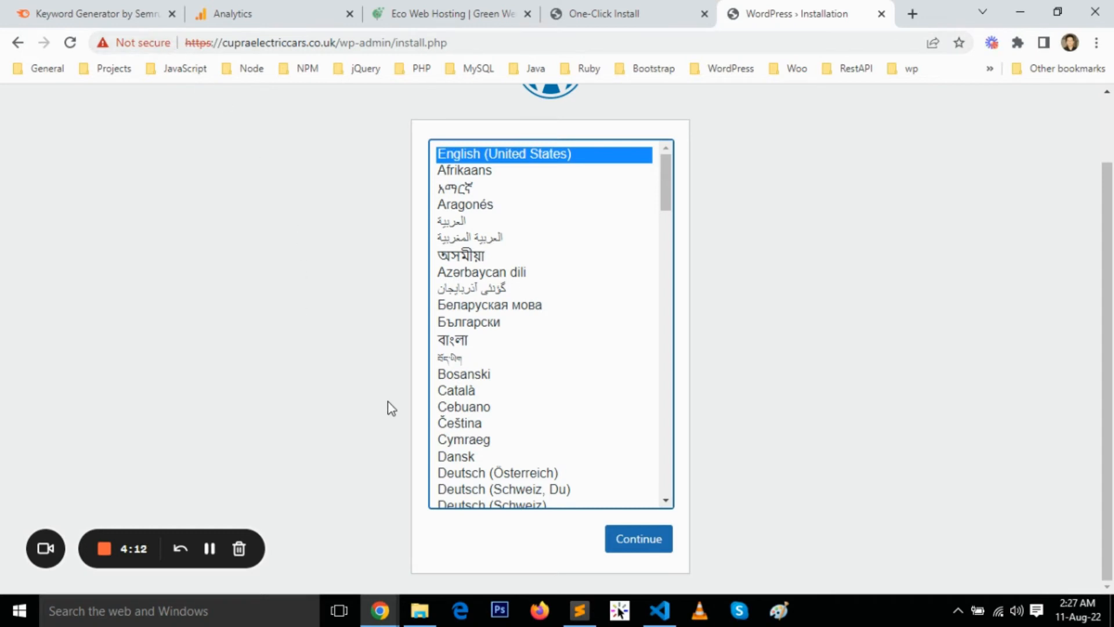
{"action": "left_click", "coordinate": [649, 546]}
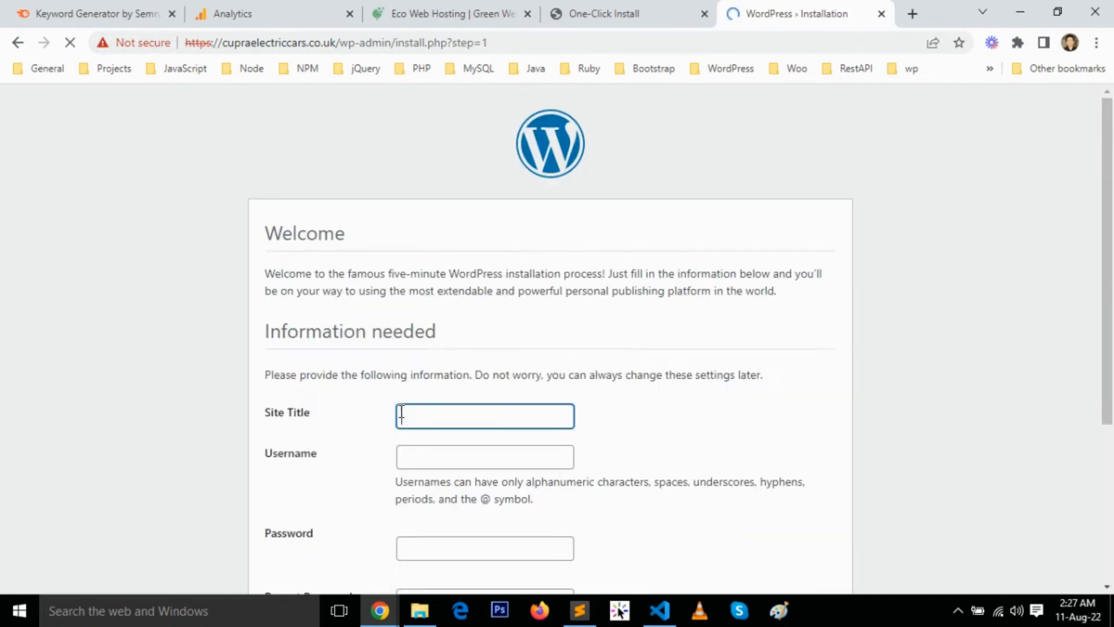
Enter "This is a new website" as the site title in the WordPress installation form
{"action": "scroll", "coordinate": [185, 389], "scroll_direction": "down", "scroll_amount": 3}
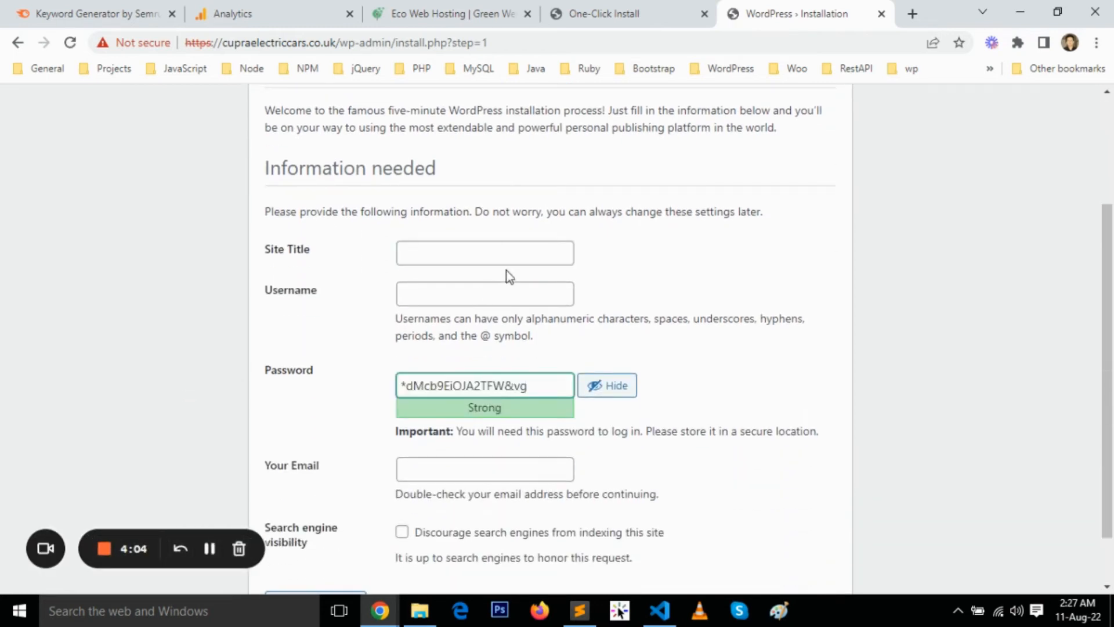
{"action": "left_click", "coordinate": [509, 255]}
{"action": "left_click", "coordinate": [692, 248]}
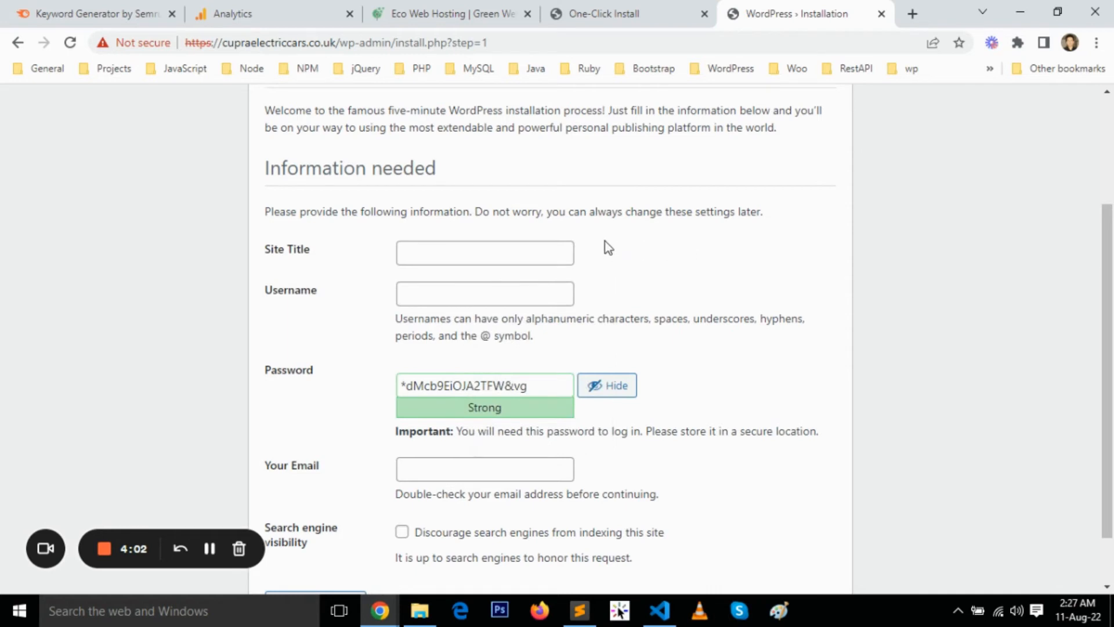
{"action": "left_click", "coordinate": [562, 244]}
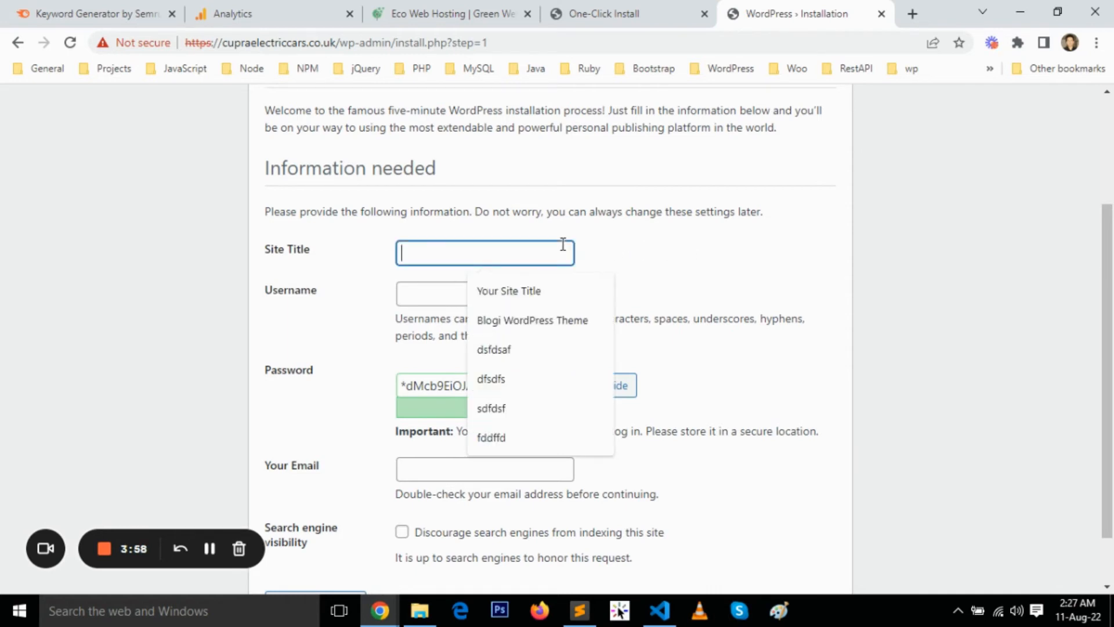
{"action": "type", "text": "This is a new"}
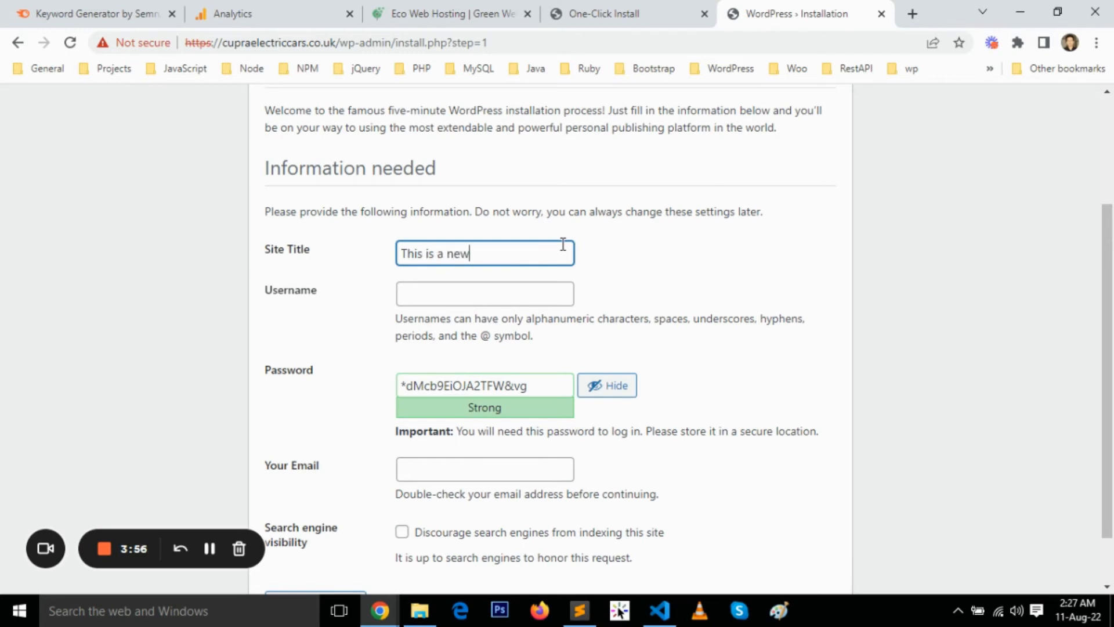
{"action": "type", "text": " website"}
Copy the word "Usernames" from the hint text and paste it as the WordPress username
{"action": "double_click", "coordinate": [432, 319]}
{"action": "key", "text": "ctrl+c"}
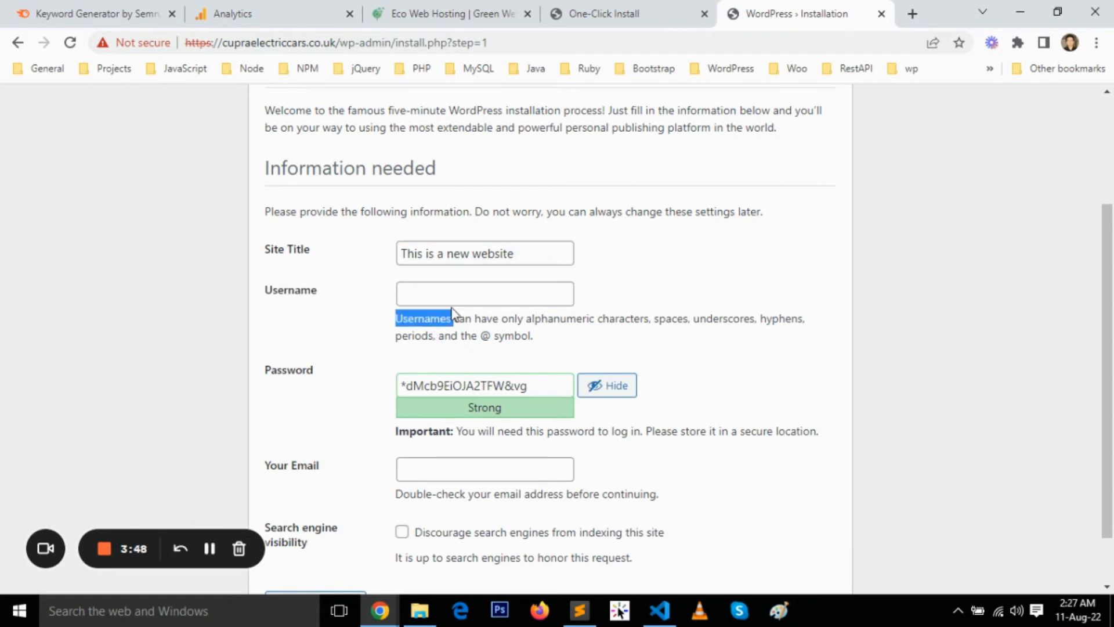
{"action": "left_click", "coordinate": [622, 300]}
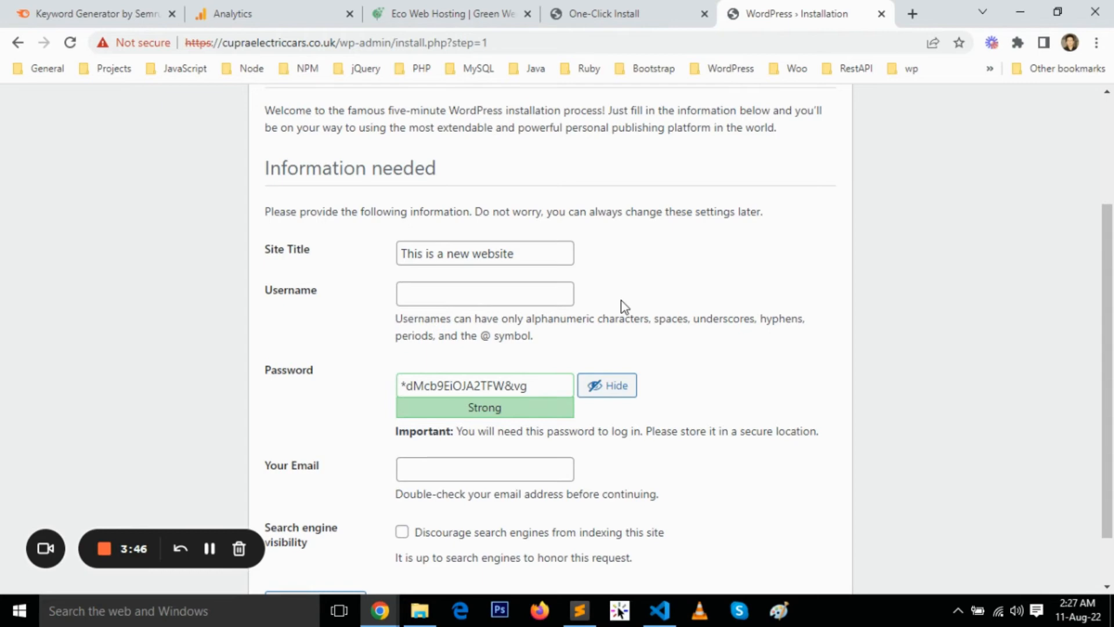
{"action": "left_click", "coordinate": [562, 295]}
{"action": "key", "text": "ctrl+v"}
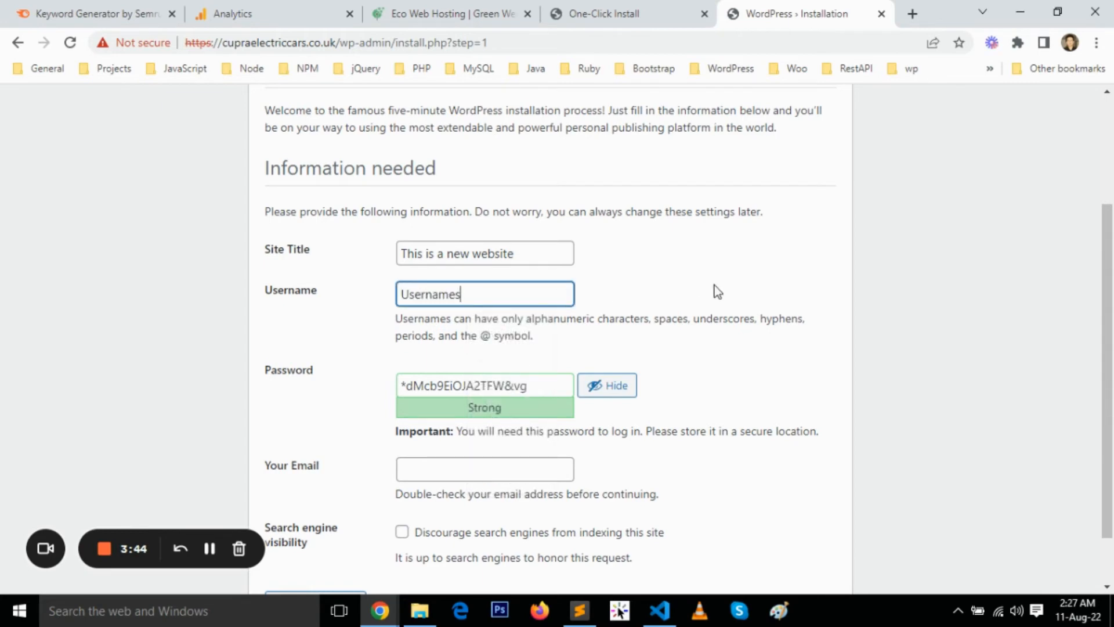
Copy the WordPress username into the Sublime Text notes, one blank line below the nameservers, and return to the browser
{"action": "key", "text": "ctrl+a"}
{"action": "key", "text": "ctrl+c"}
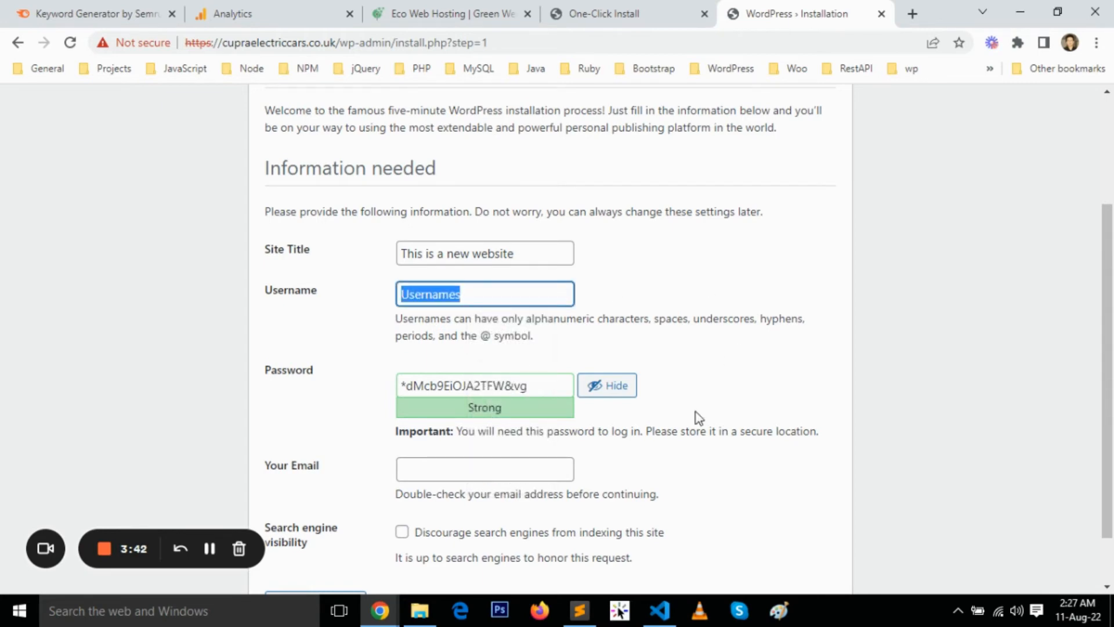
{"action": "left_click", "coordinate": [580, 612]}
{"action": "key", "text": "ctrl+End"}
{"action": "key", "text": "Return"}
{"action": "key", "text": "Return"}
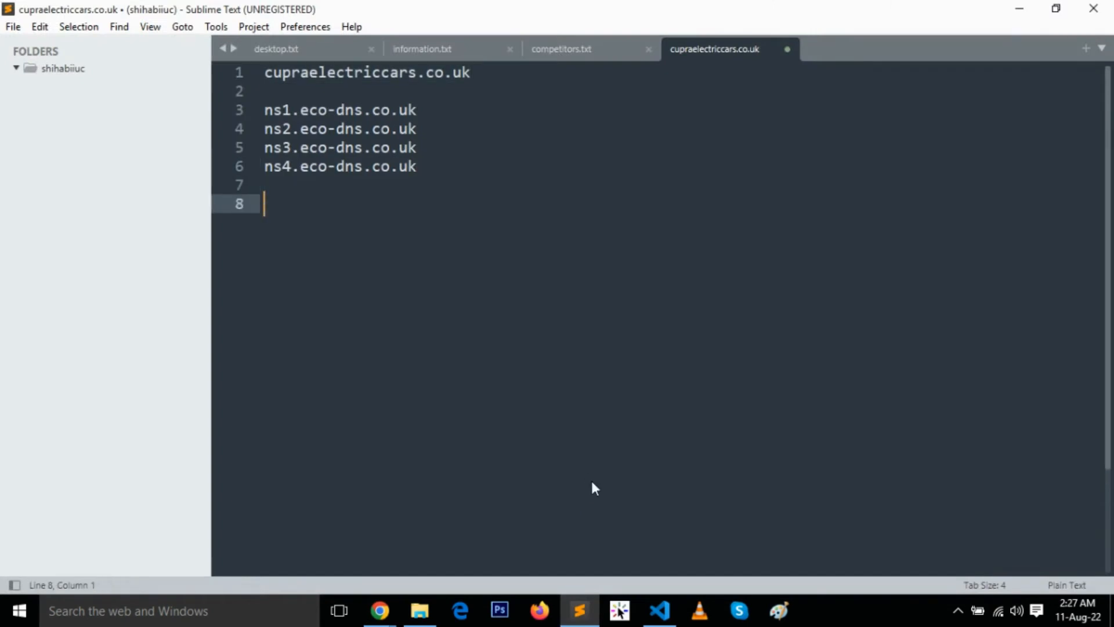
{"action": "key", "text": "ctrl+v"}
{"action": "key", "text": "alt+Tab"}
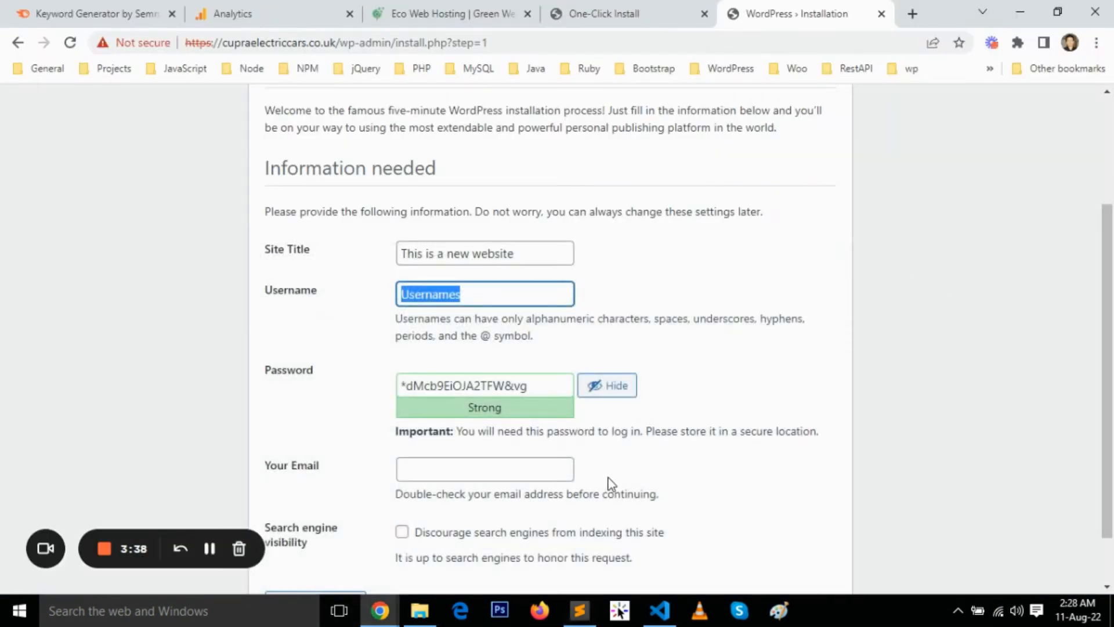
Copy the generated WordPress password onto the line below the username in the Sublime Text notes and return to the browser
{"action": "left_click_drag", "start_coordinate": [542, 386], "coordinate": [378, 384]}
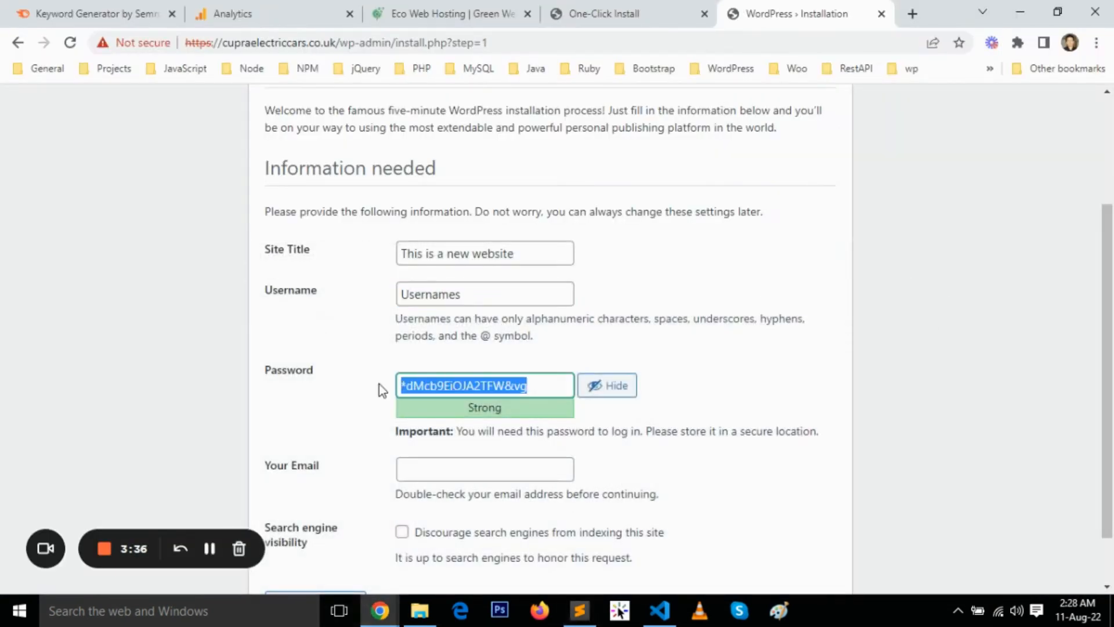
{"action": "right_click", "coordinate": [424, 384]}
{"action": "left_click", "coordinate": [481, 129]}
{"action": "left_click", "coordinate": [582, 616]}
{"action": "key", "text": "Return"}
{"action": "key", "text": "ctrl+v"}
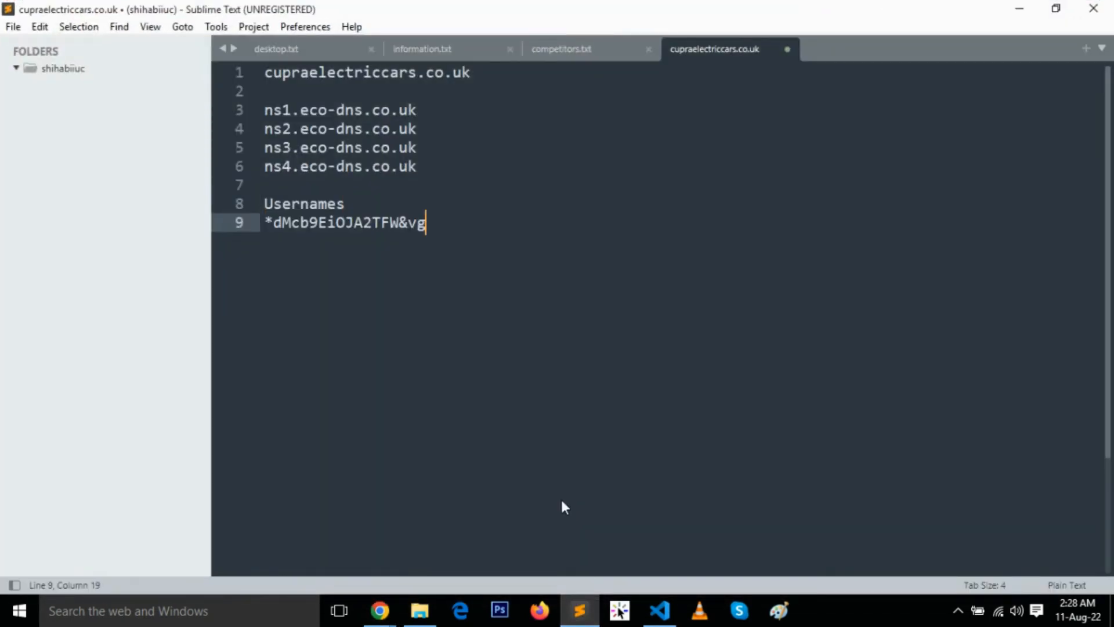
{"action": "left_click", "coordinate": [580, 610]}
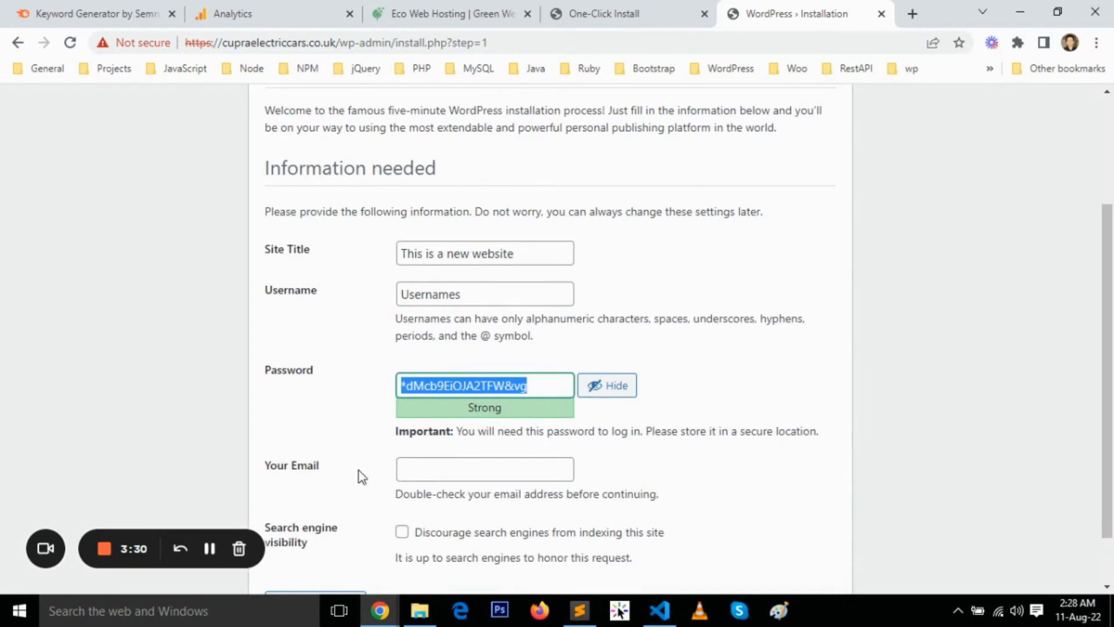
Add the admin e-mail address below the password in the Sublime Text notes and copy it into the installation form's e-mail field
{"action": "scroll", "coordinate": [355, 472], "scroll_direction": "down", "scroll_amount": 1}
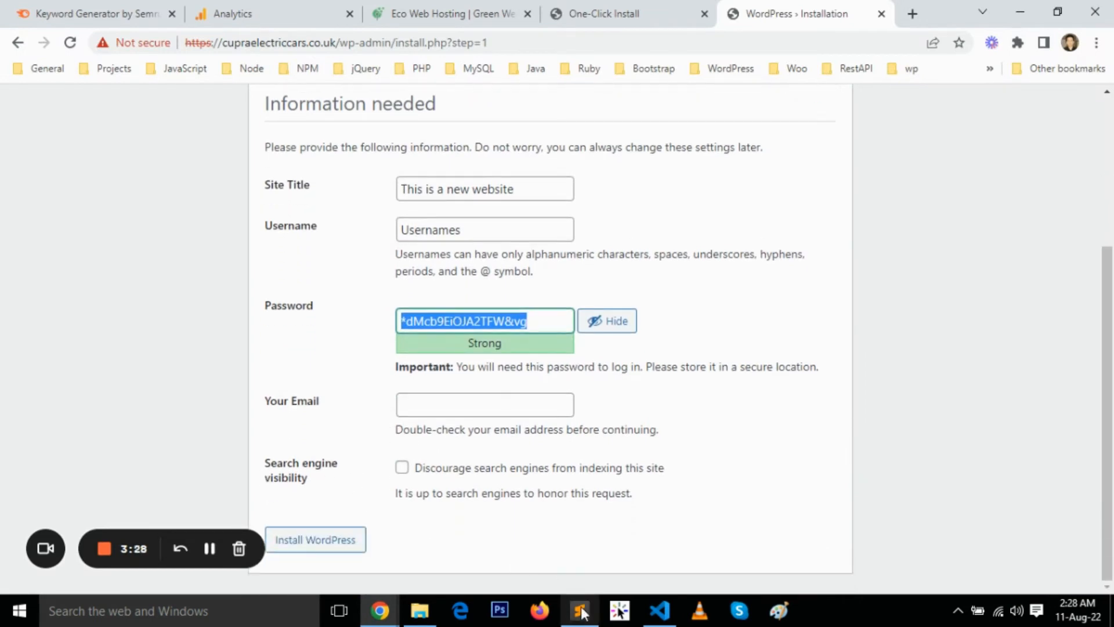
{"action": "left_click", "coordinate": [580, 611]}
{"action": "key", "text": "Return"}
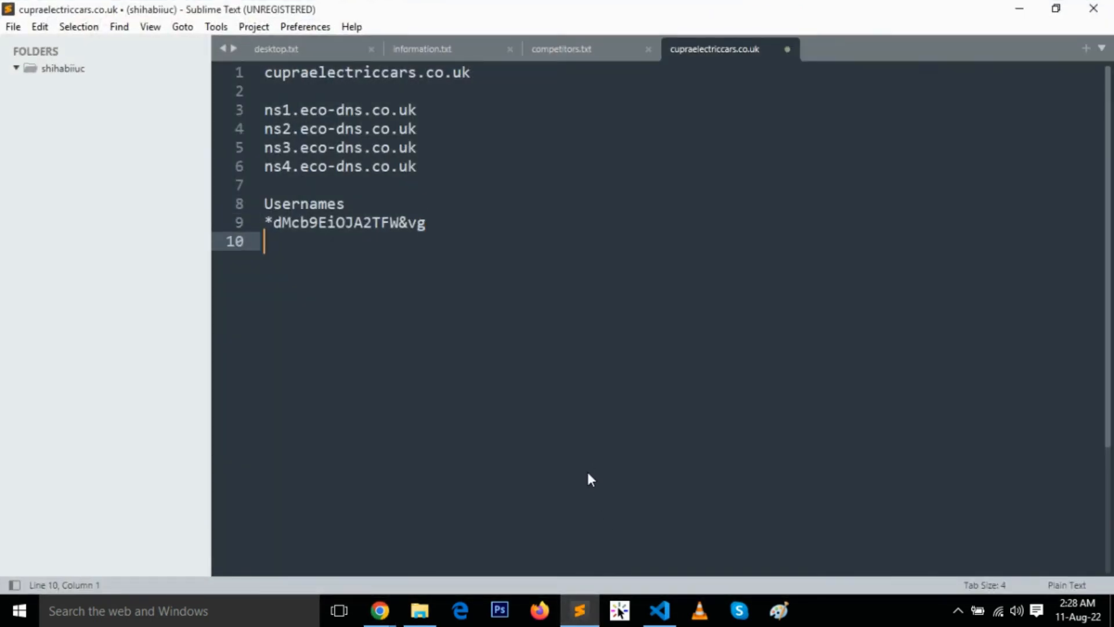
{"action": "type", "text": "info@yoursite.com"}
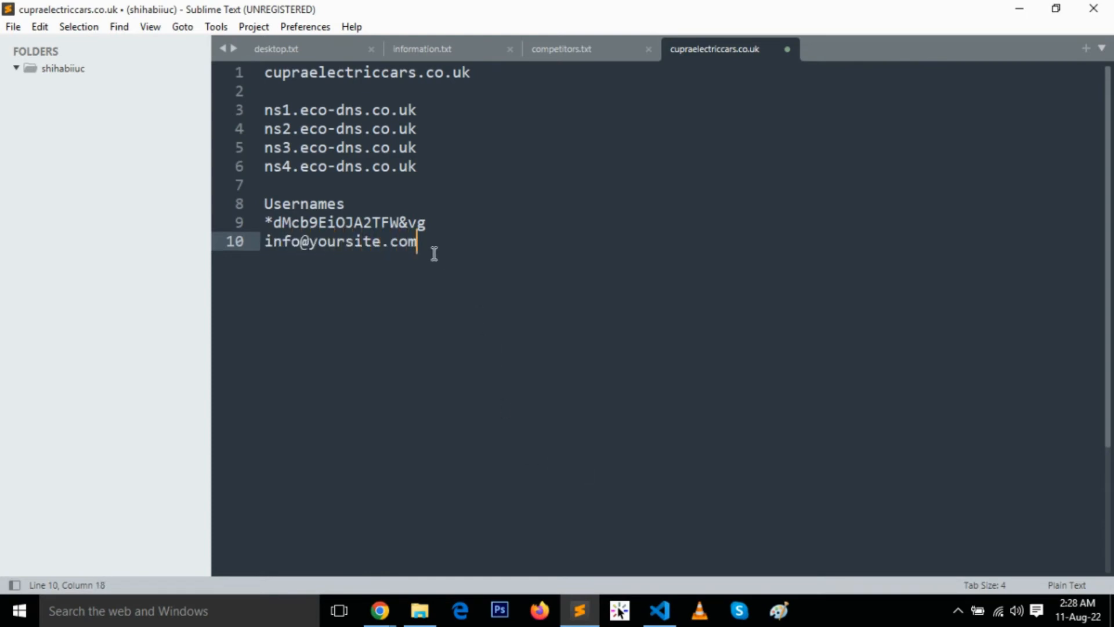
{"action": "left_click_drag", "start_coordinate": [426, 242], "coordinate": [255, 243]}
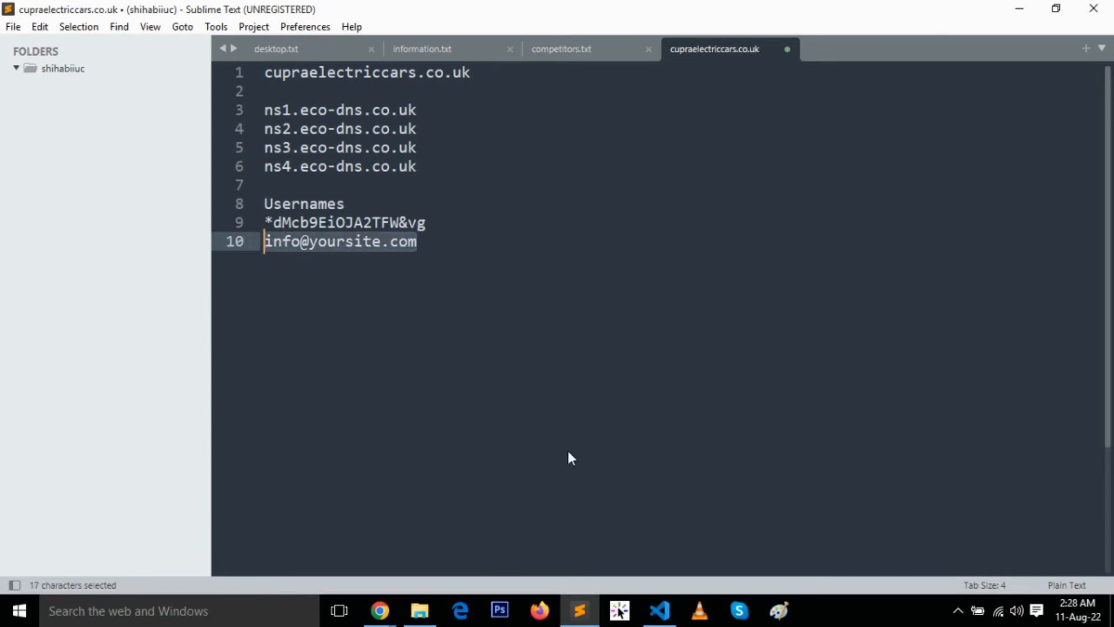
{"action": "key", "text": "ctrl+c"}
{"action": "key", "text": "alt+Tab"}
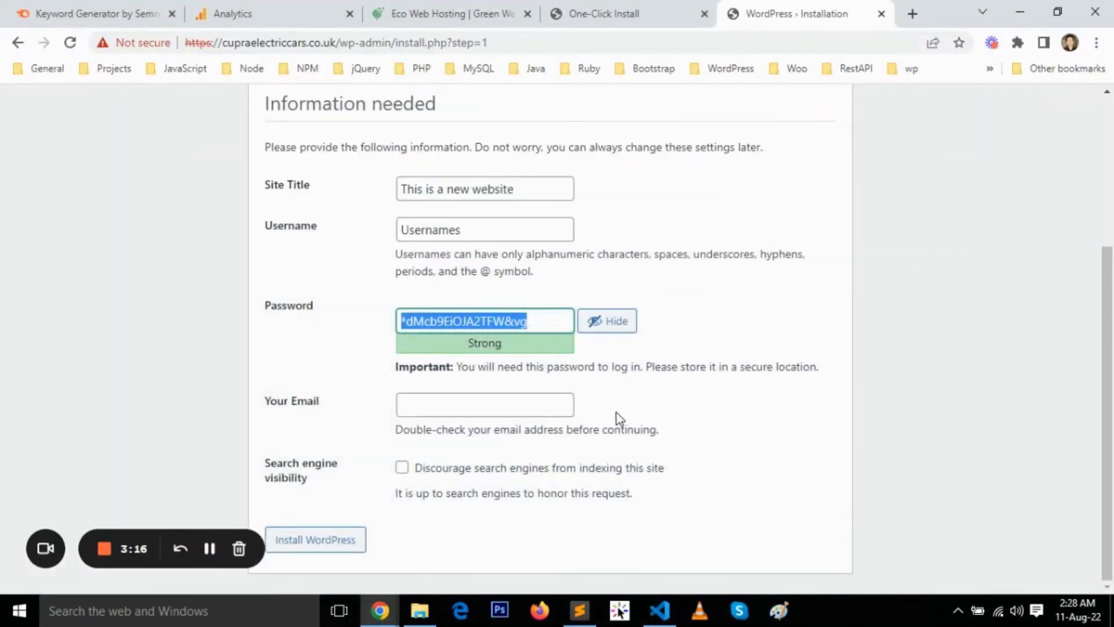
{"action": "left_click", "coordinate": [570, 405]}
{"action": "key", "text": "ctrl+v"}
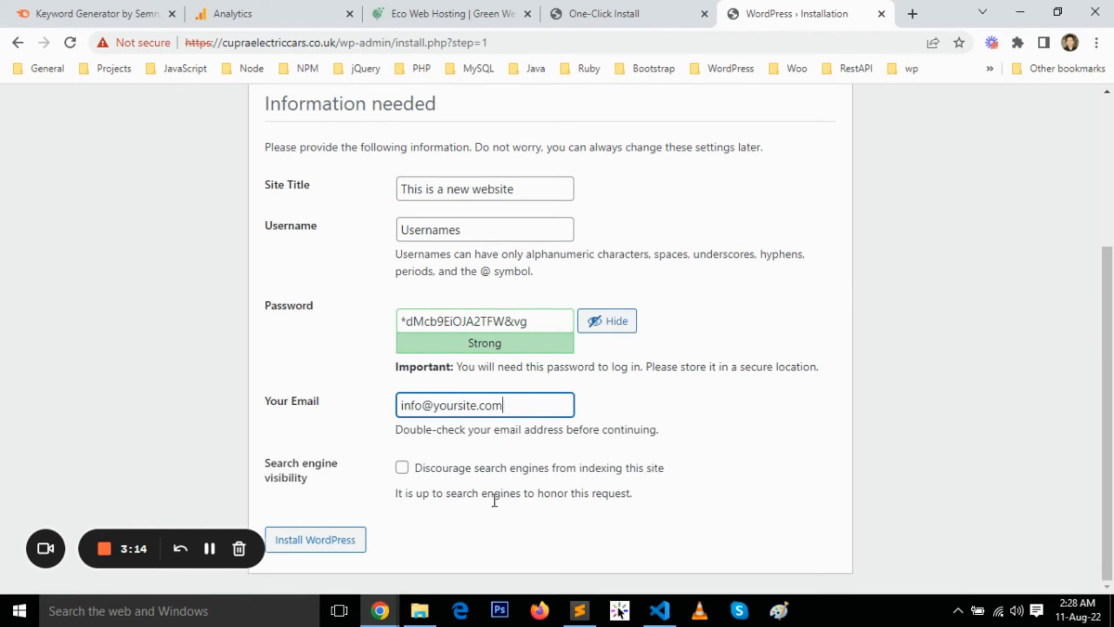
Review the completed installation form and install WordPress with the entered details
{"action": "scroll", "coordinate": [682, 477], "scroll_direction": "up", "scroll_amount": 3}
{"action": "scroll", "coordinate": [682, 477], "scroll_direction": "down", "scroll_amount": 3}
{"action": "left_click", "coordinate": [342, 540]}
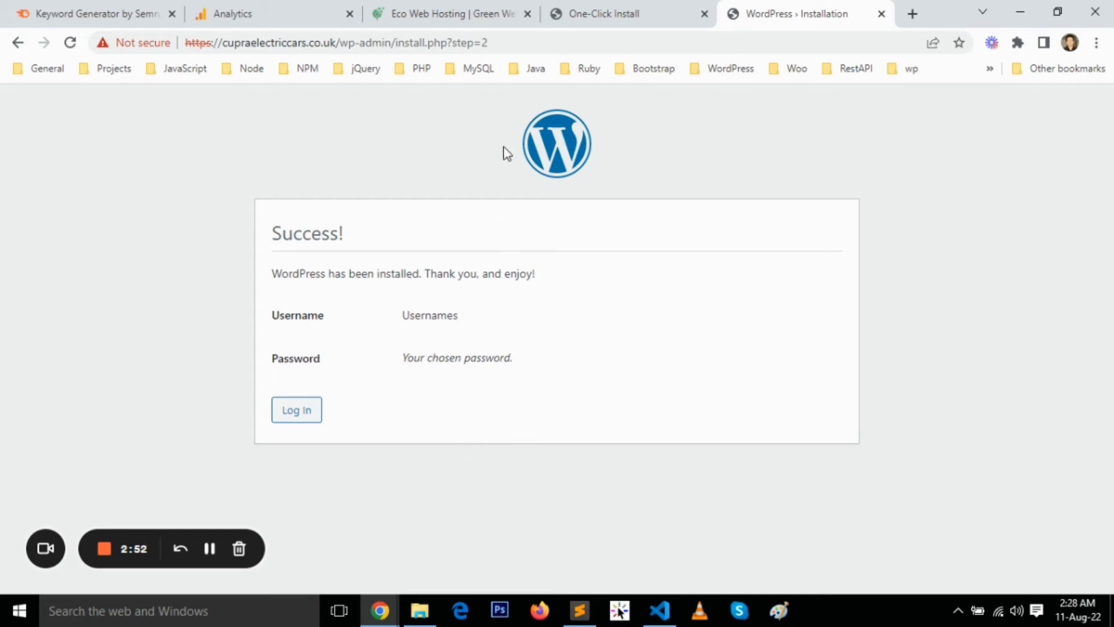
{"action": "left_click_drag", "start_coordinate": [452, 43], "coordinate": [490, 42]}
{"action": "left_click", "coordinate": [455, 116]}
Open the WordPress login page and log in as Usernames with the account password copied from the Sublime Text notes
{"action": "left_click", "coordinate": [298, 413]}
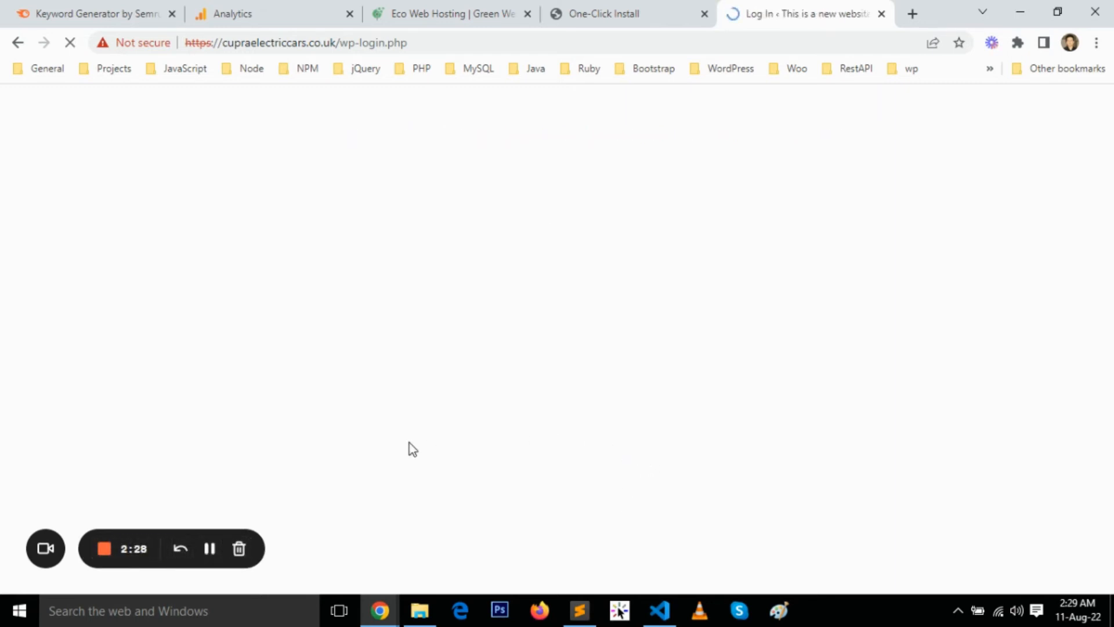
{"action": "type", "text": "Usernames"}
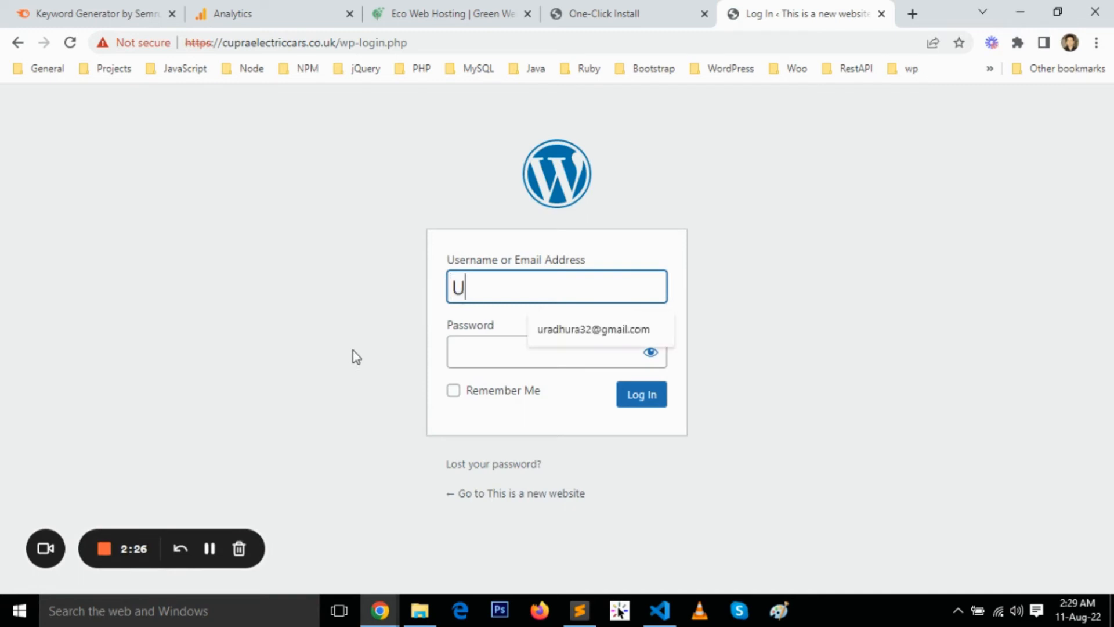
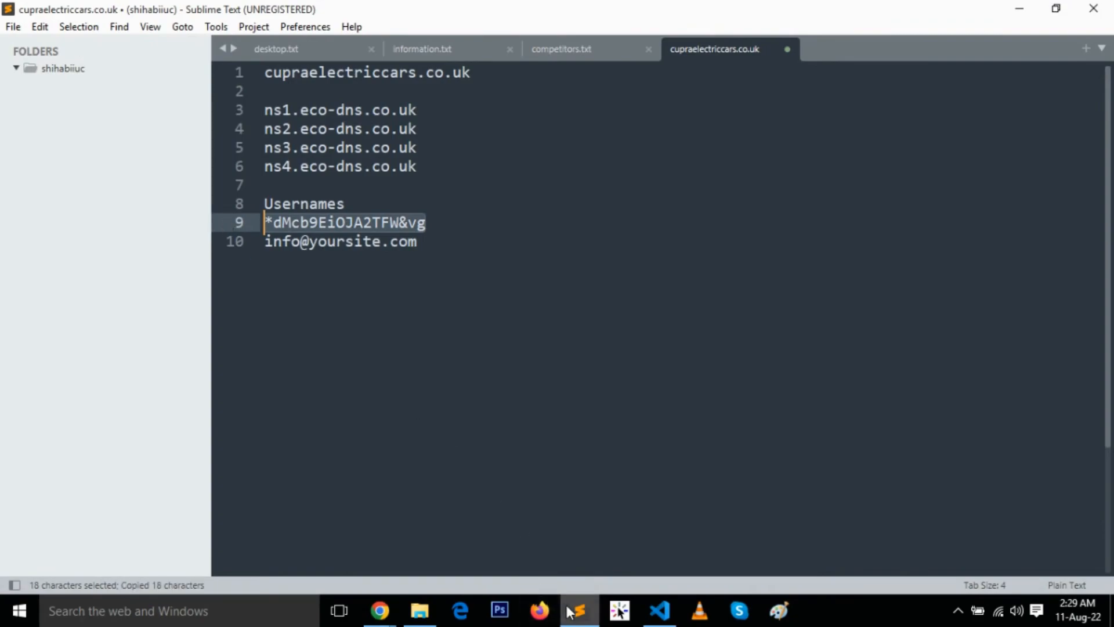
{"action": "key", "text": "alt+Tab"}
{"action": "left_click", "coordinate": [504, 353]}
{"action": "key", "text": "ctrl+v"}
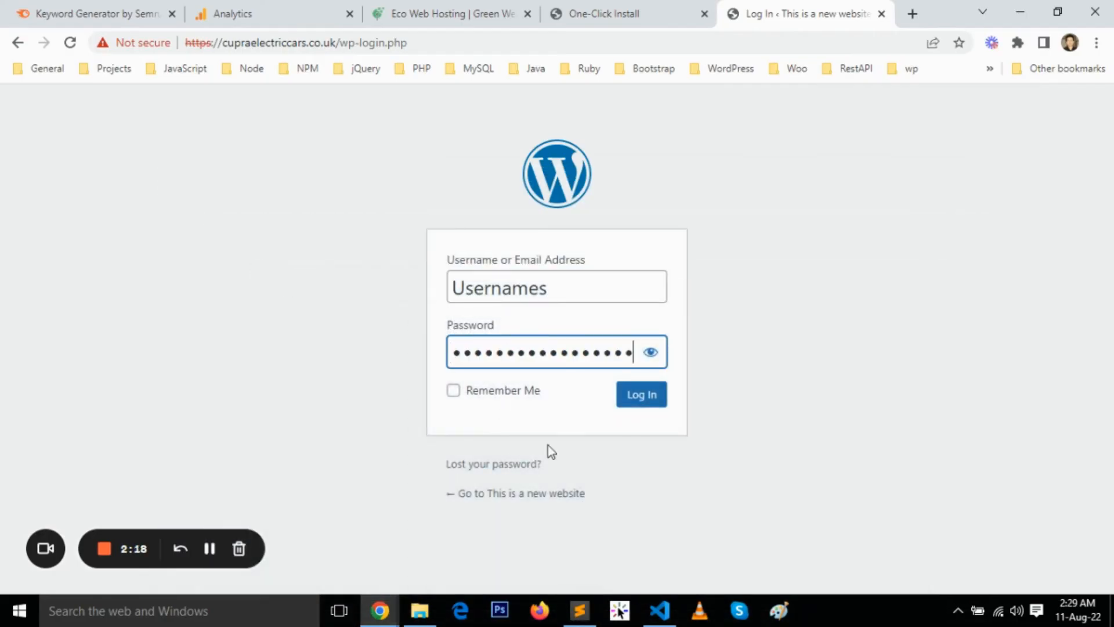
{"action": "left_click", "coordinate": [639, 397]}
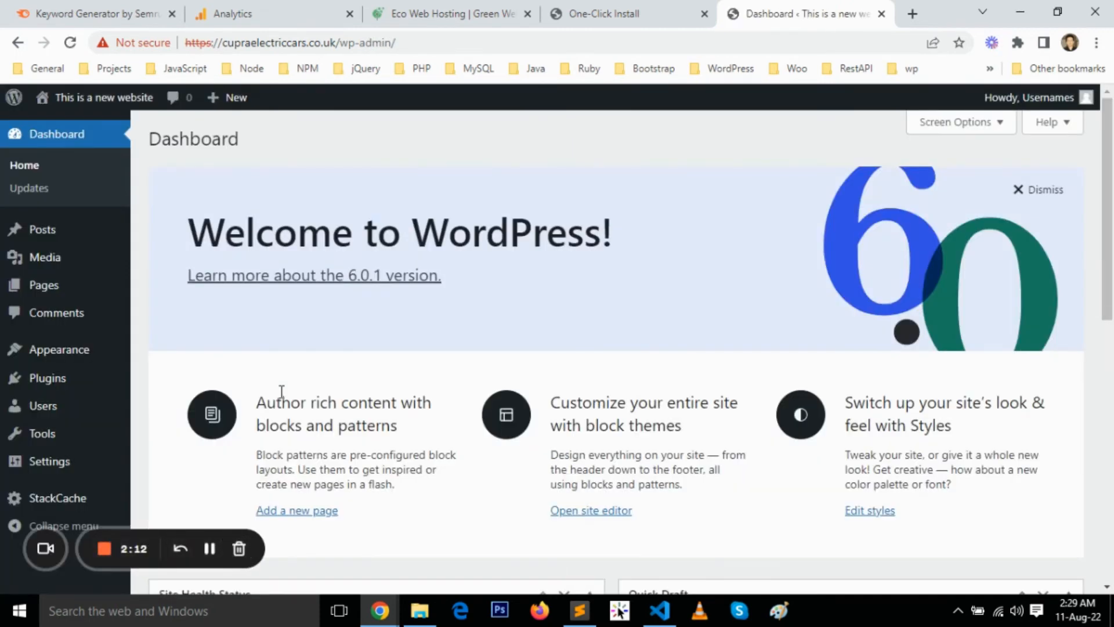
View the new site's front end in a separate browser tab and return to the WordPress dashboard
{"action": "middle_click", "coordinate": [85, 138]}
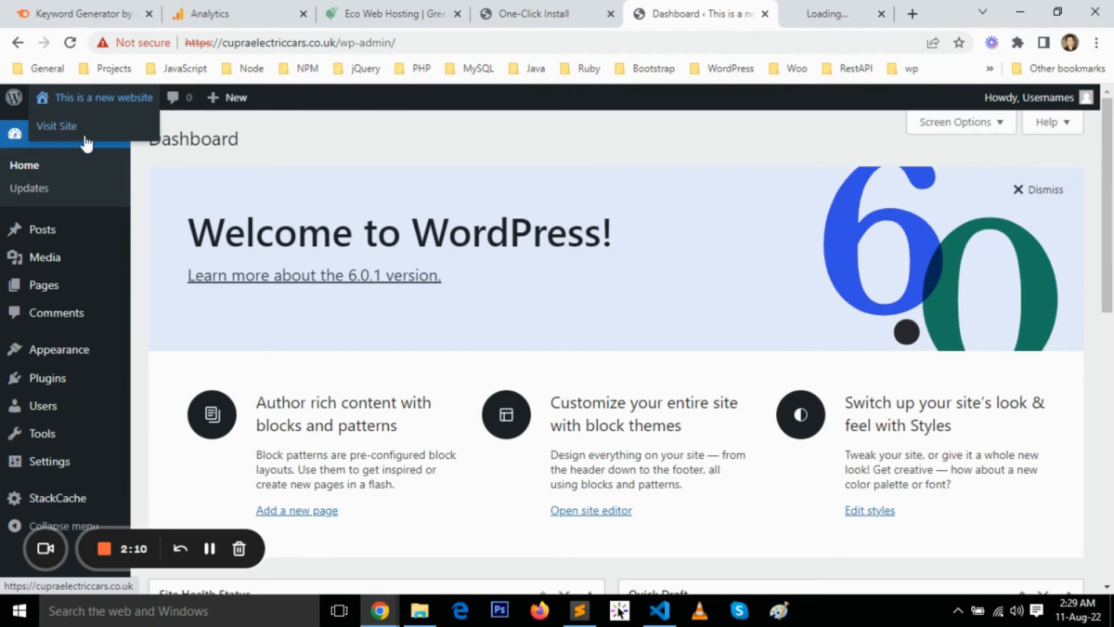
{"action": "left_click", "coordinate": [829, 12]}
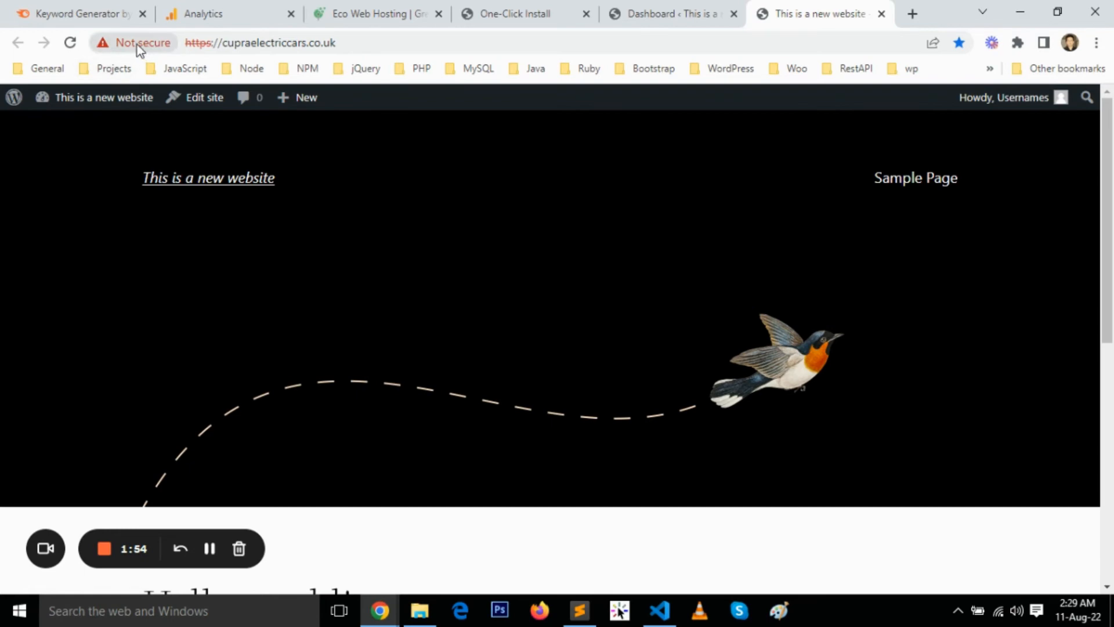
{"action": "left_click", "coordinate": [689, 12]}
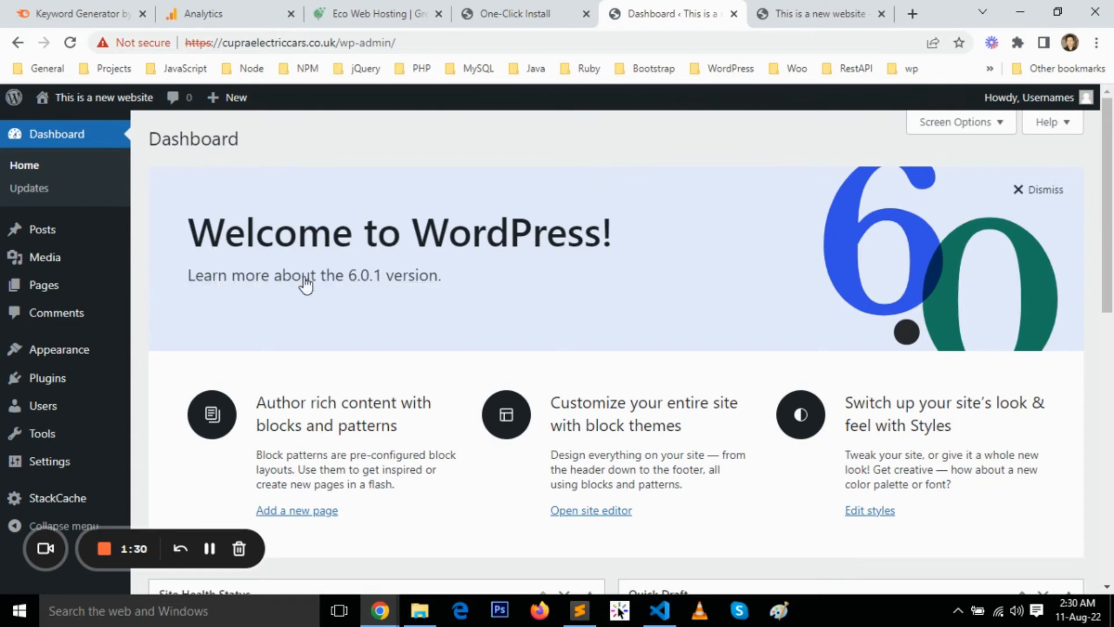
Search the WordPress plugins for "all in one wp migration", then install and activate All-in-One WP Migration
{"action": "left_click", "coordinate": [63, 382]}
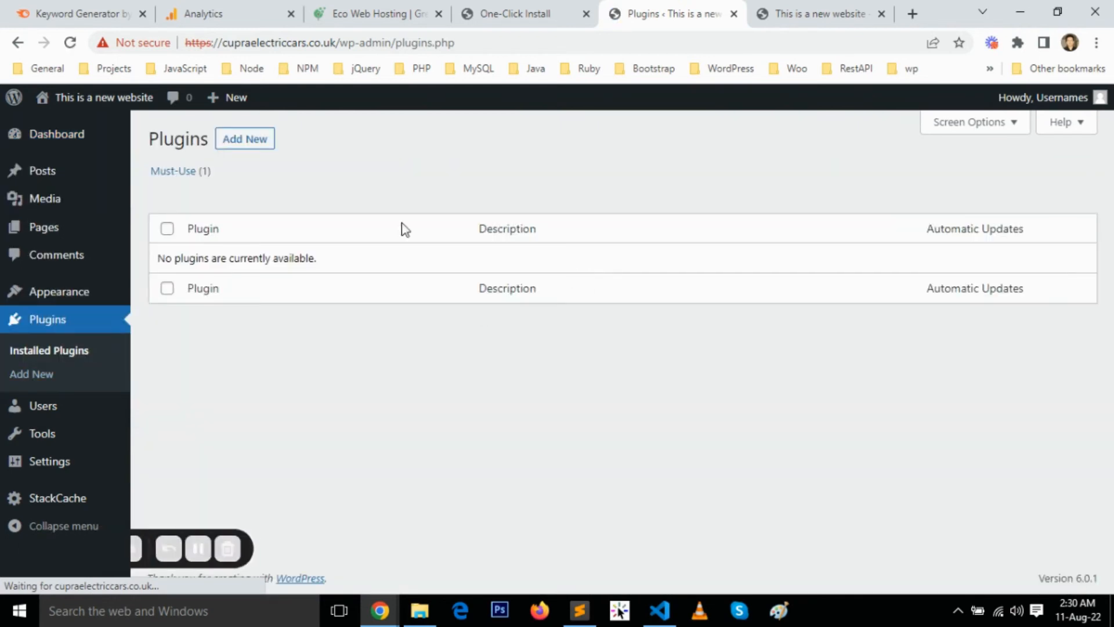
{"action": "left_click", "coordinate": [249, 139]}
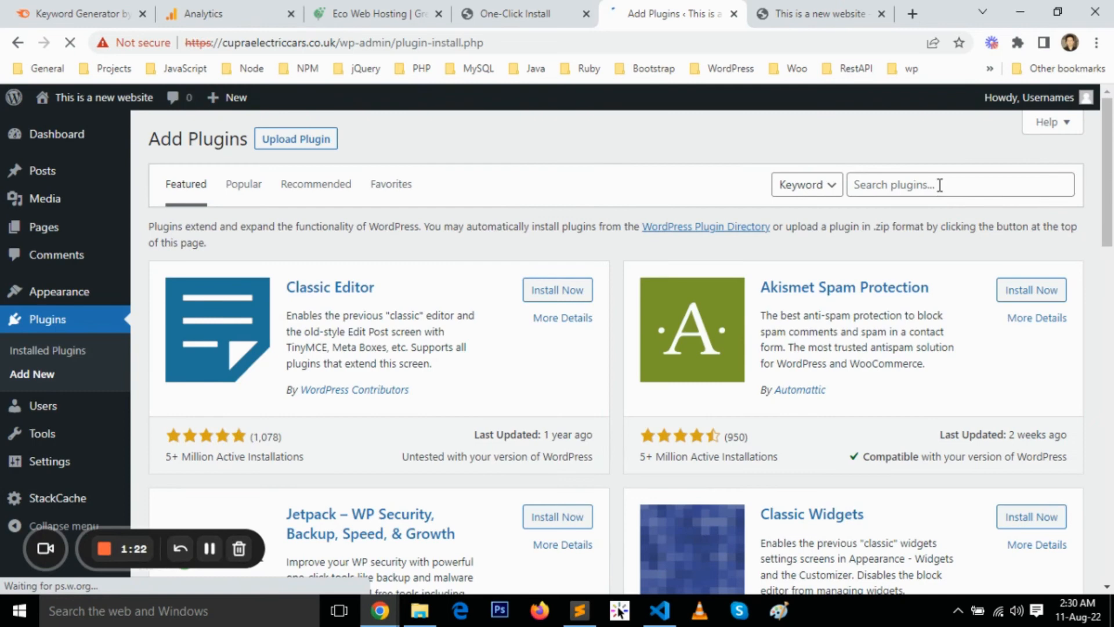
{"action": "left_click", "coordinate": [940, 184]}
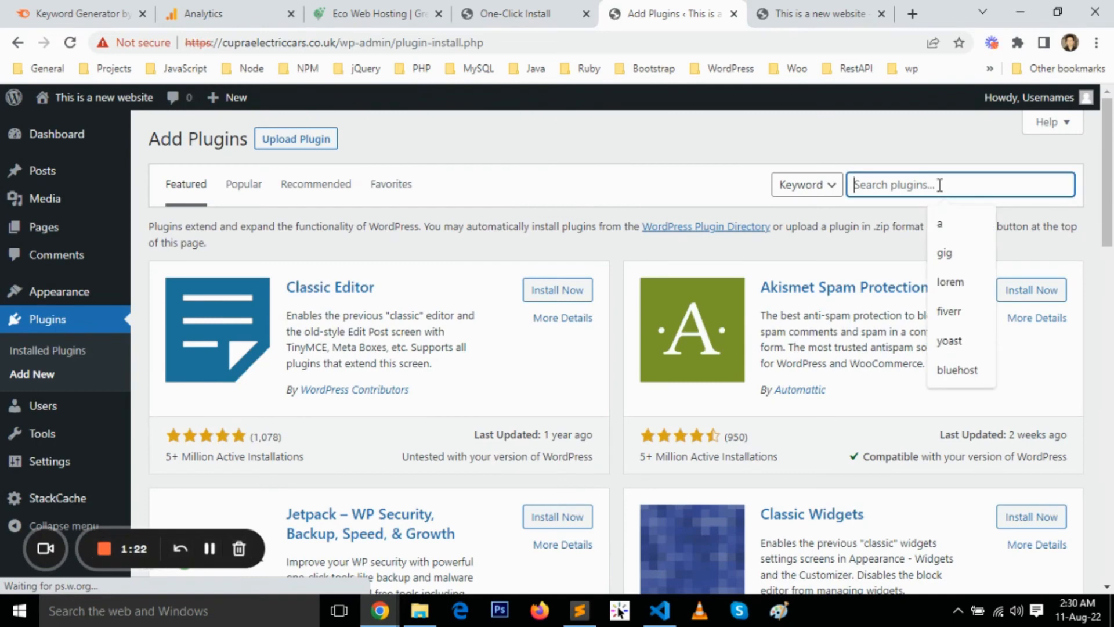
{"action": "type", "text": "all in one wp m"}
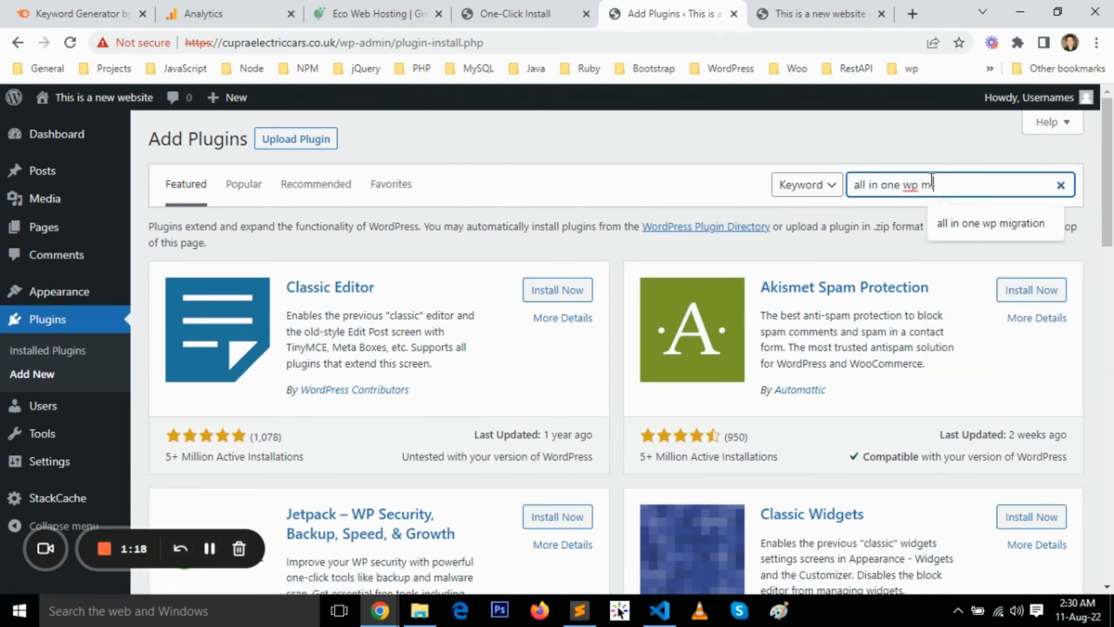
{"action": "type", "text": "igration"}
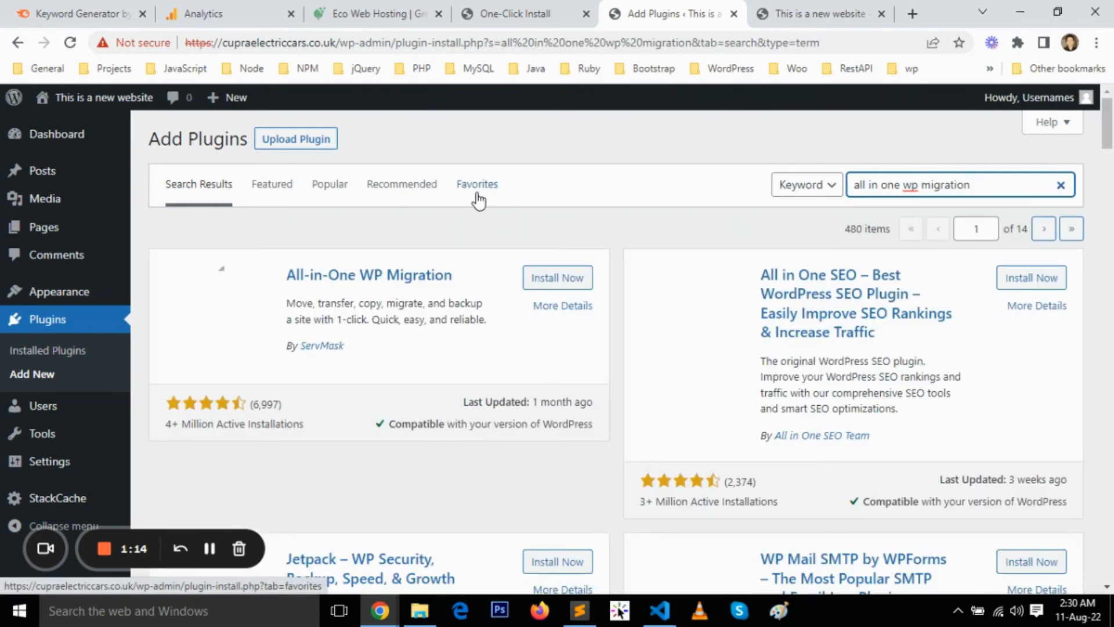
{"action": "left_click", "coordinate": [541, 278]}
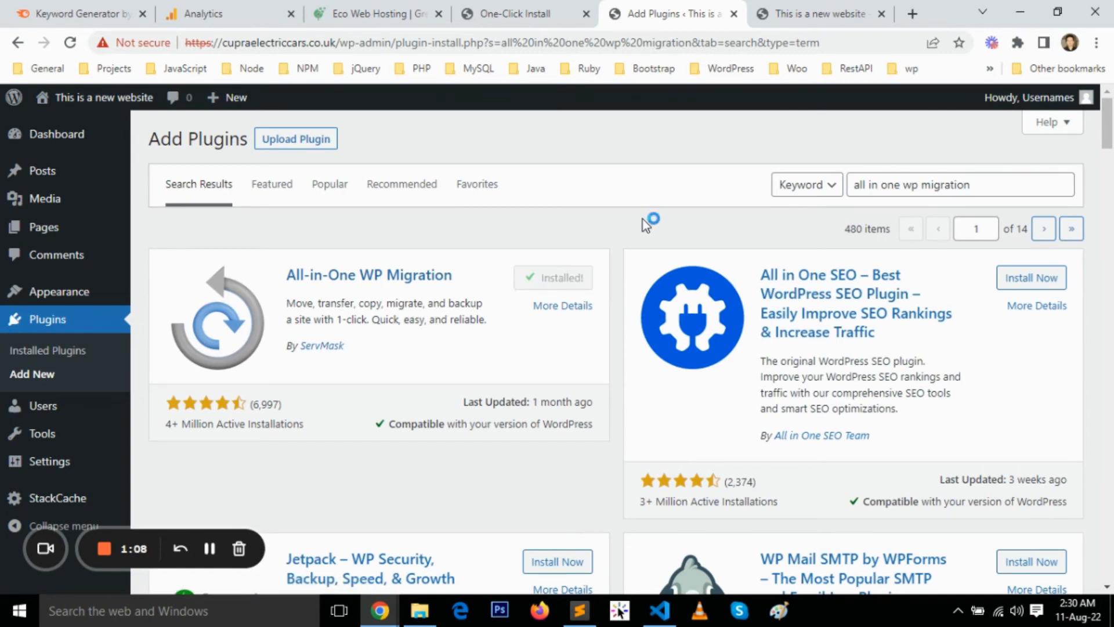
{"action": "left_click", "coordinate": [576, 272]}
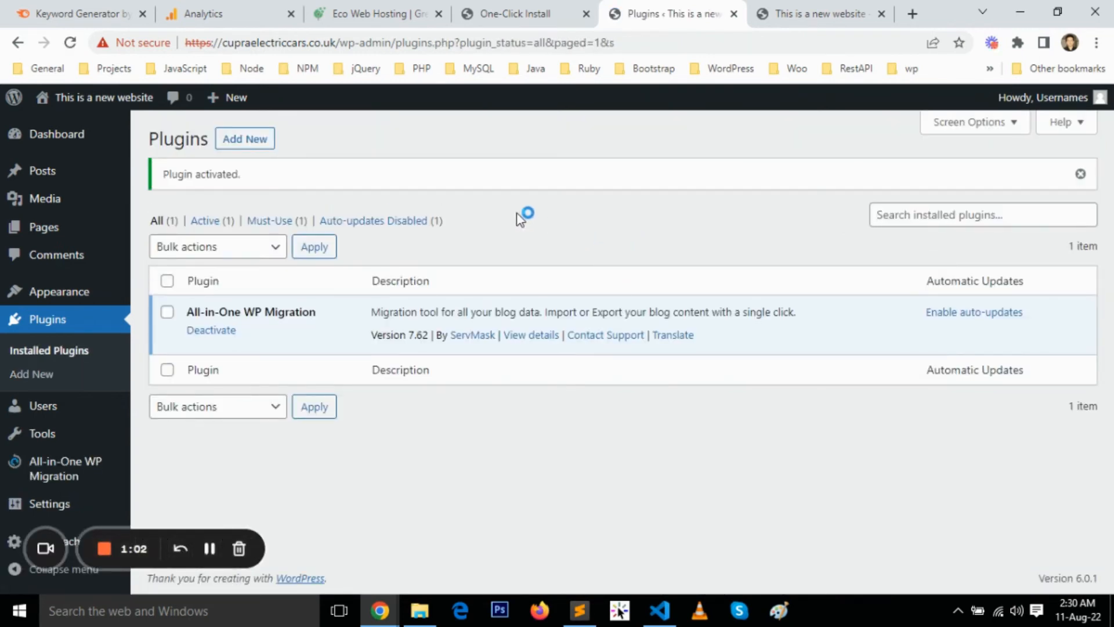
Open the import page of All-in-One WP Migration and copy the domain cupraelectriccars.co.uk from the page address
{"action": "mouse_move", "coordinate": [88, 464]}
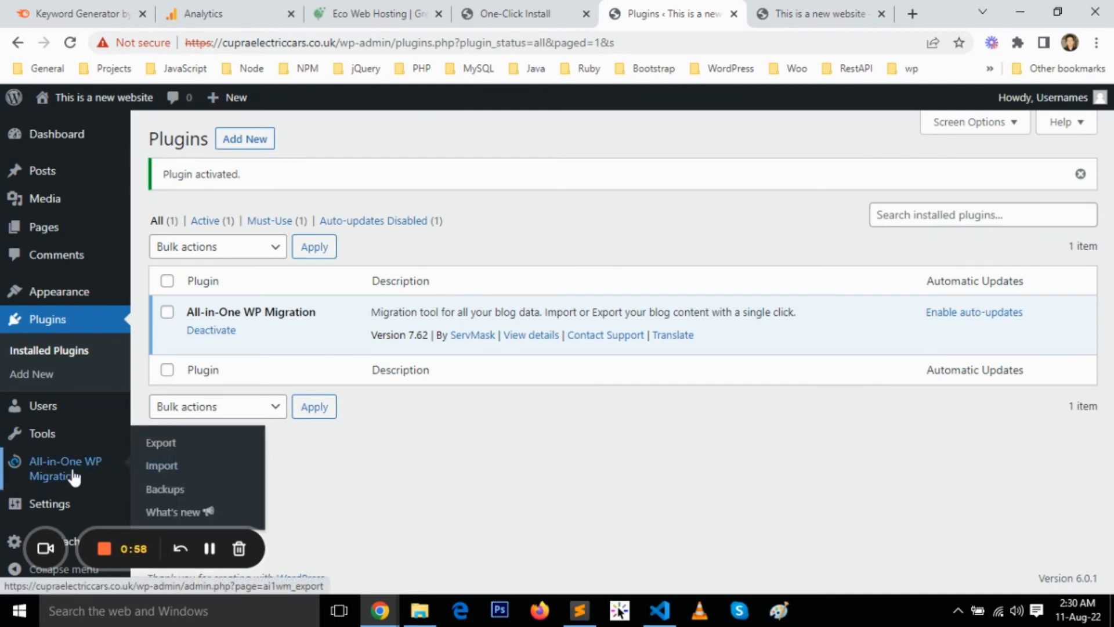
{"action": "left_click", "coordinate": [169, 473]}
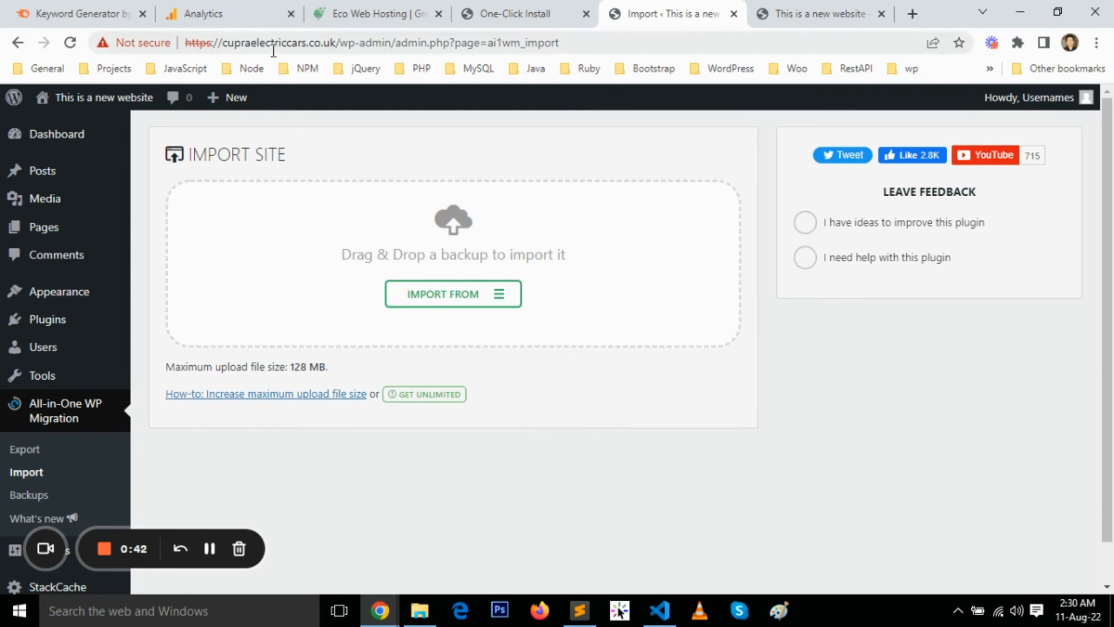
{"action": "left_click_drag", "start_coordinate": [222, 42], "coordinate": [335, 46]}
{"action": "key", "text": "ctrl+c"}
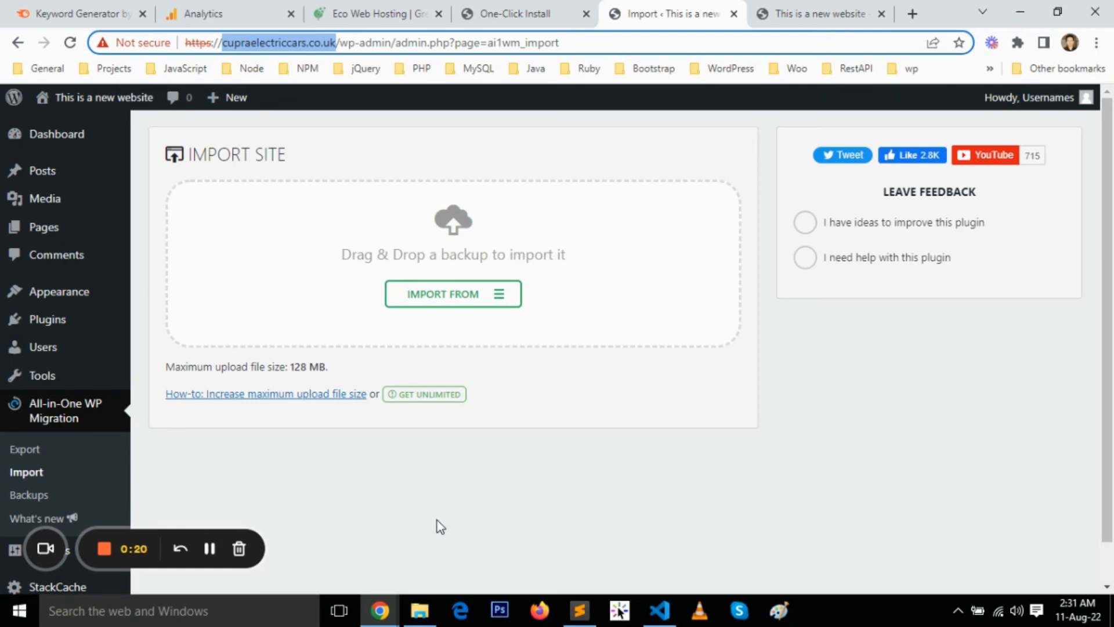
{"action": "left_click", "coordinate": [420, 610]}
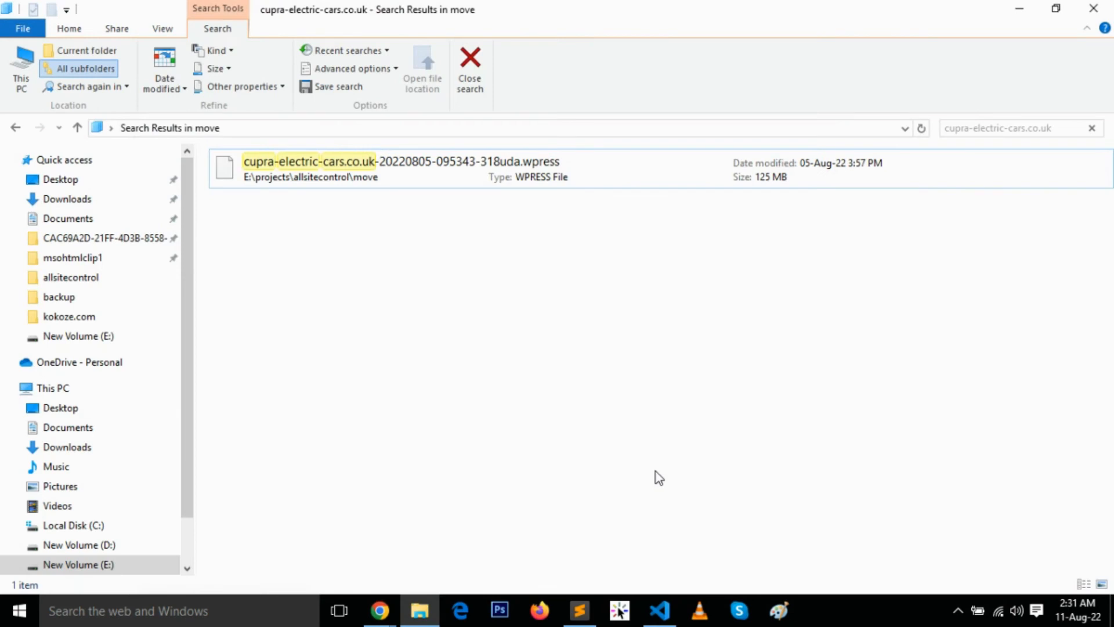
{"action": "key", "text": "ctrl+e"}
{"action": "key", "text": "ctrl+v"}
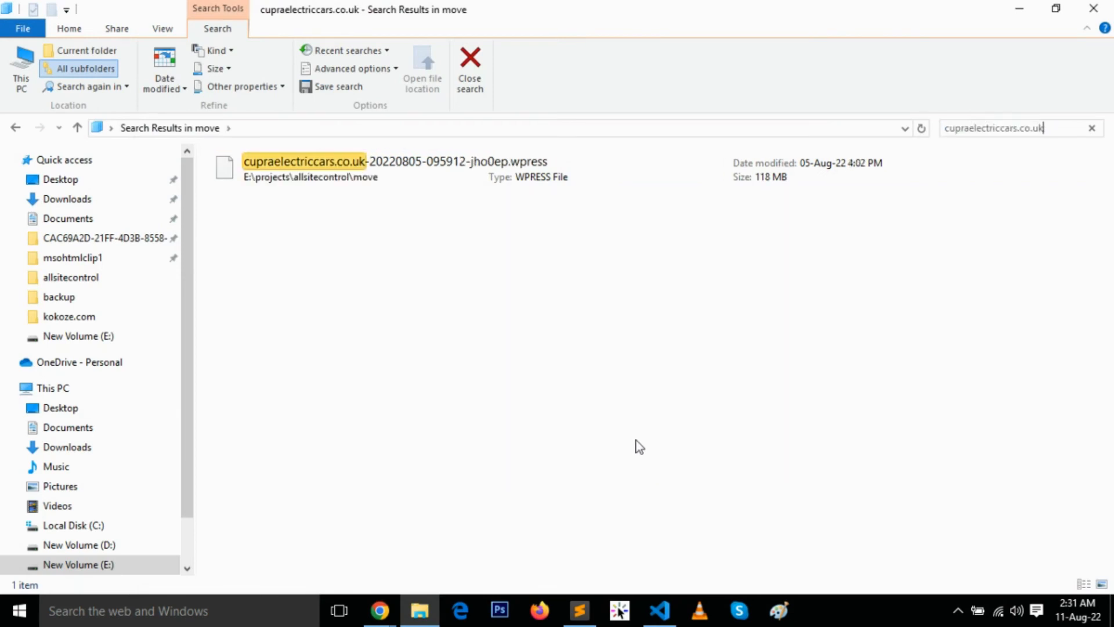
{"action": "left_click_drag", "start_coordinate": [423, 174], "coordinate": [364, 279]}
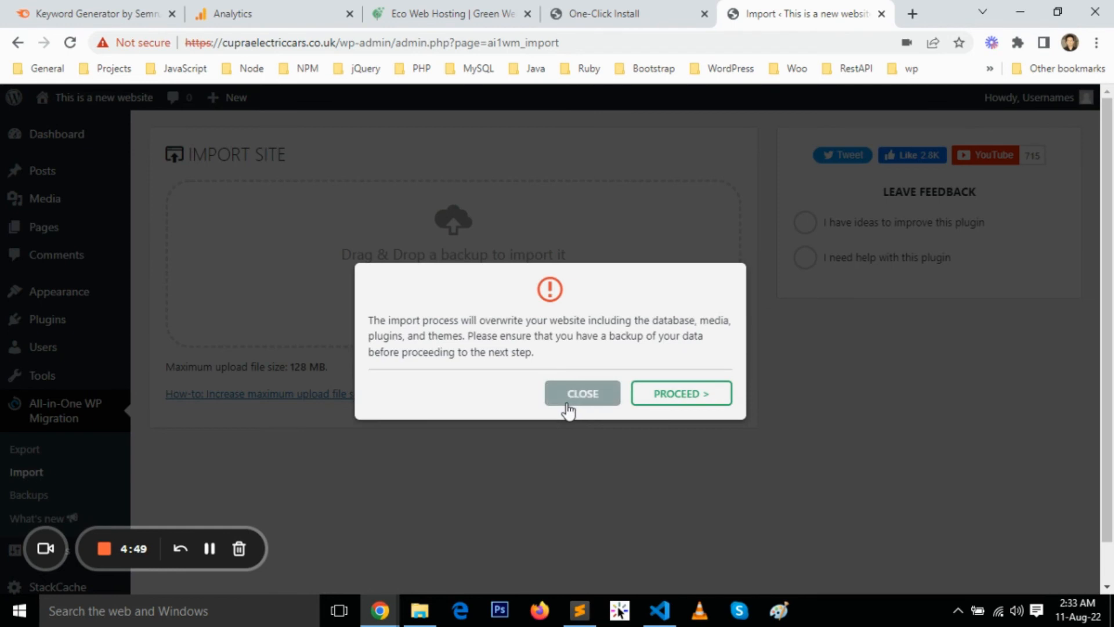
{"action": "left_click", "coordinate": [697, 389]}
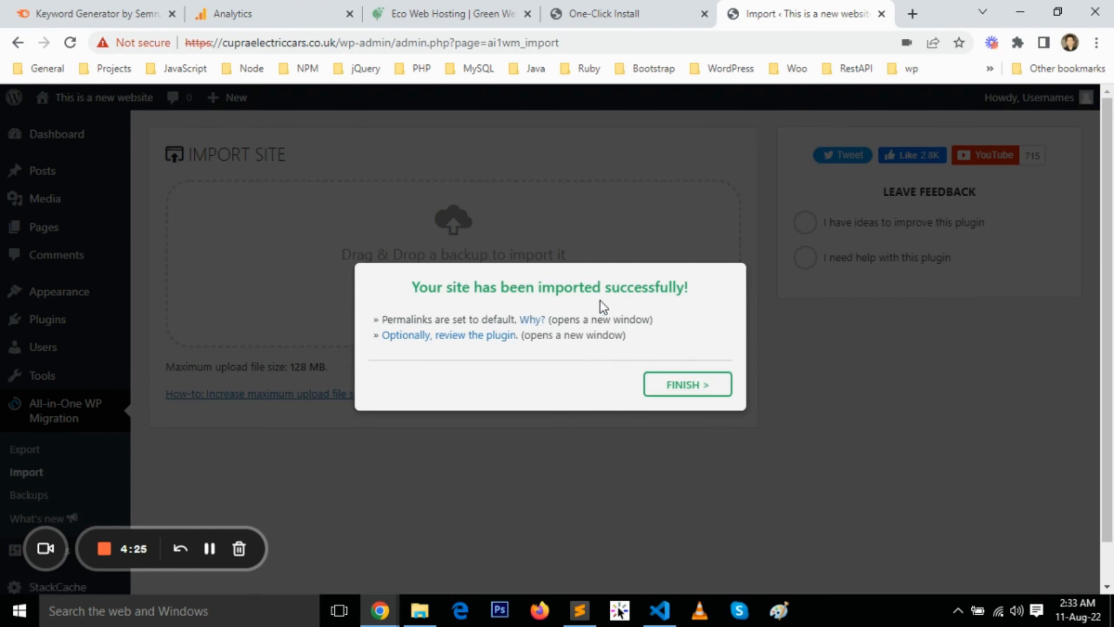
Close the finished import and open the permalink settings, logging back in to WordPress with the saved credentials
{"action": "left_click", "coordinate": [690, 388]}
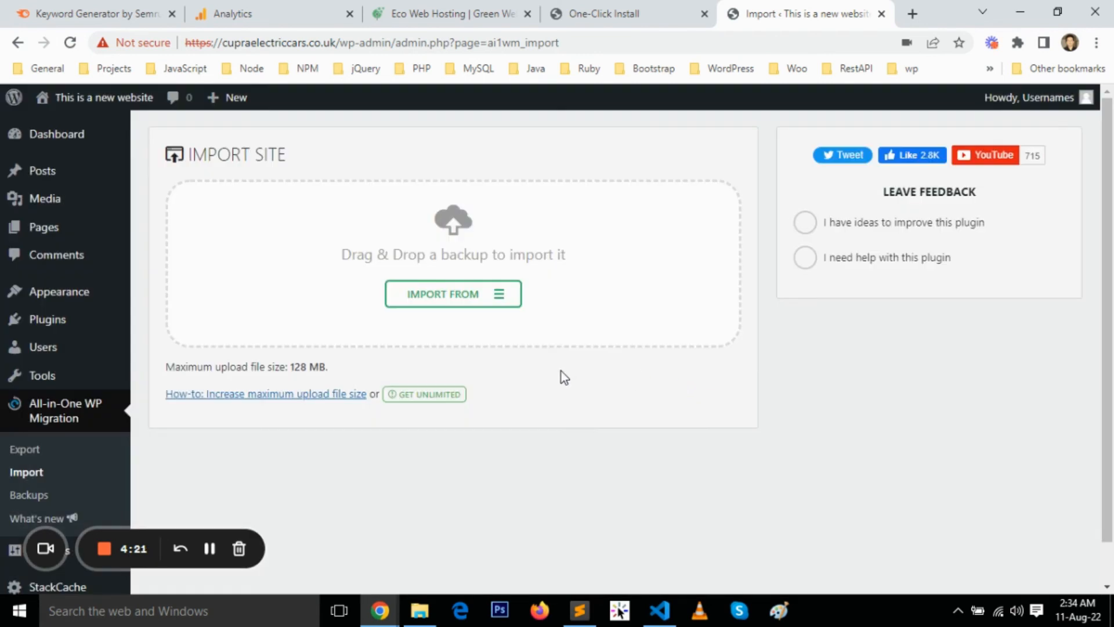
{"action": "scroll", "coordinate": [558, 372], "scroll_direction": "down", "scroll_amount": 1}
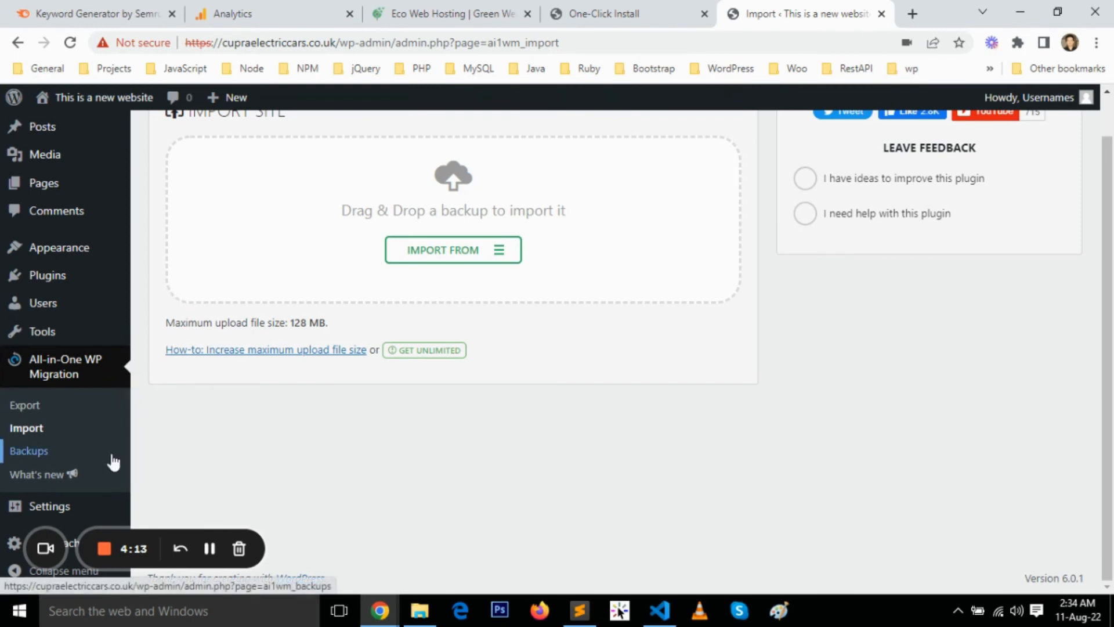
{"action": "mouse_move", "coordinate": [90, 509]}
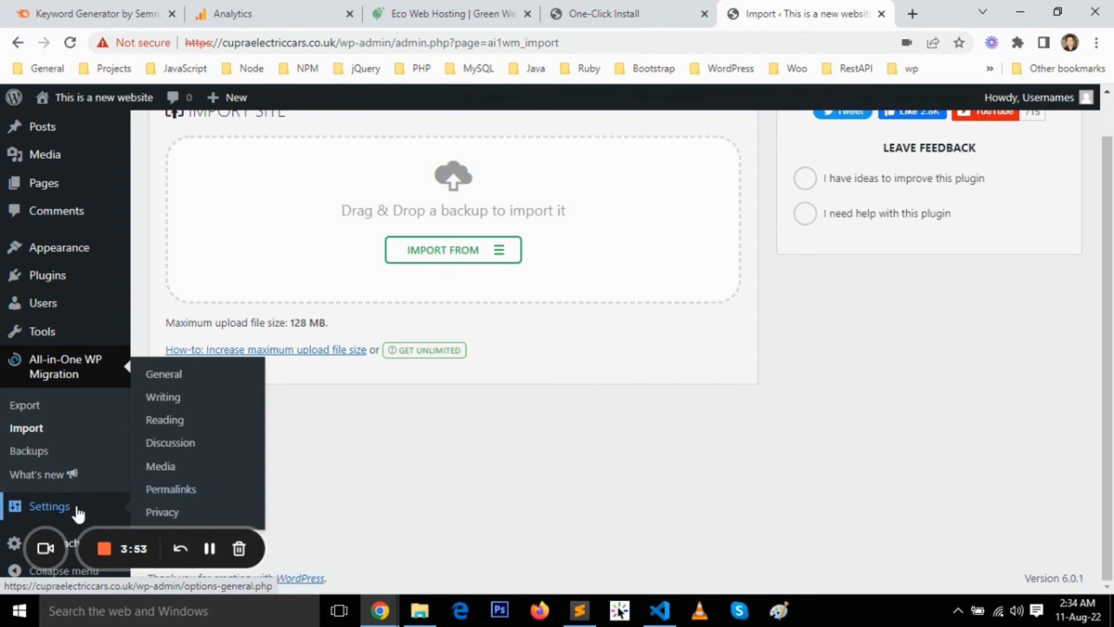
{"action": "left_click", "coordinate": [168, 491]}
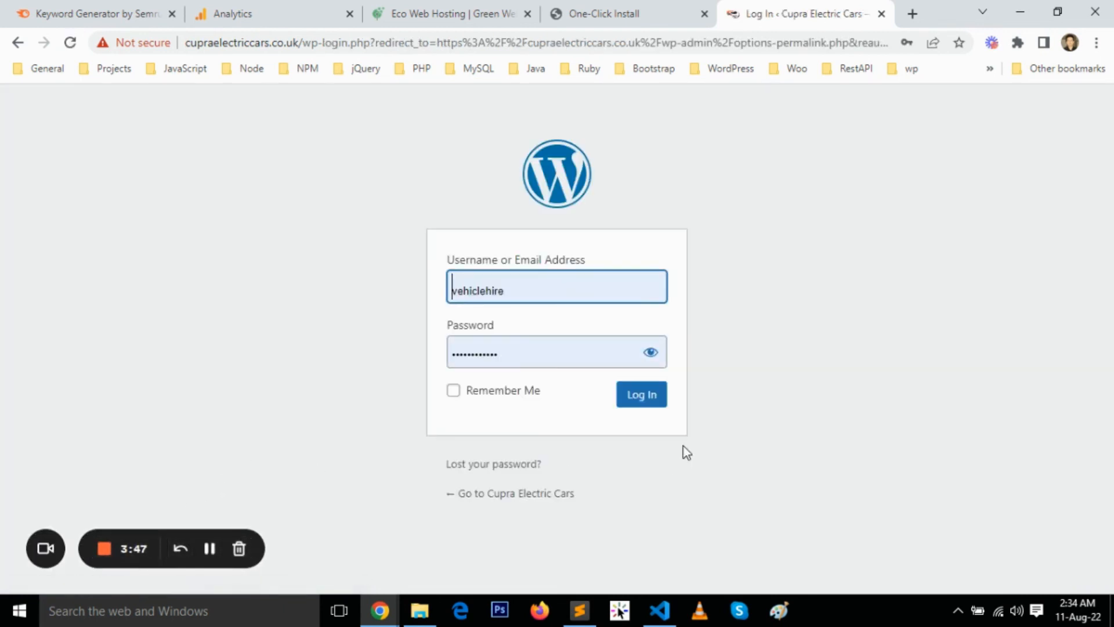
{"action": "left_click", "coordinate": [654, 399]}
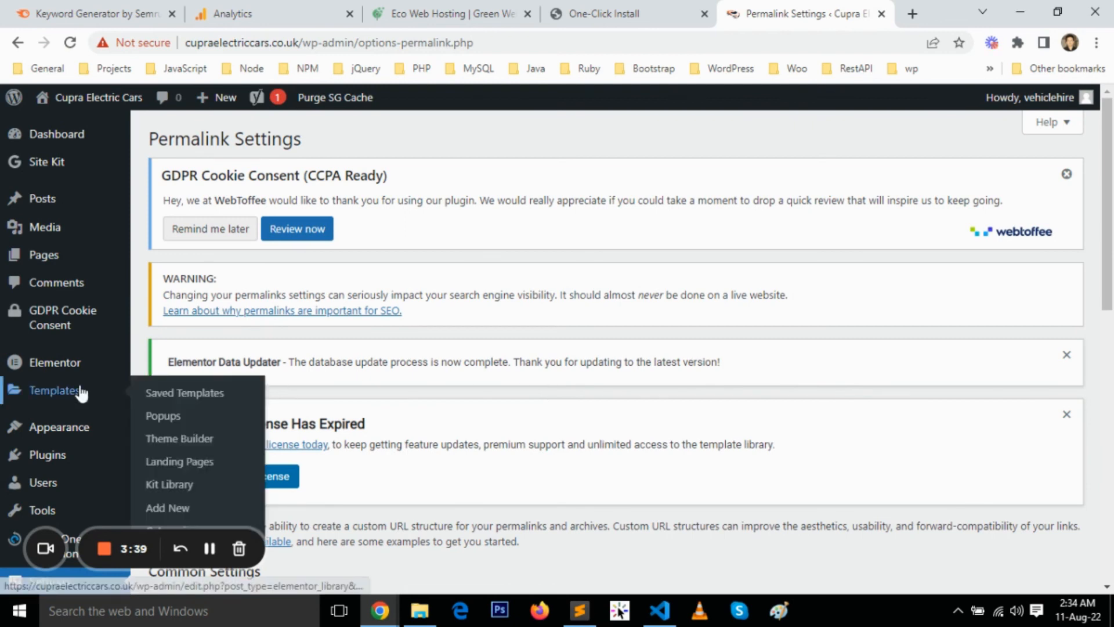
Set the permalink structure to Post name and save the changes
{"action": "scroll", "coordinate": [80, 389], "scroll_direction": "down", "scroll_amount": 7}
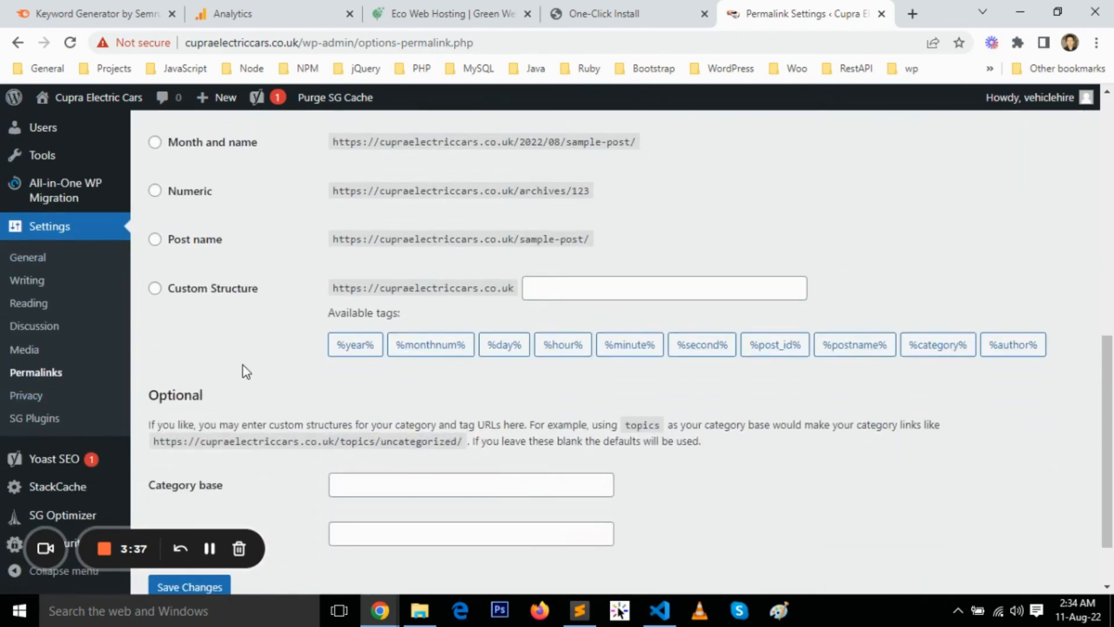
{"action": "scroll", "coordinate": [247, 371], "scroll_direction": "up", "scroll_amount": 3}
{"action": "scroll", "coordinate": [247, 371], "scroll_direction": "down", "scroll_amount": 5}
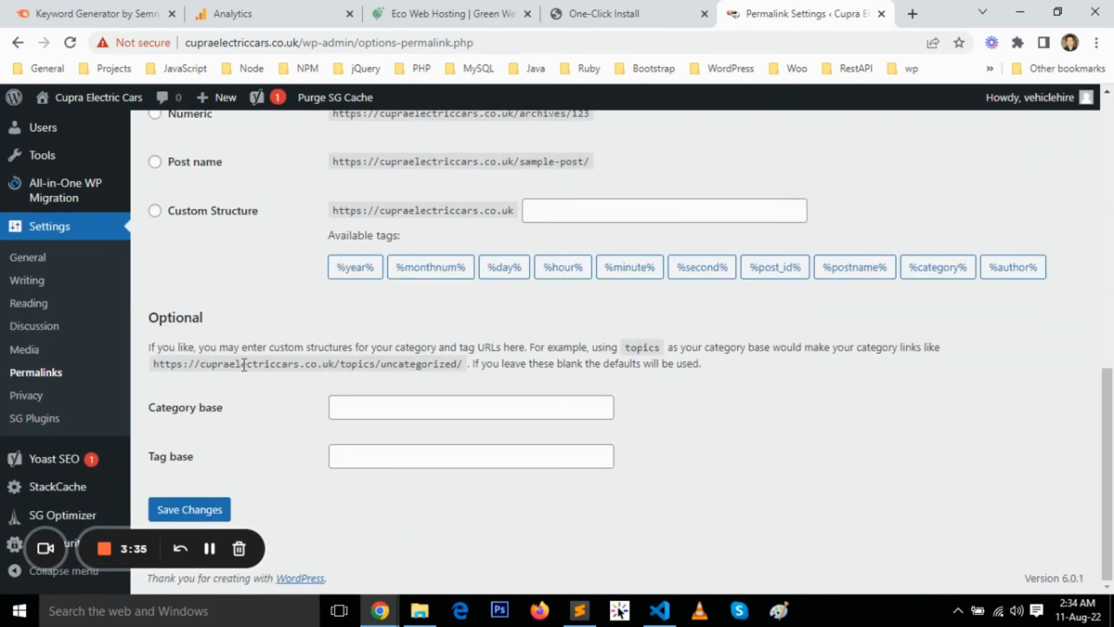
{"action": "scroll", "coordinate": [246, 372], "scroll_direction": "up", "scroll_amount": 3}
{"action": "scroll", "coordinate": [246, 372], "scroll_direction": "up", "scroll_amount": 2}
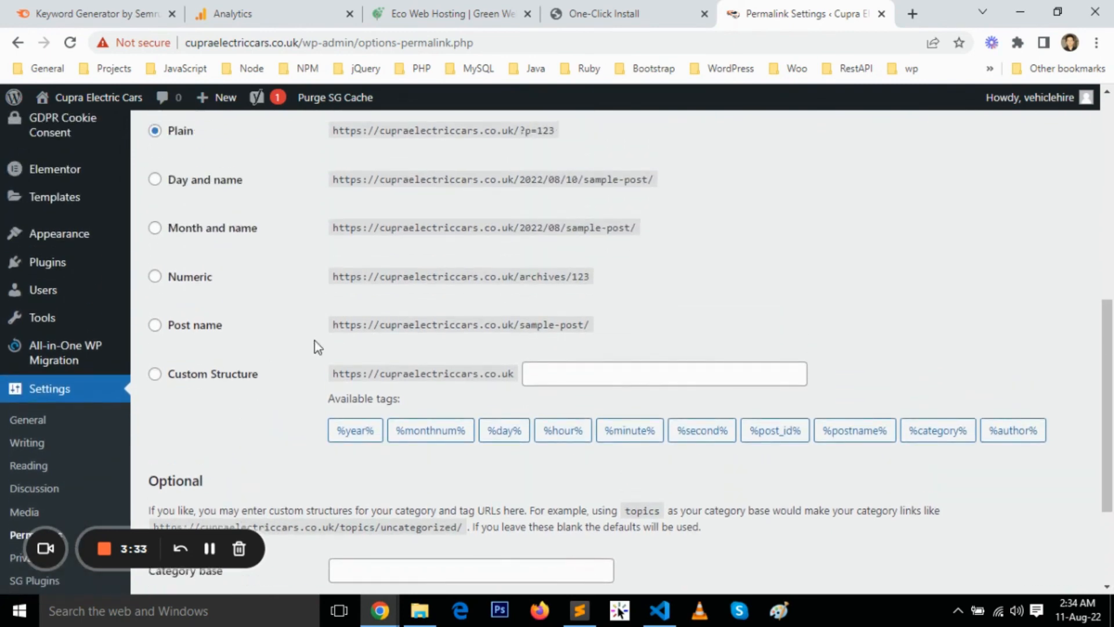
{"action": "left_click", "coordinate": [195, 330]}
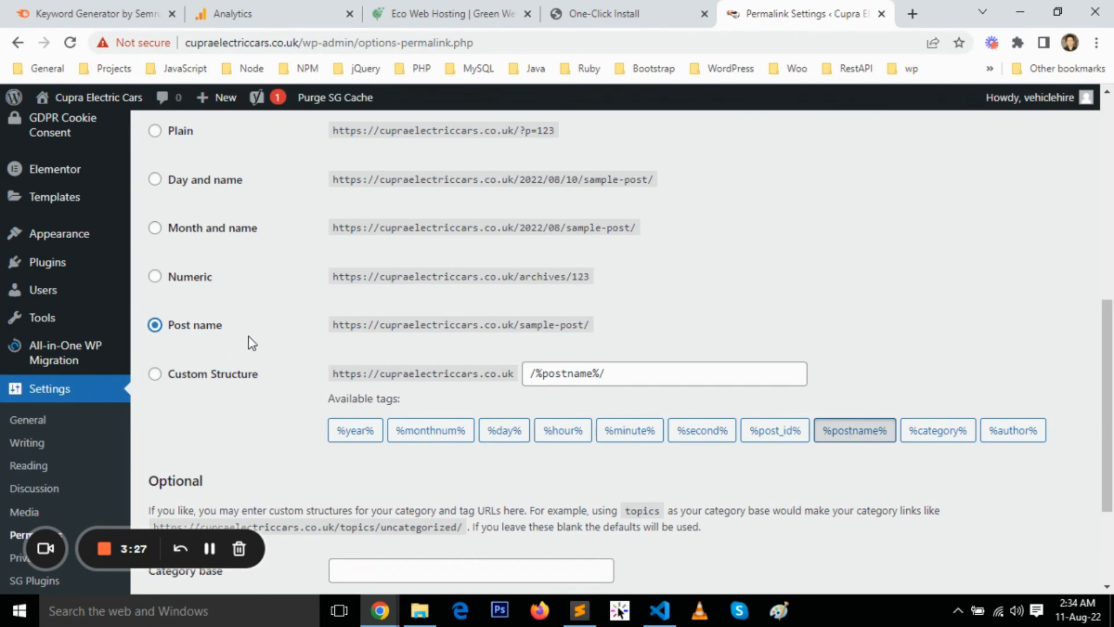
{"action": "scroll", "coordinate": [248, 337], "scroll_direction": "down", "scroll_amount": 3}
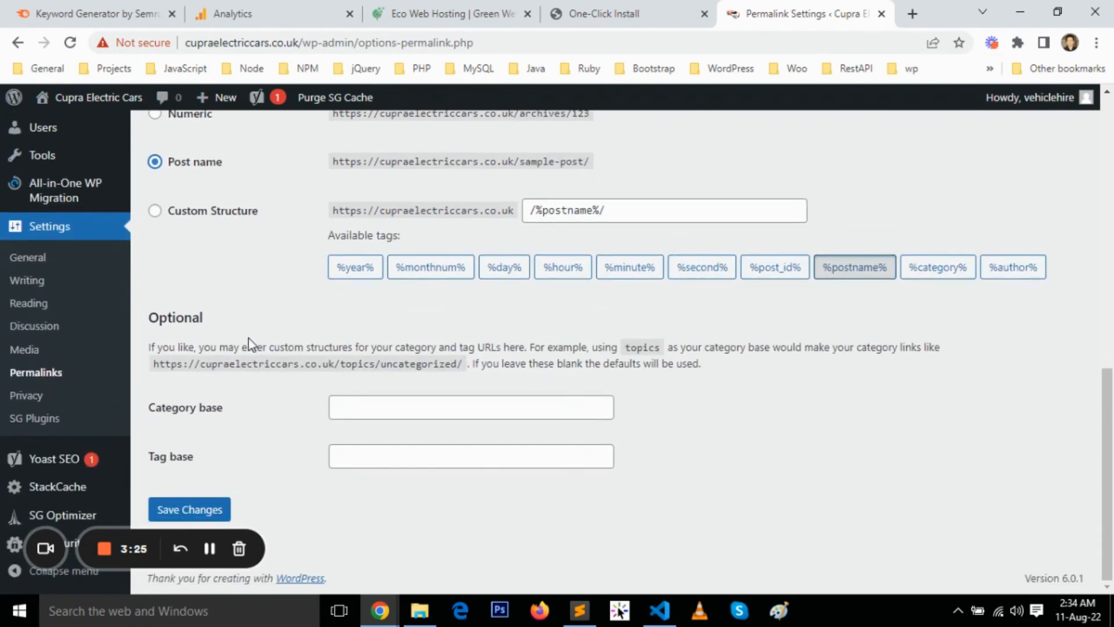
{"action": "scroll", "coordinate": [248, 341], "scroll_direction": "up", "scroll_amount": 1}
{"action": "scroll", "coordinate": [264, 359], "scroll_direction": "up", "scroll_amount": 2}
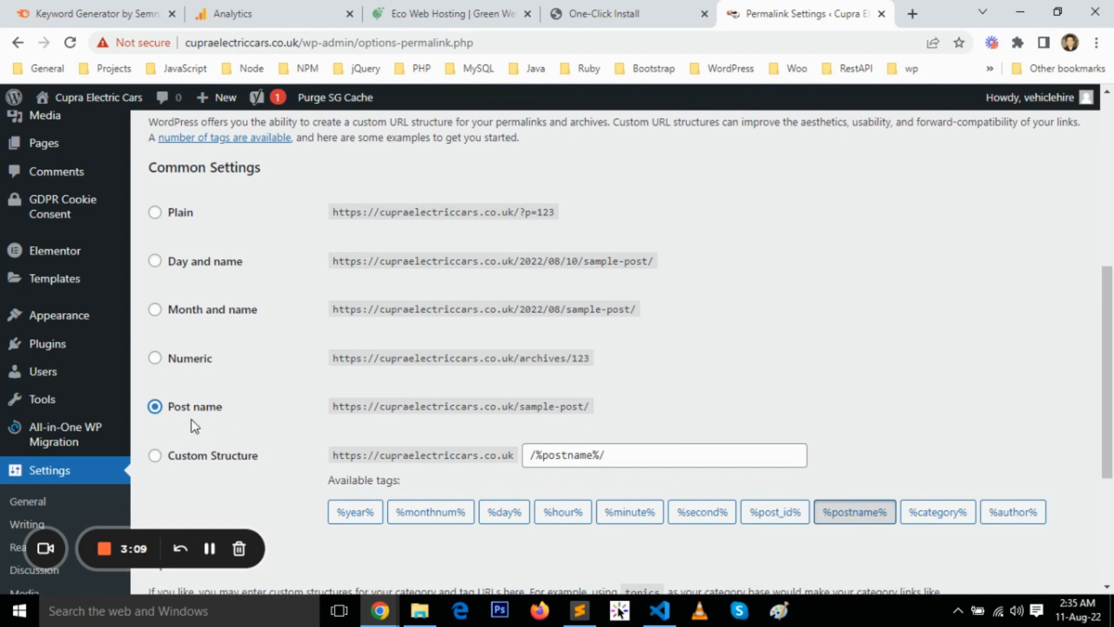
{"action": "scroll", "coordinate": [242, 415], "scroll_direction": "down", "scroll_amount": 4}
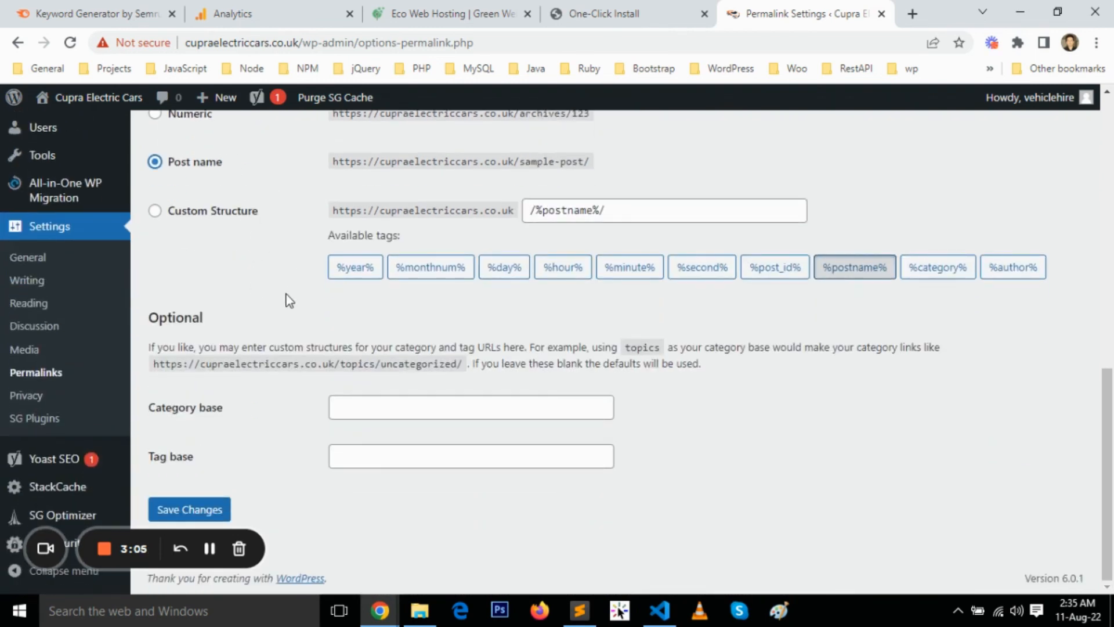
{"action": "left_click", "coordinate": [215, 516]}
Save the Post name permalink settings a second time and review the selected structure
{"action": "scroll", "coordinate": [269, 488], "scroll_direction": "down", "scroll_amount": 10}
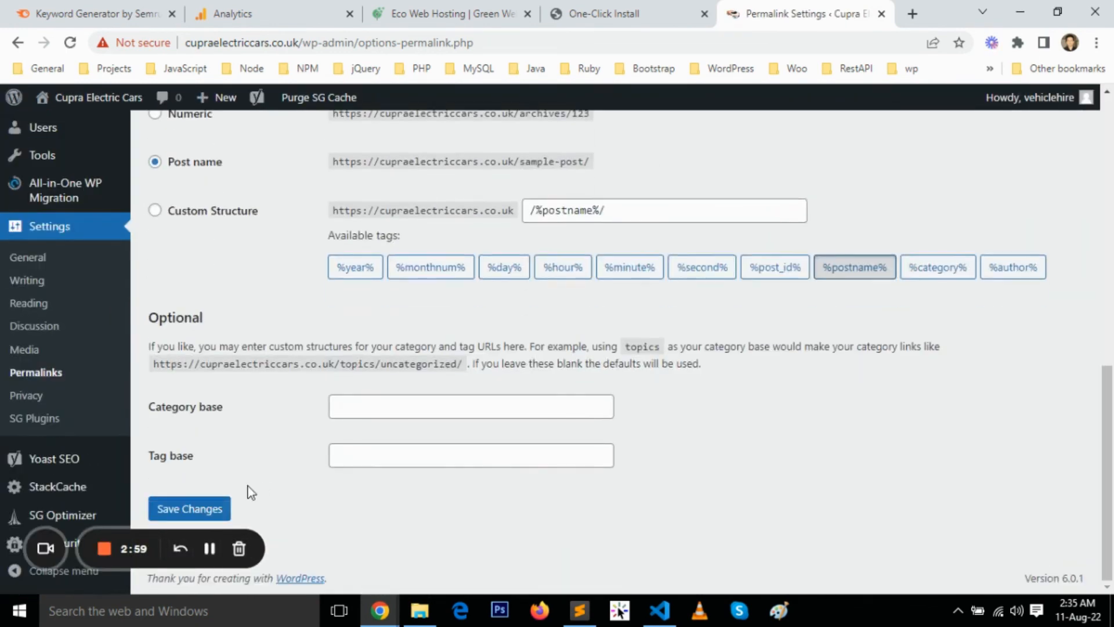
{"action": "left_click", "coordinate": [214, 510]}
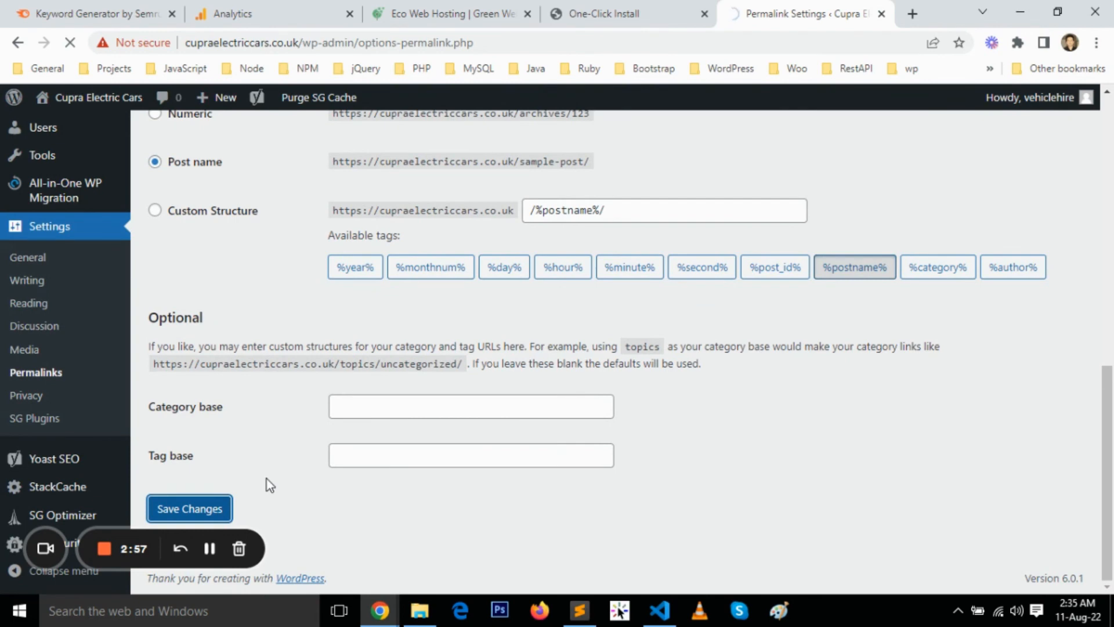
{"action": "scroll", "coordinate": [266, 478], "scroll_direction": "down", "scroll_amount": 6}
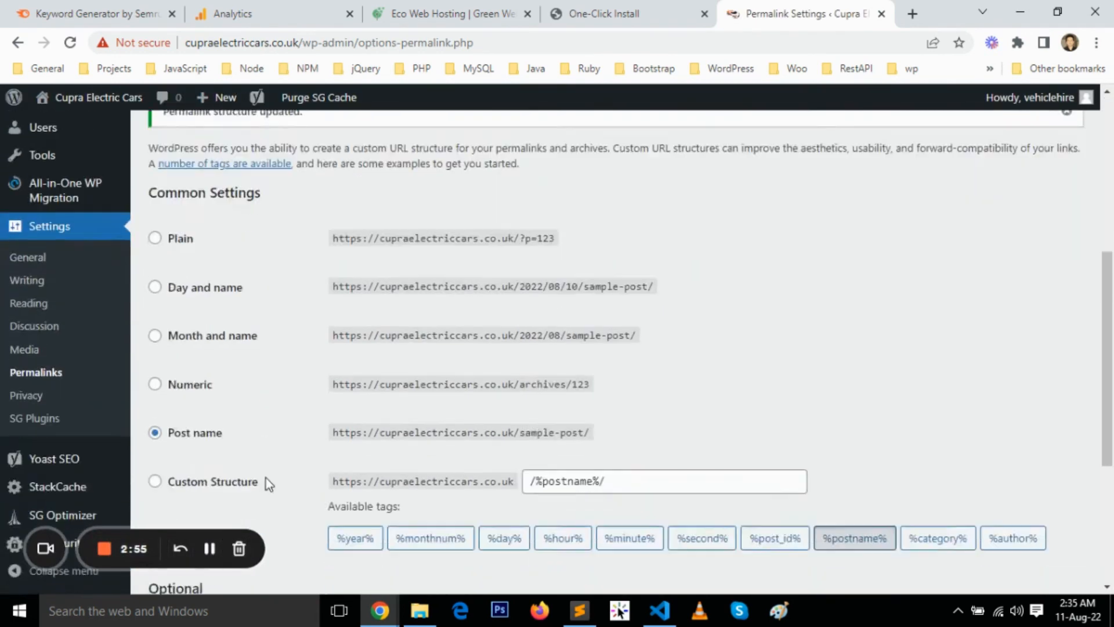
{"action": "scroll", "coordinate": [265, 478], "scroll_direction": "down", "scroll_amount": 4}
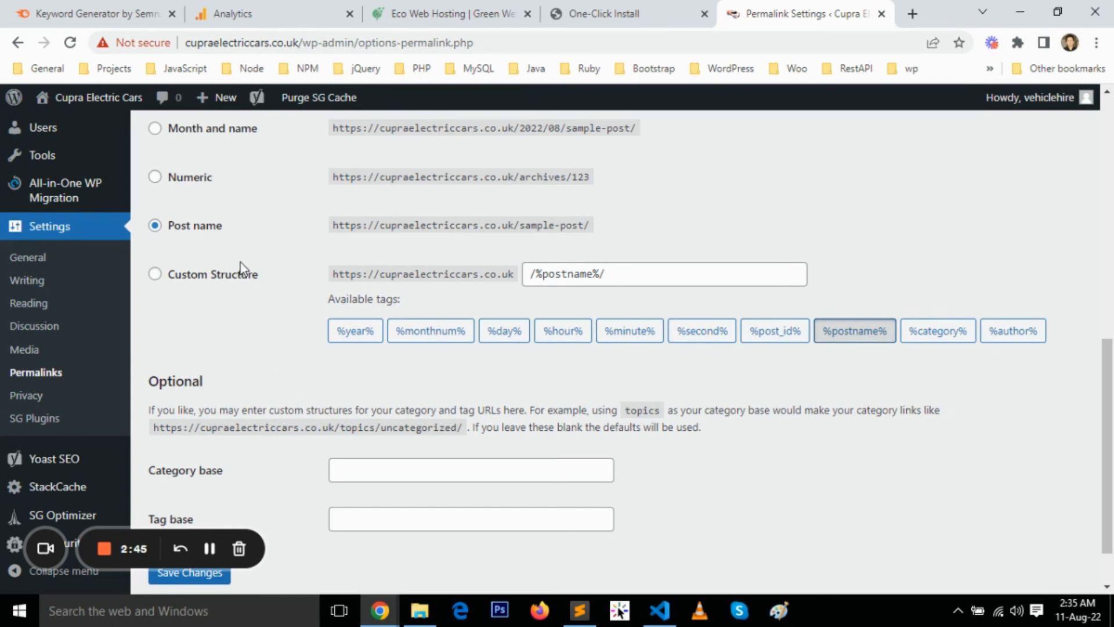
Open the restored site in a new browser tab and check its homepage from the header down to the enquiry form
{"action": "mouse_move", "coordinate": [87, 98]}
{"action": "right_click", "coordinate": [86, 132]}
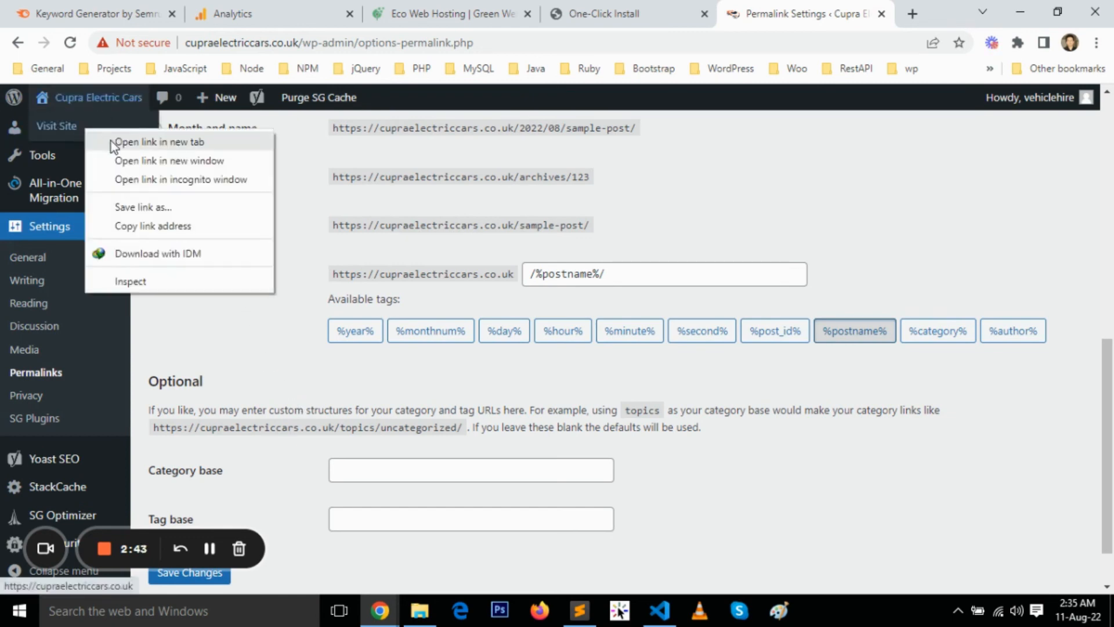
{"action": "left_click", "coordinate": [113, 142]}
{"action": "left_click", "coordinate": [807, 5]}
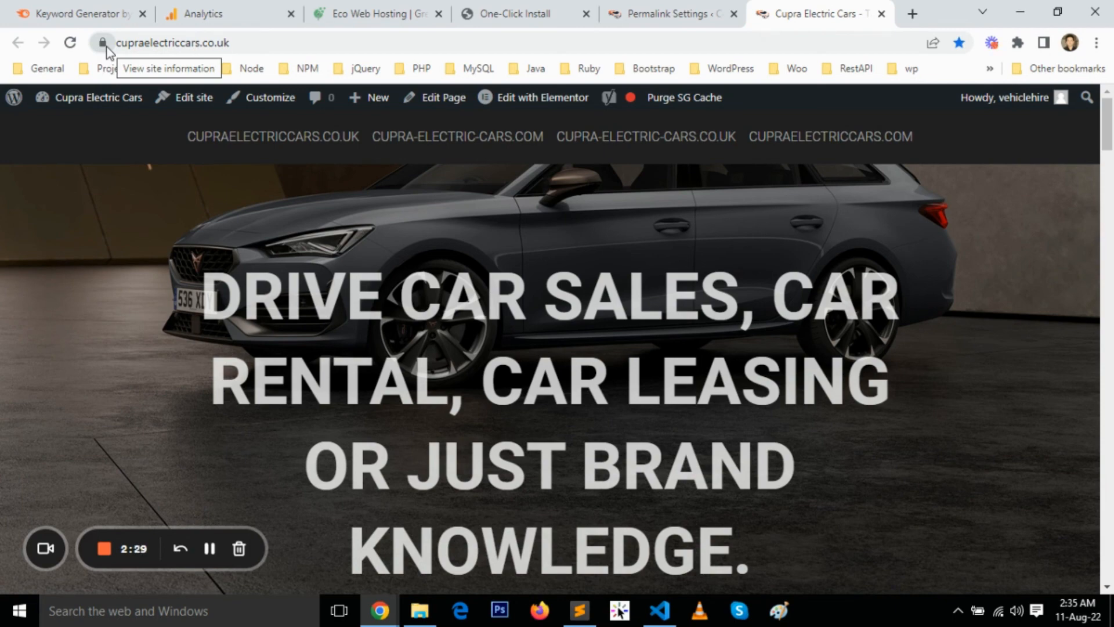
{"action": "scroll", "coordinate": [445, 325], "scroll_direction": "down", "scroll_amount": 8}
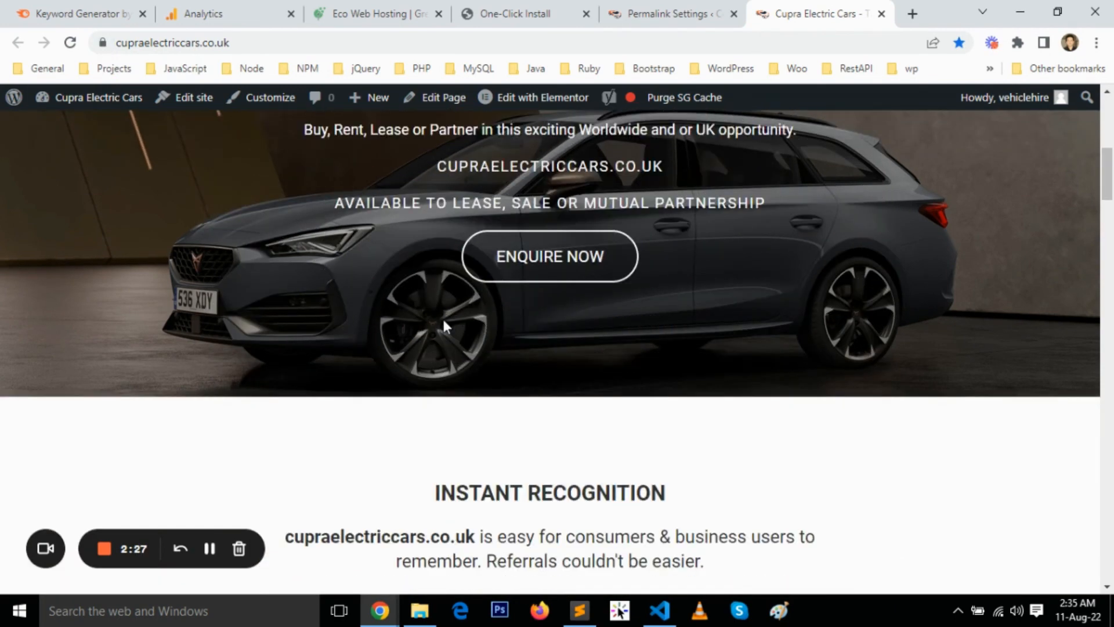
{"action": "scroll", "coordinate": [444, 324], "scroll_direction": "down", "scroll_amount": 12}
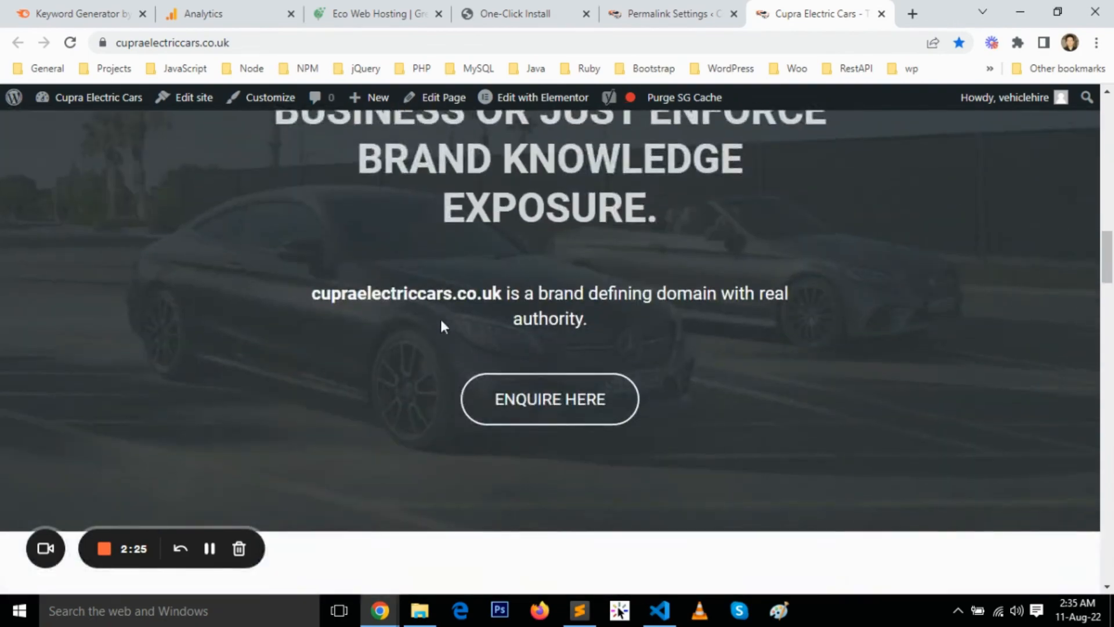
{"action": "scroll", "coordinate": [441, 320], "scroll_direction": "down", "scroll_amount": 15}
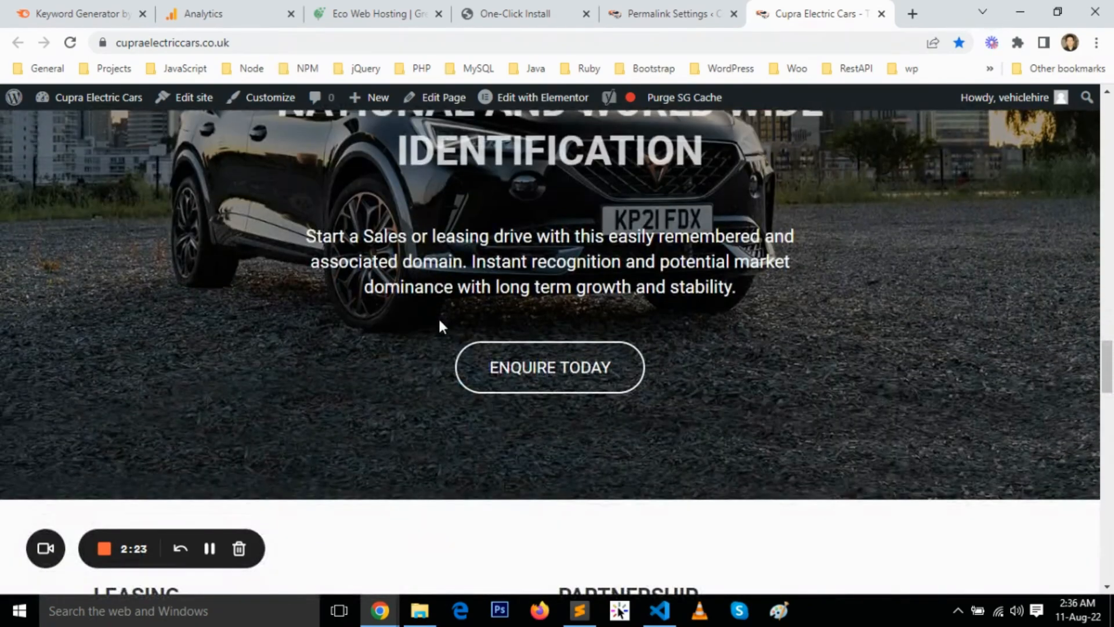
{"action": "scroll", "coordinate": [439, 321], "scroll_direction": "down", "scroll_amount": 10}
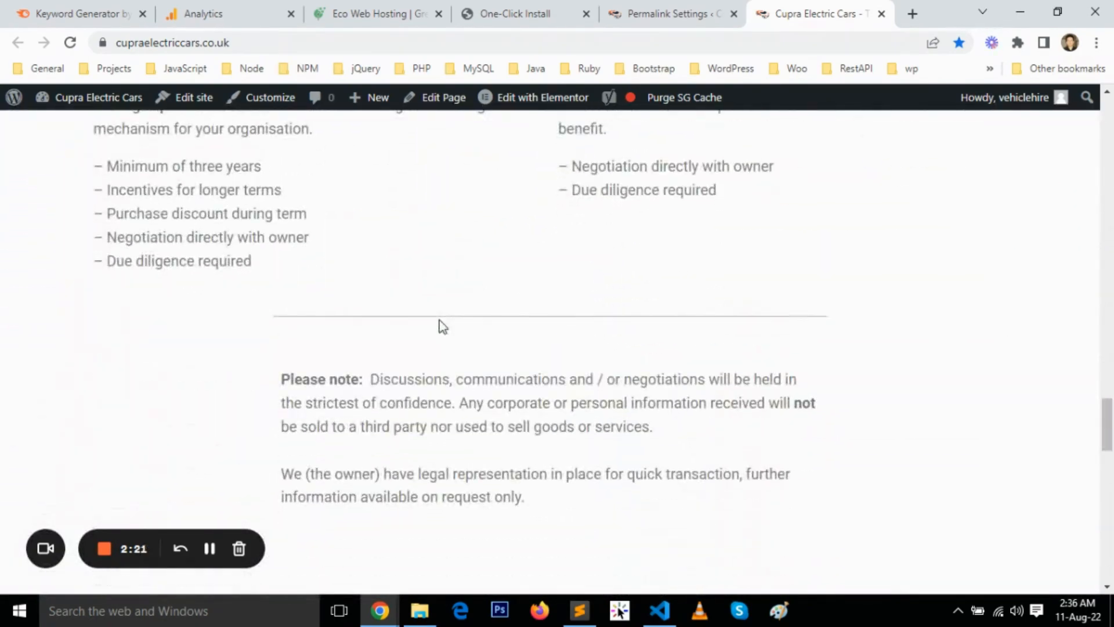
{"action": "scroll", "coordinate": [440, 320], "scroll_direction": "down", "scroll_amount": 8}
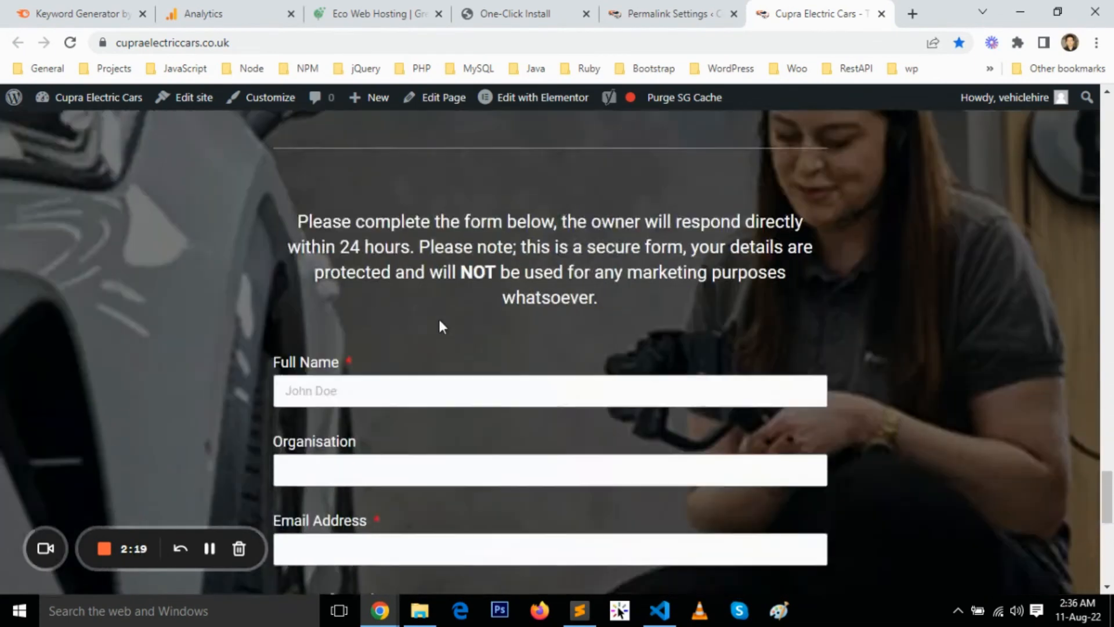
{"action": "scroll", "coordinate": [439, 321], "scroll_direction": "down", "scroll_amount": 10}
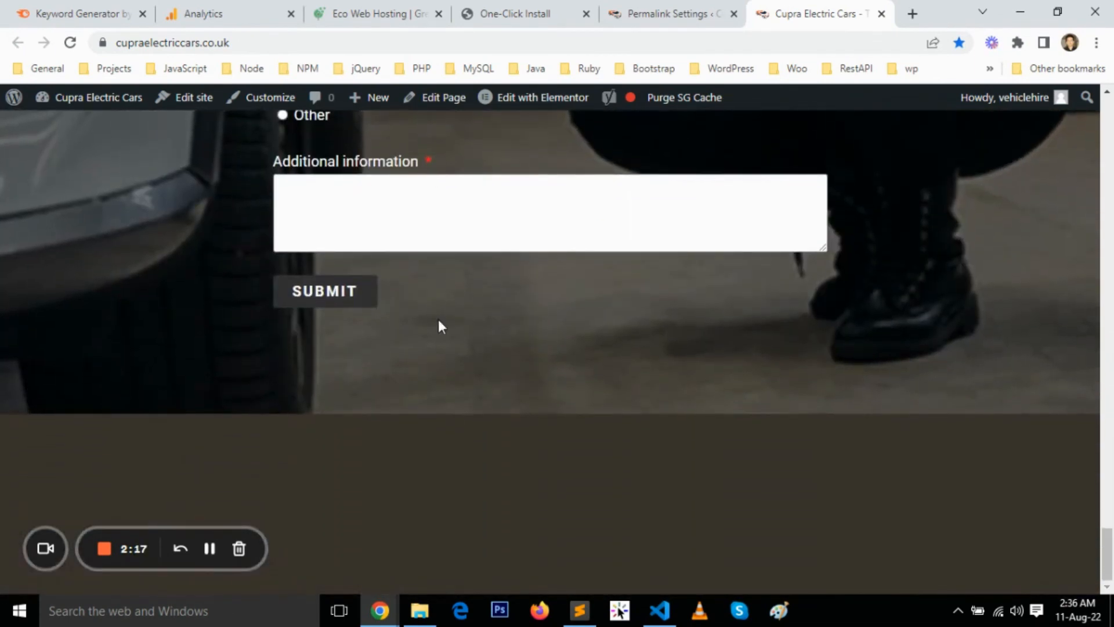